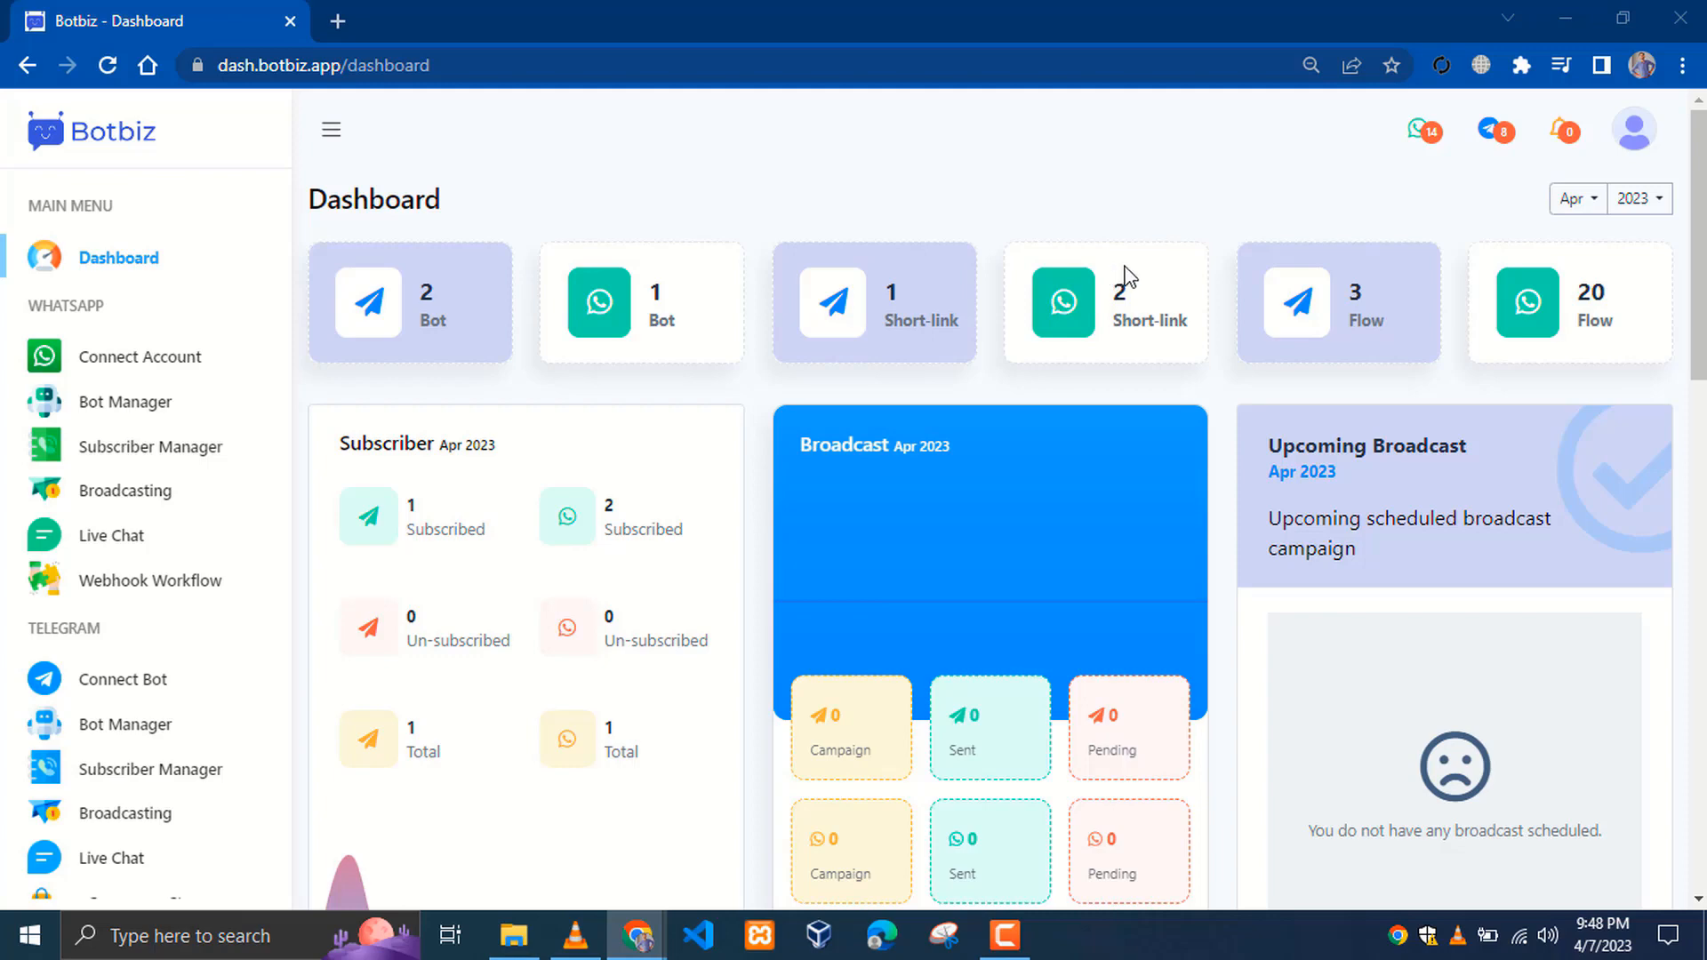
- Open the WhatsApp Bot Manager's Bot Reply settings and create a new bot reply flow
click(129, 402)
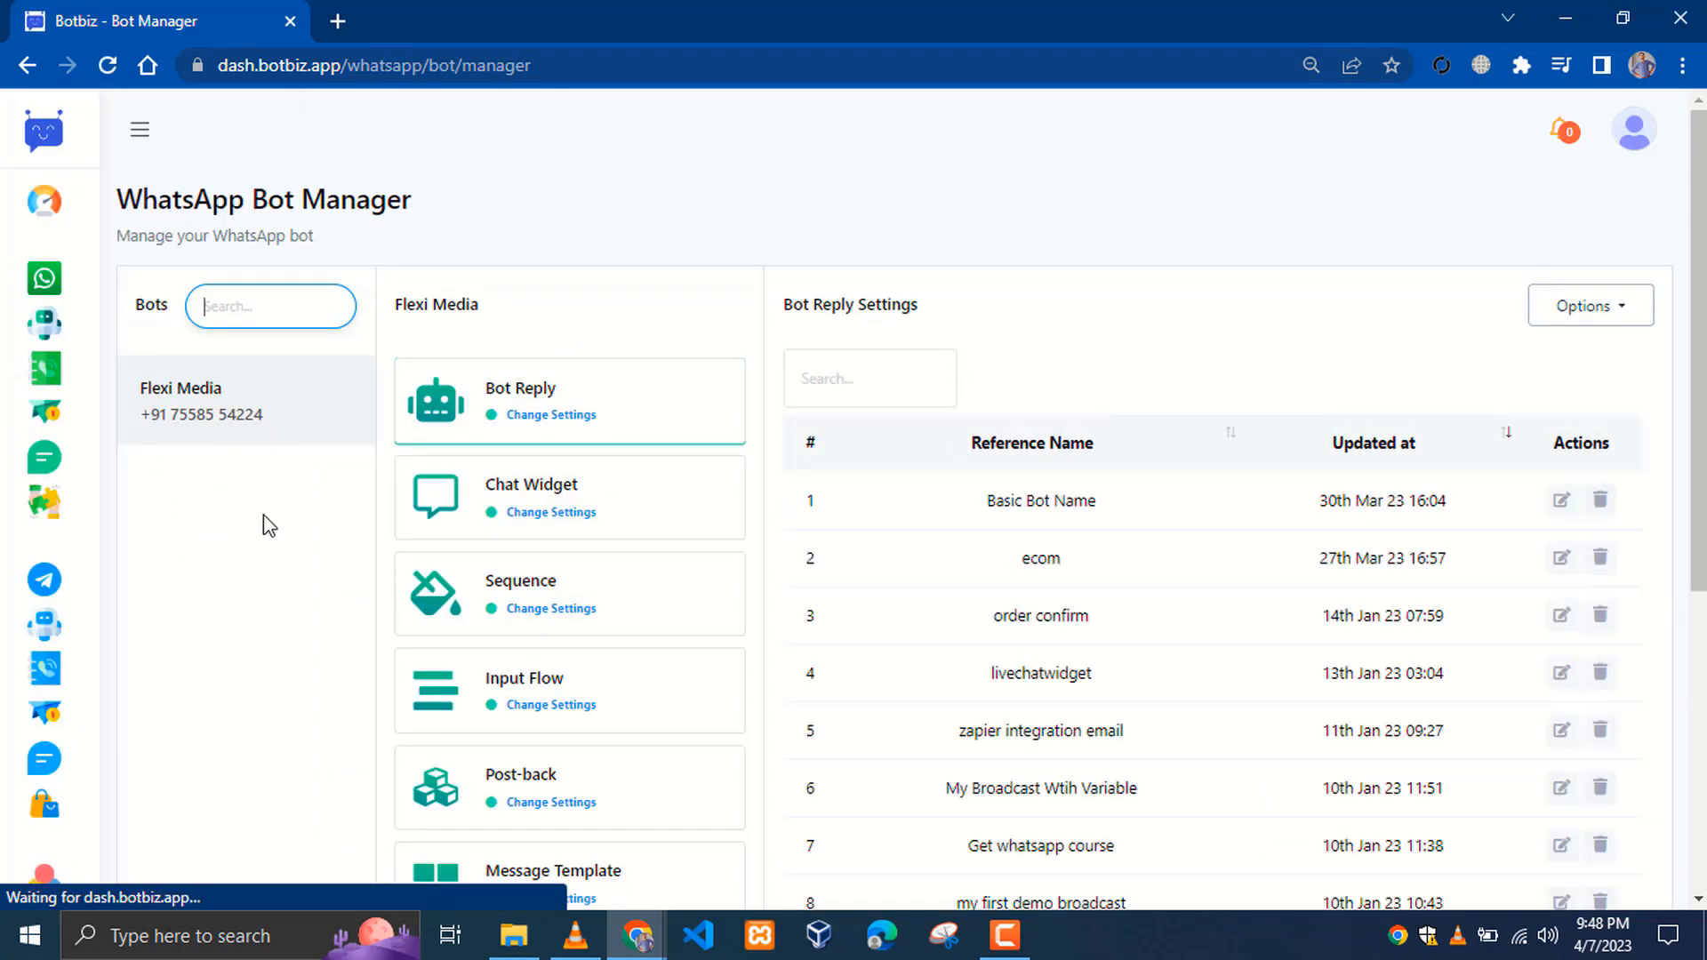
click(529, 406)
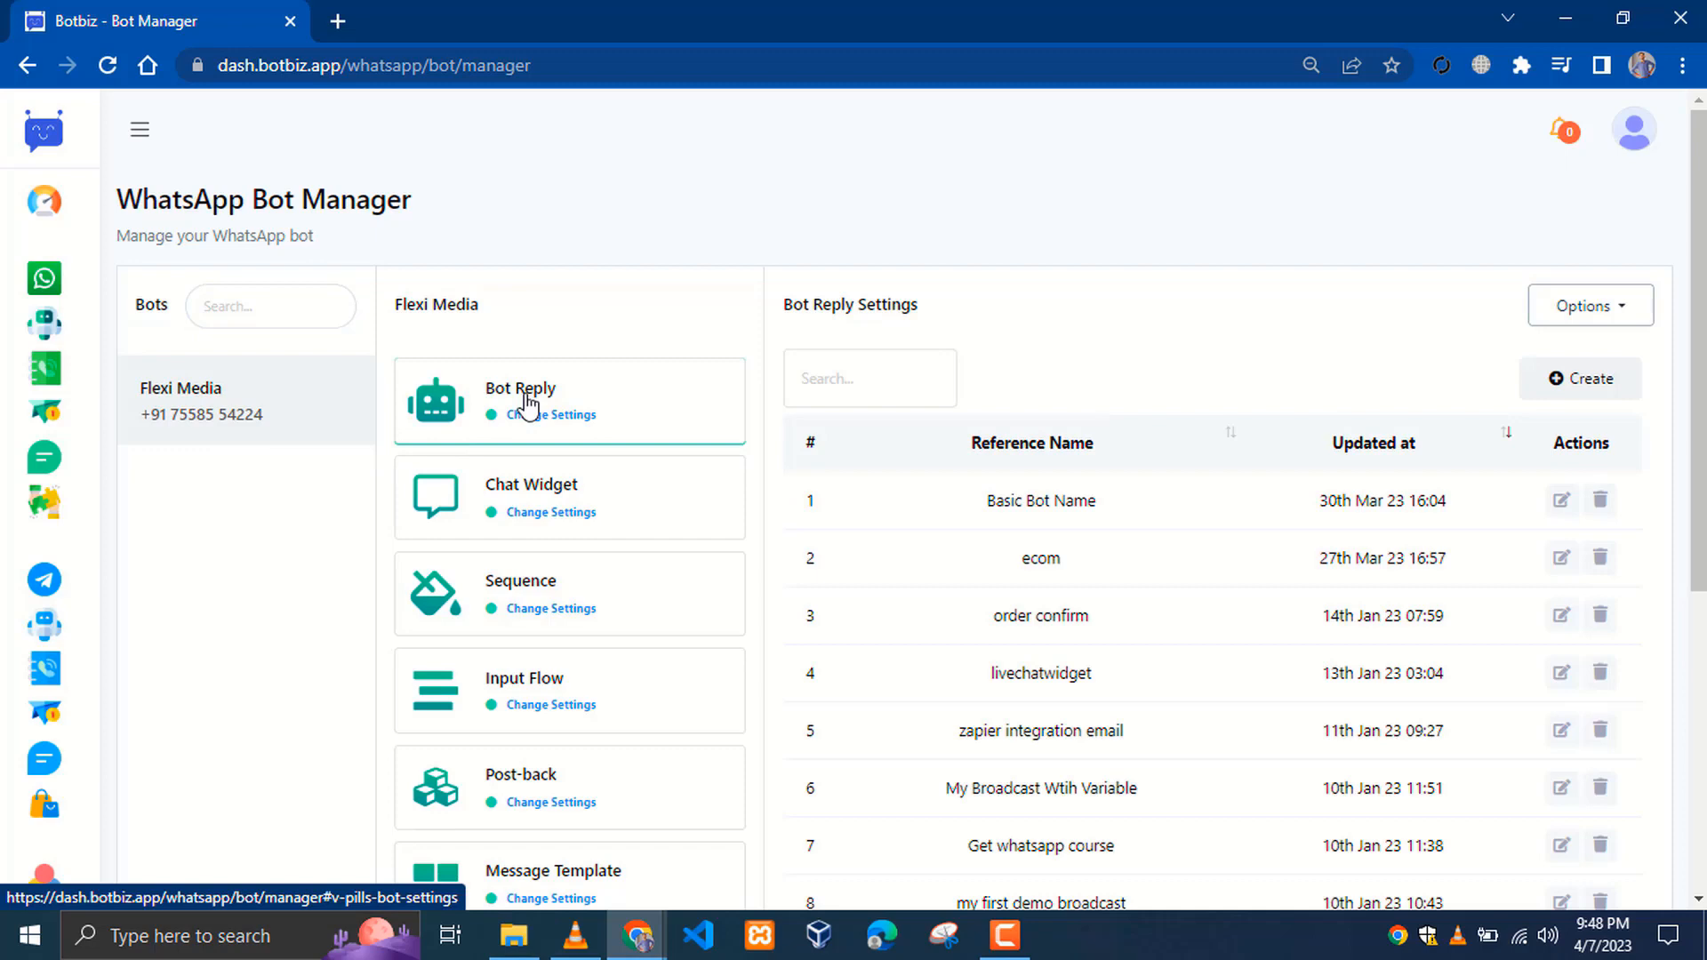
click(1563, 389)
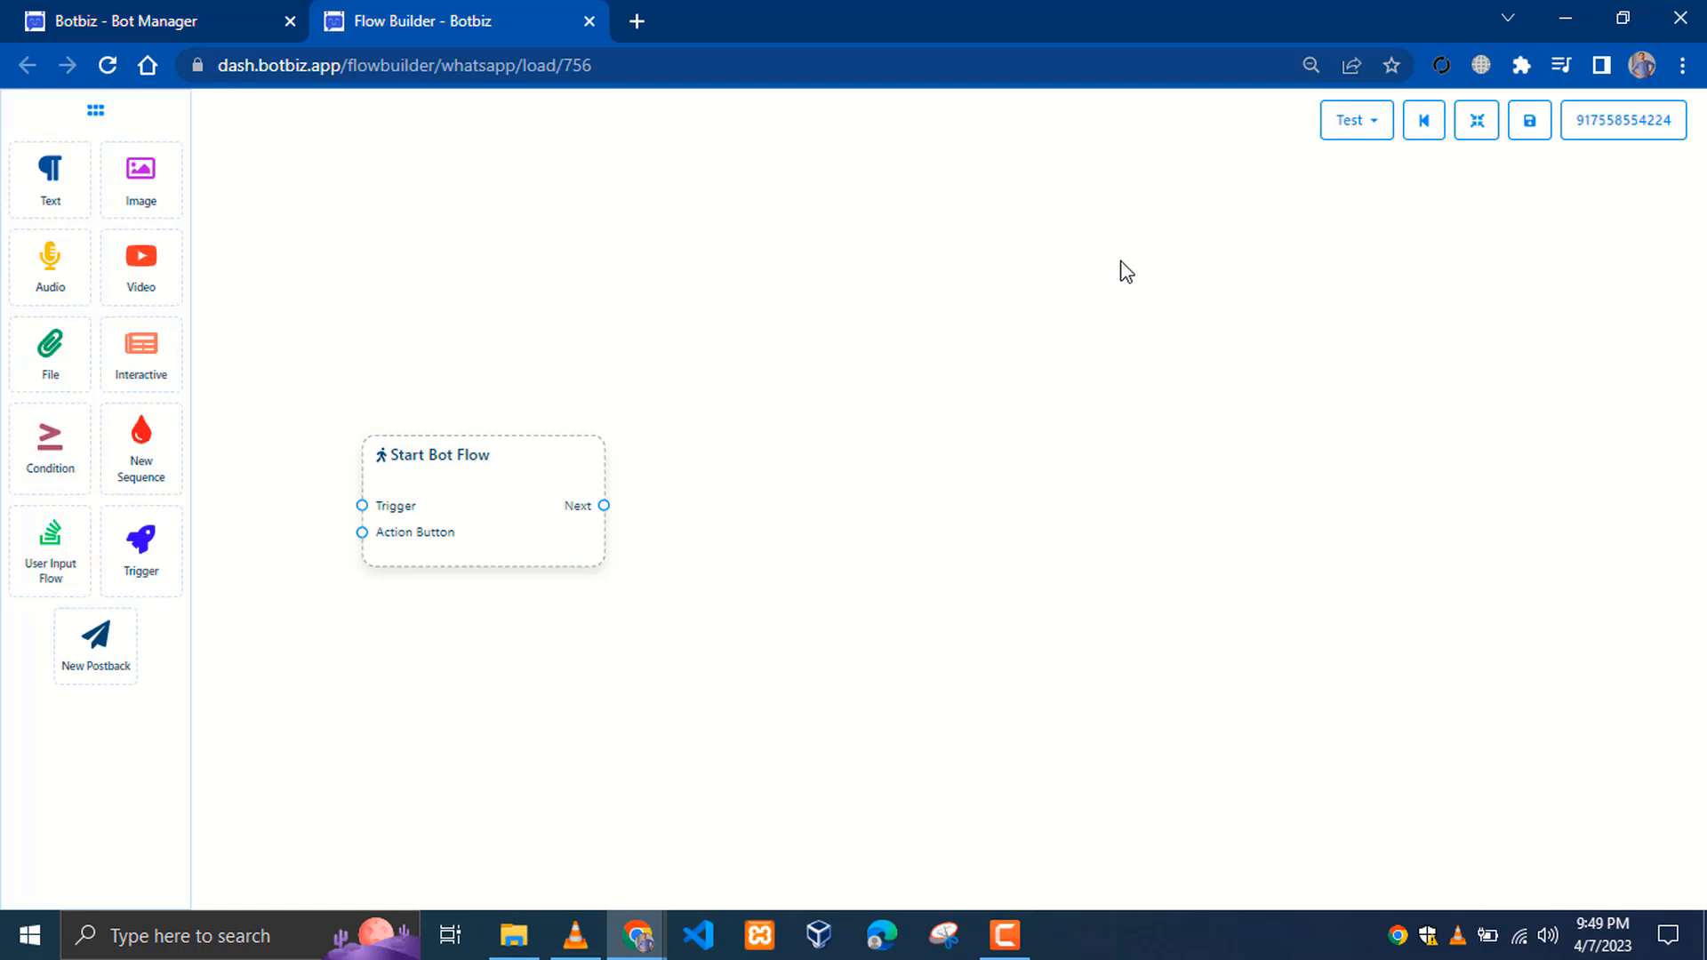
- Set the Start Bot Flow node's title to "Hotel Room Booking"
drag(443, 455, 491, 428)
double_click(491, 429)
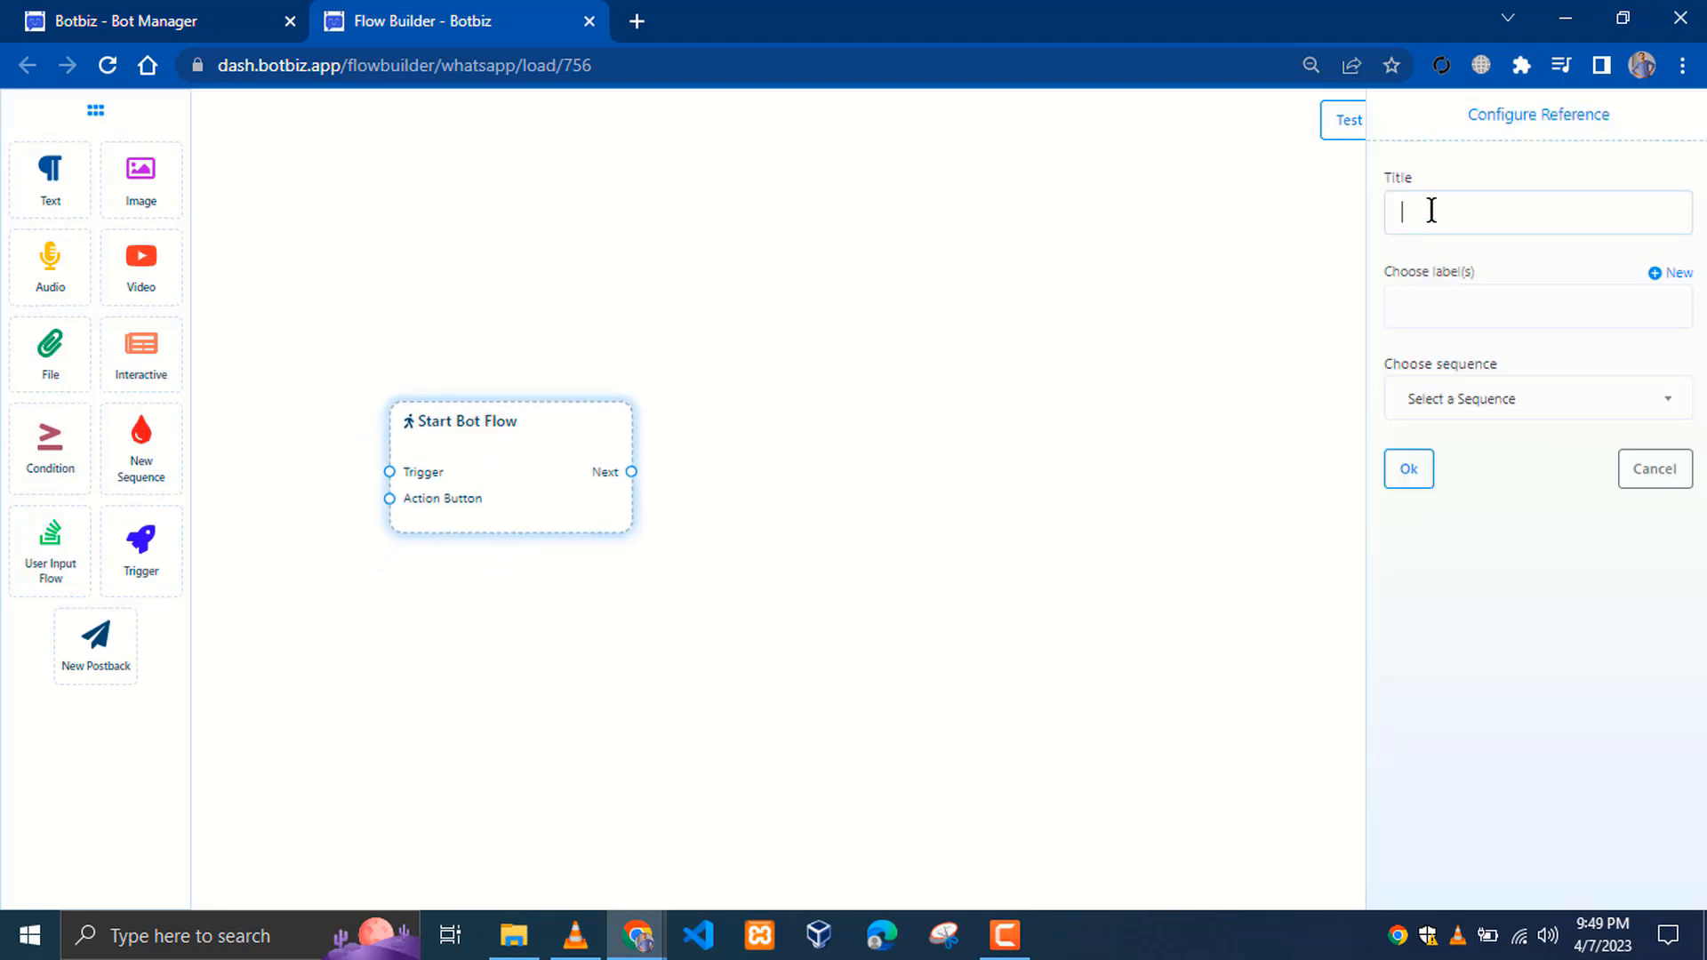
text(Hotel Room Booking)
click(1409, 470)
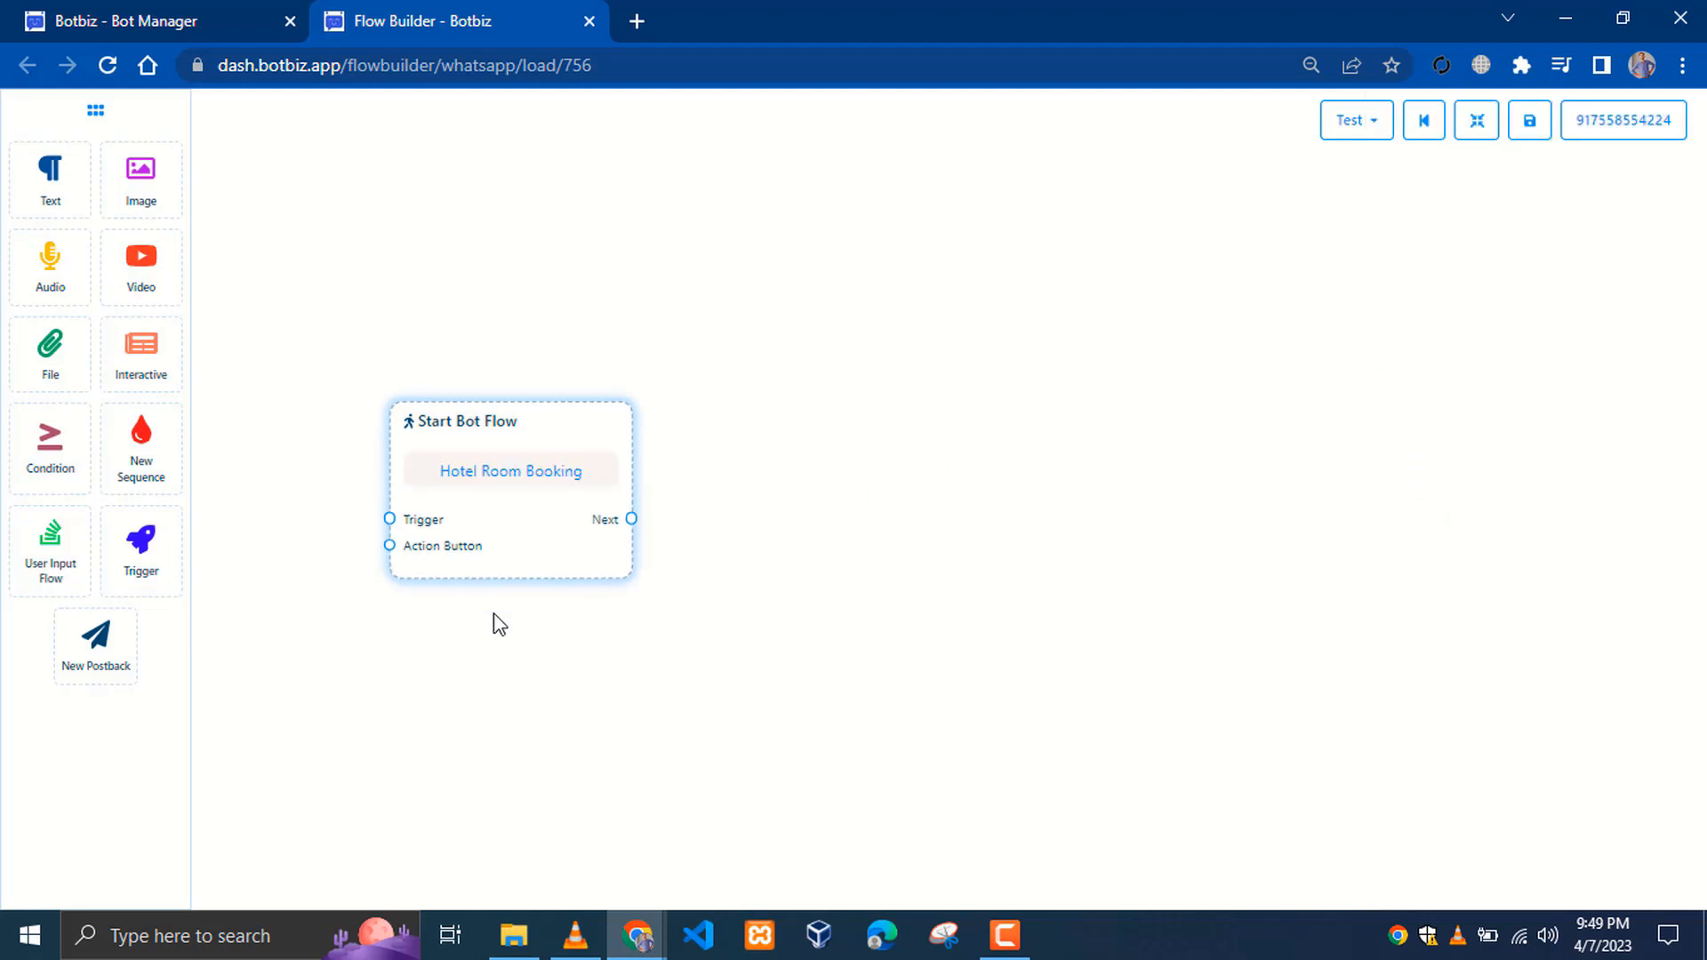
- Connect a Trigger node to the Start Bot Flow node with the keywords "room, Hotel room, booking,single room"
drag(408, 422, 685, 271)
drag(147, 551, 667, 368)
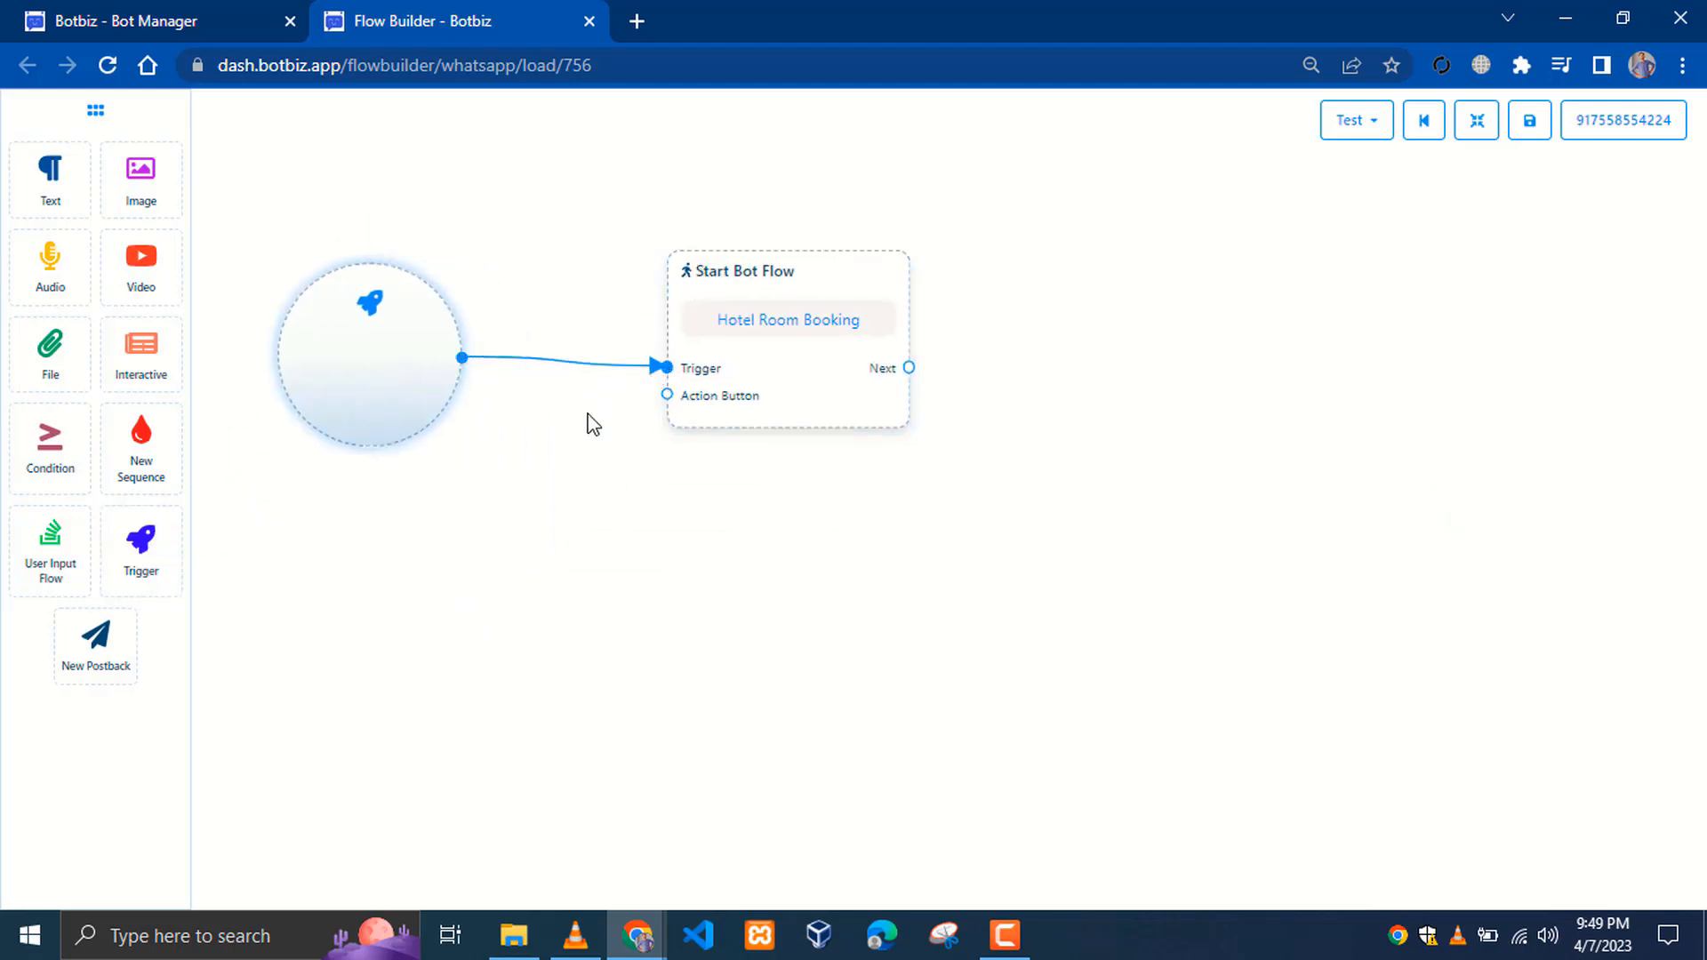
double_click(404, 354)
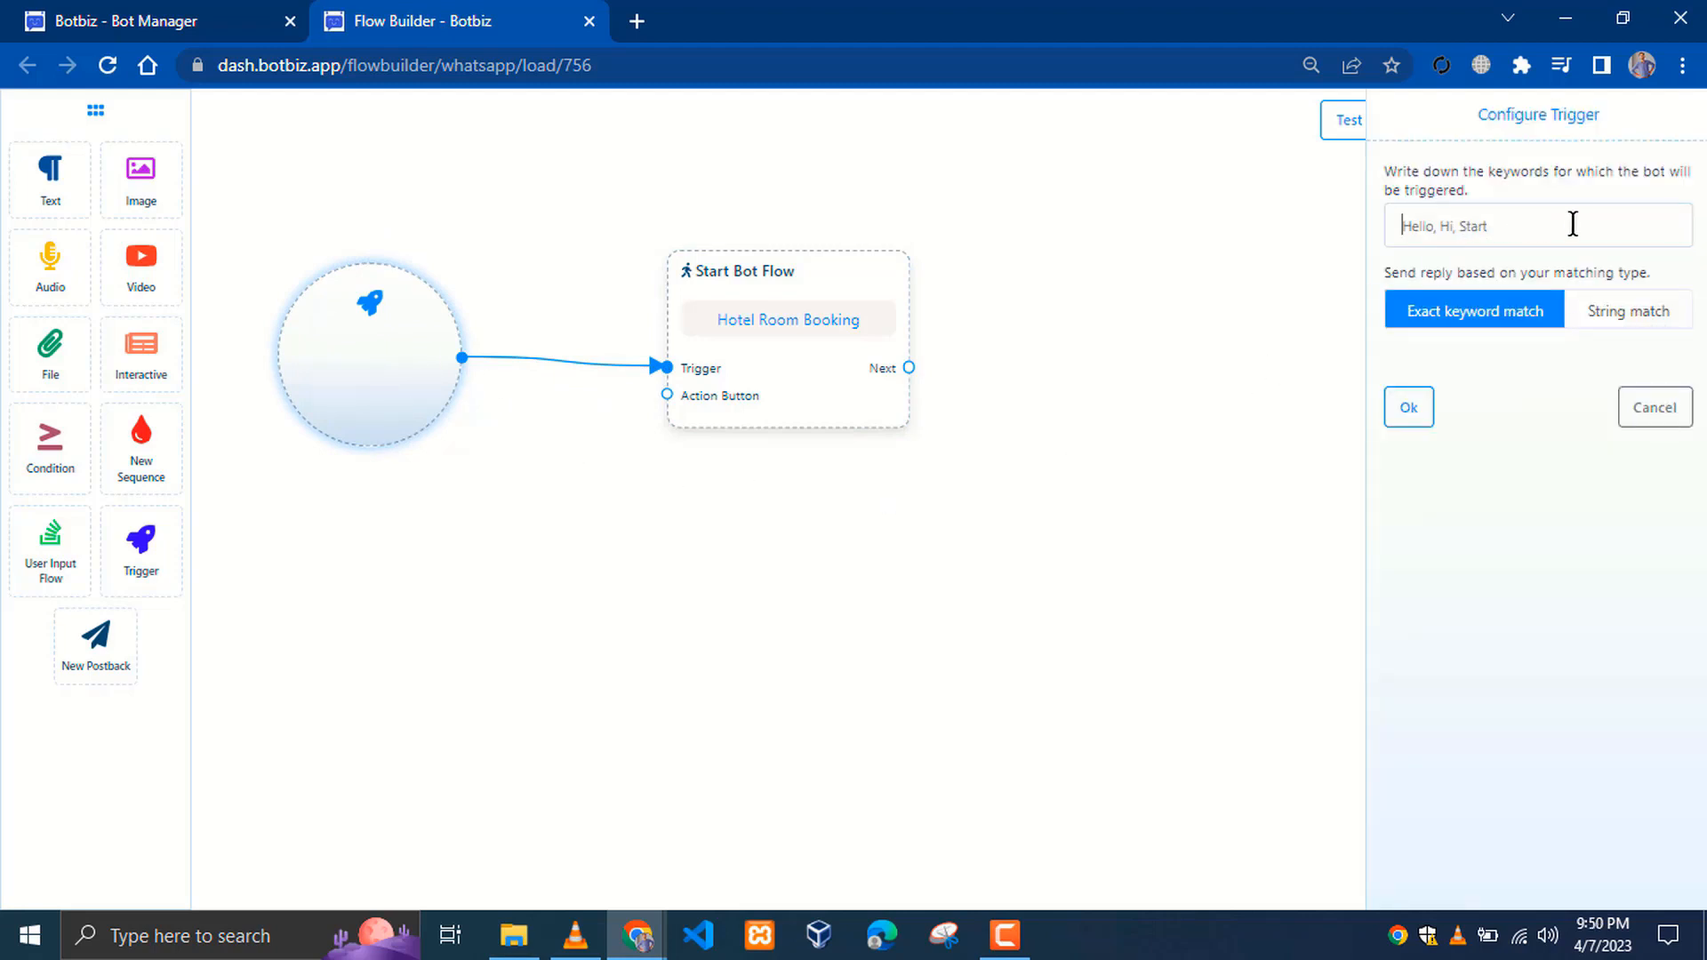
text(Roo)
key(ctrl+a)
text(room, booking,single room)
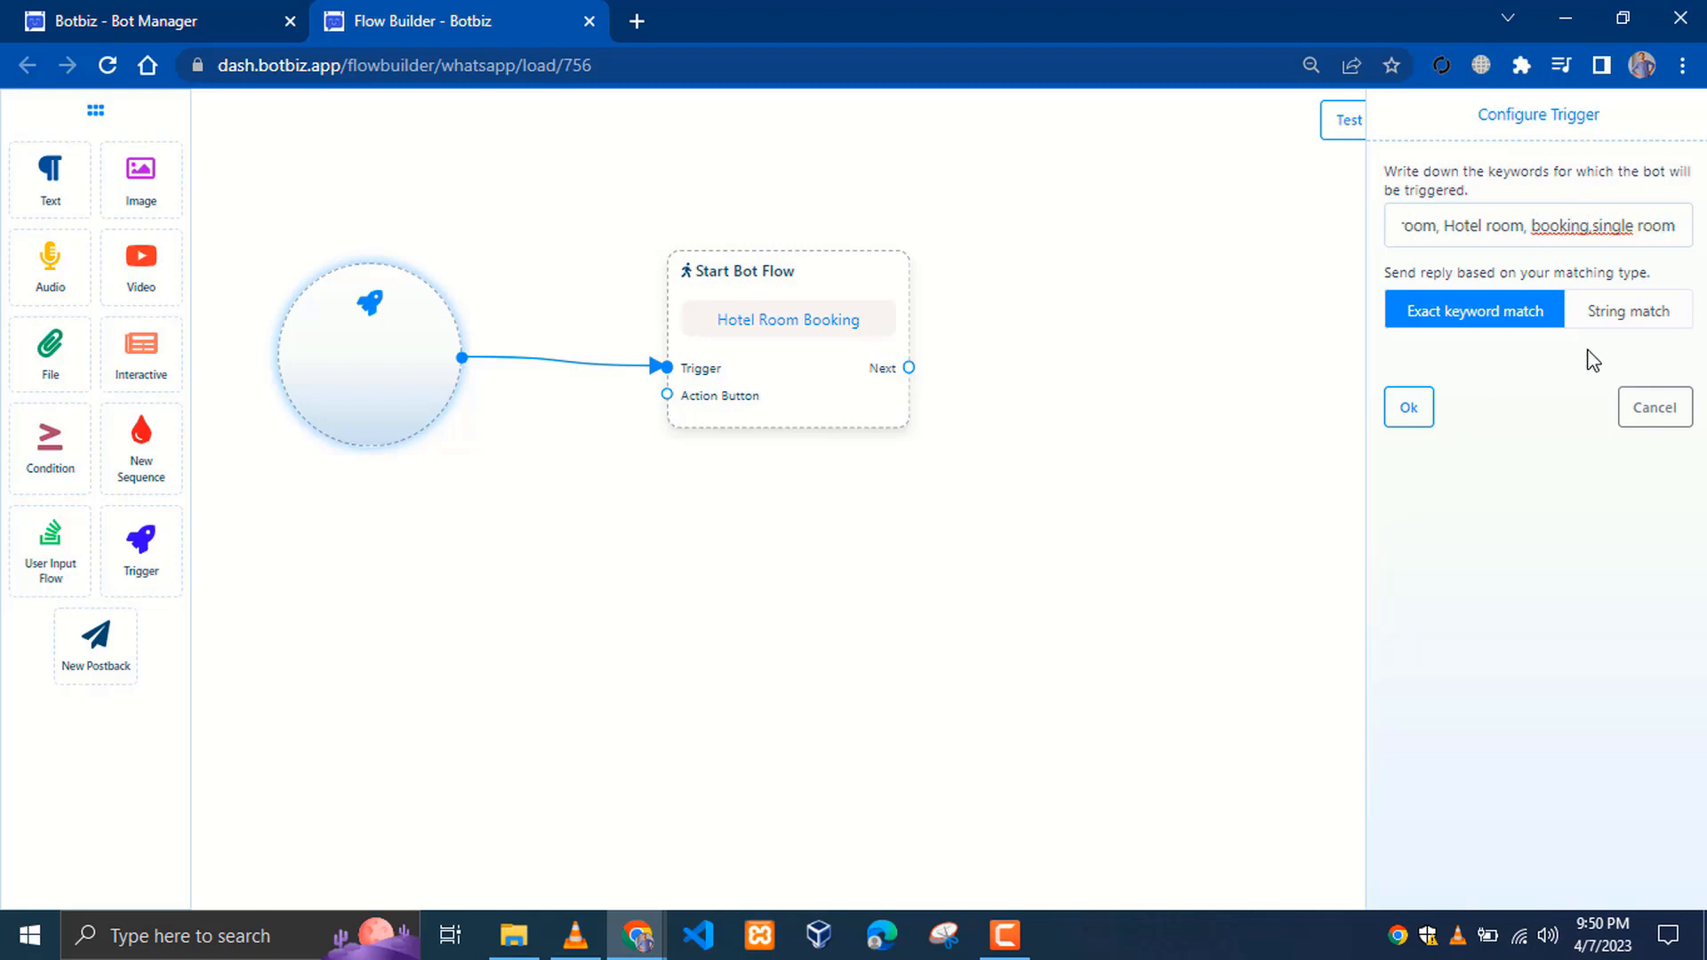
click(1590, 229)
click(1410, 410)
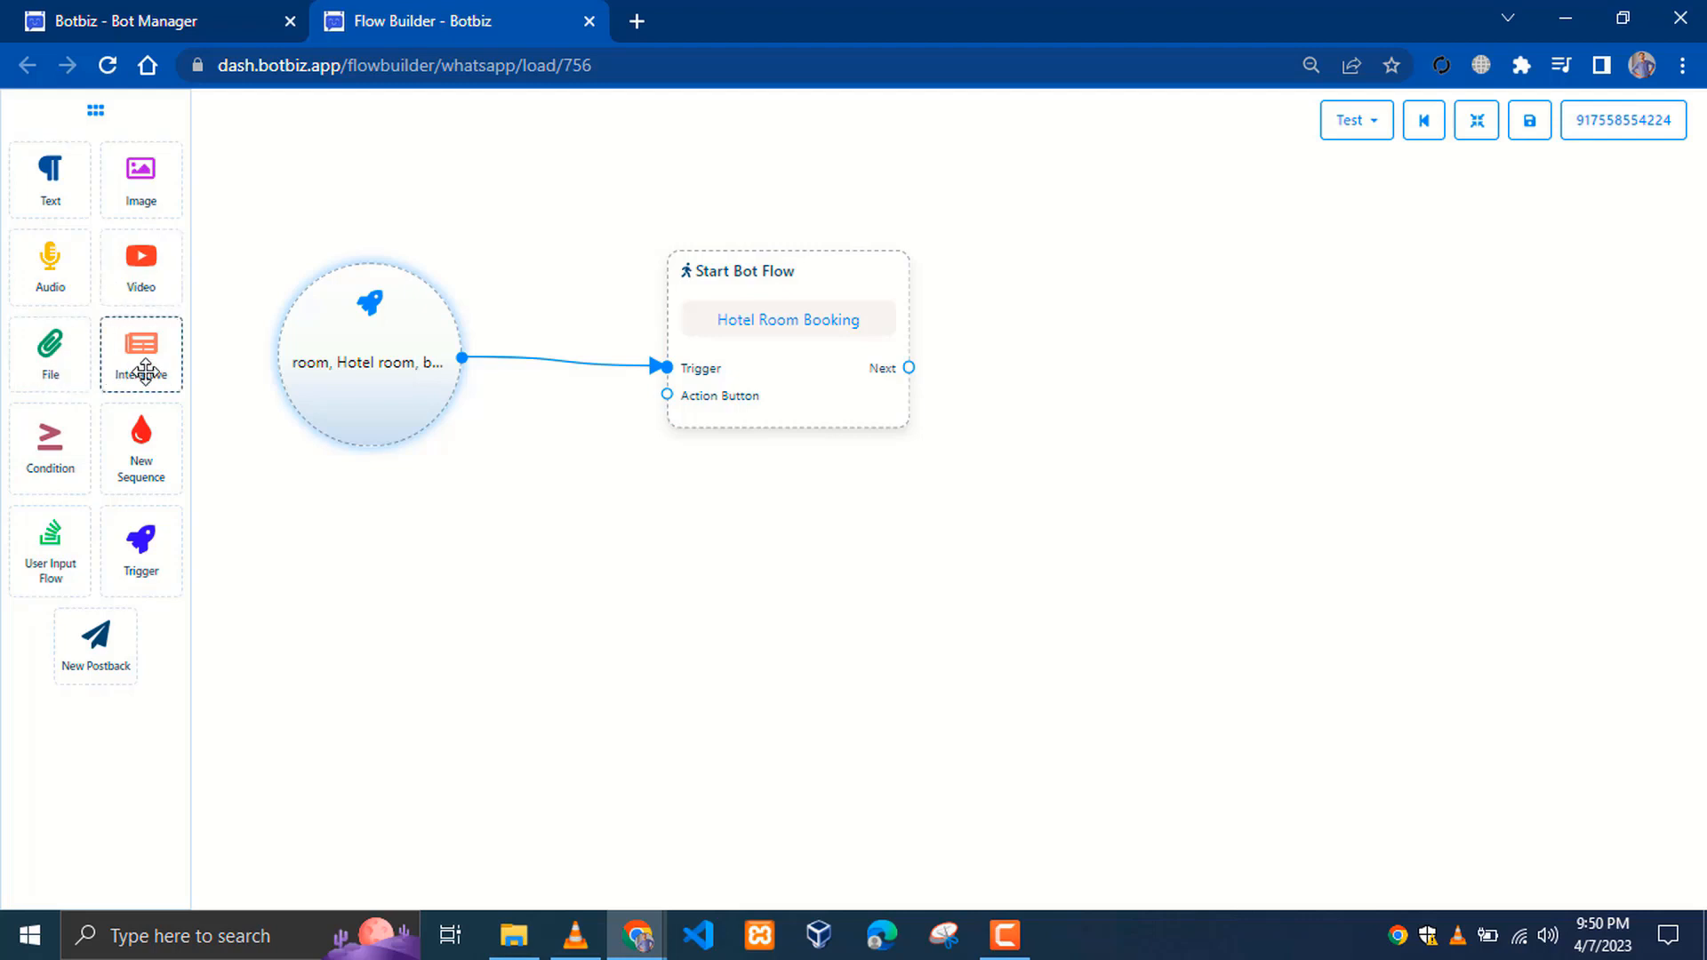
- Add a Text node, connect it to the Start Bot Flow's Next output and place it beside that node
drag(51, 173, 1211, 391)
drag(909, 367, 1201, 585)
drag(1239, 431, 1052, 301)
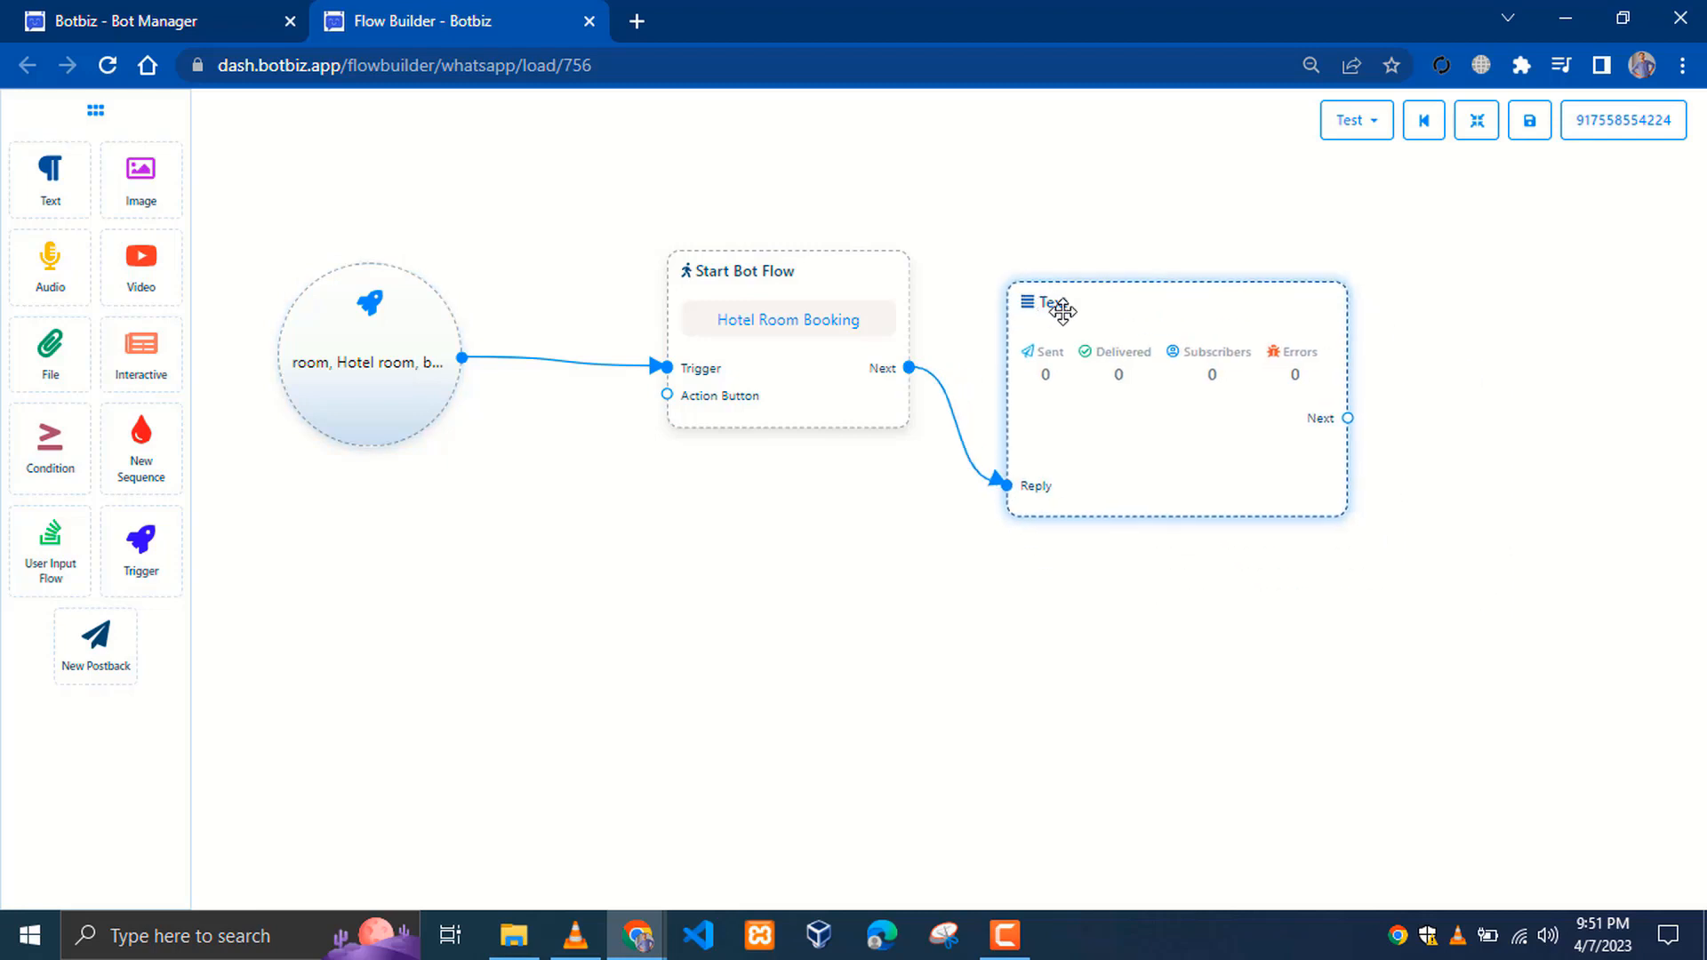
- Set the Text node's reply message to "Welcome to Hotel , HotelMari"
click(1052, 301)
text(Welcome to Hotel ,)
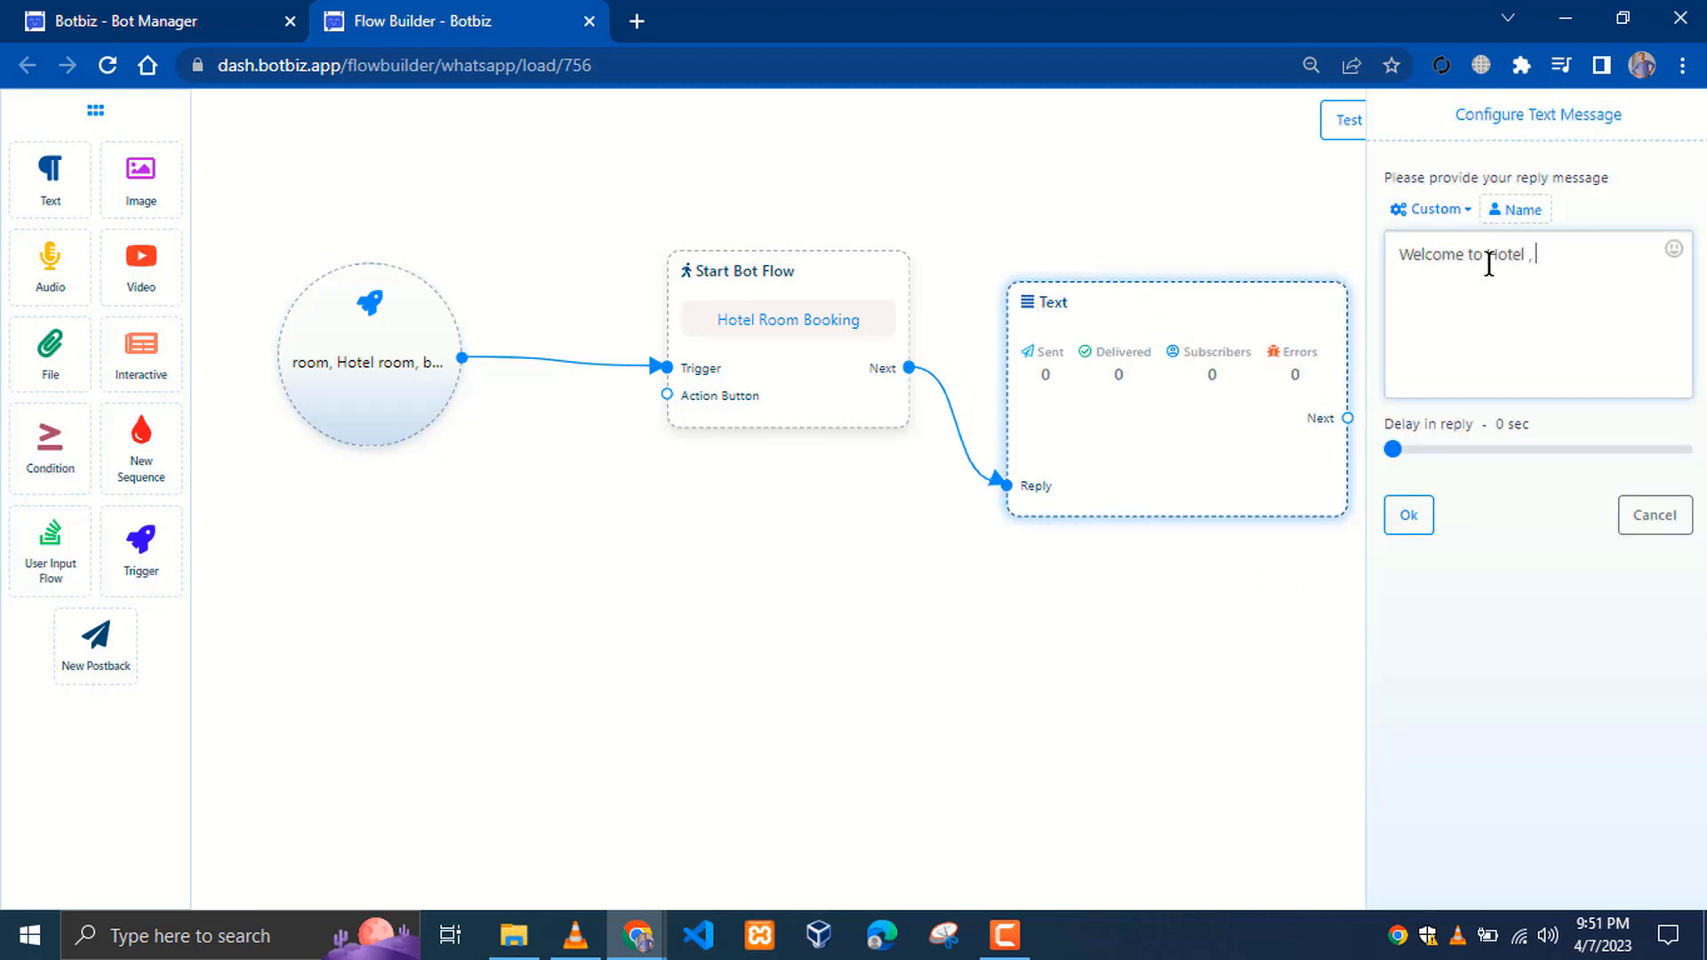
text( HotelMari)
click(1412, 538)
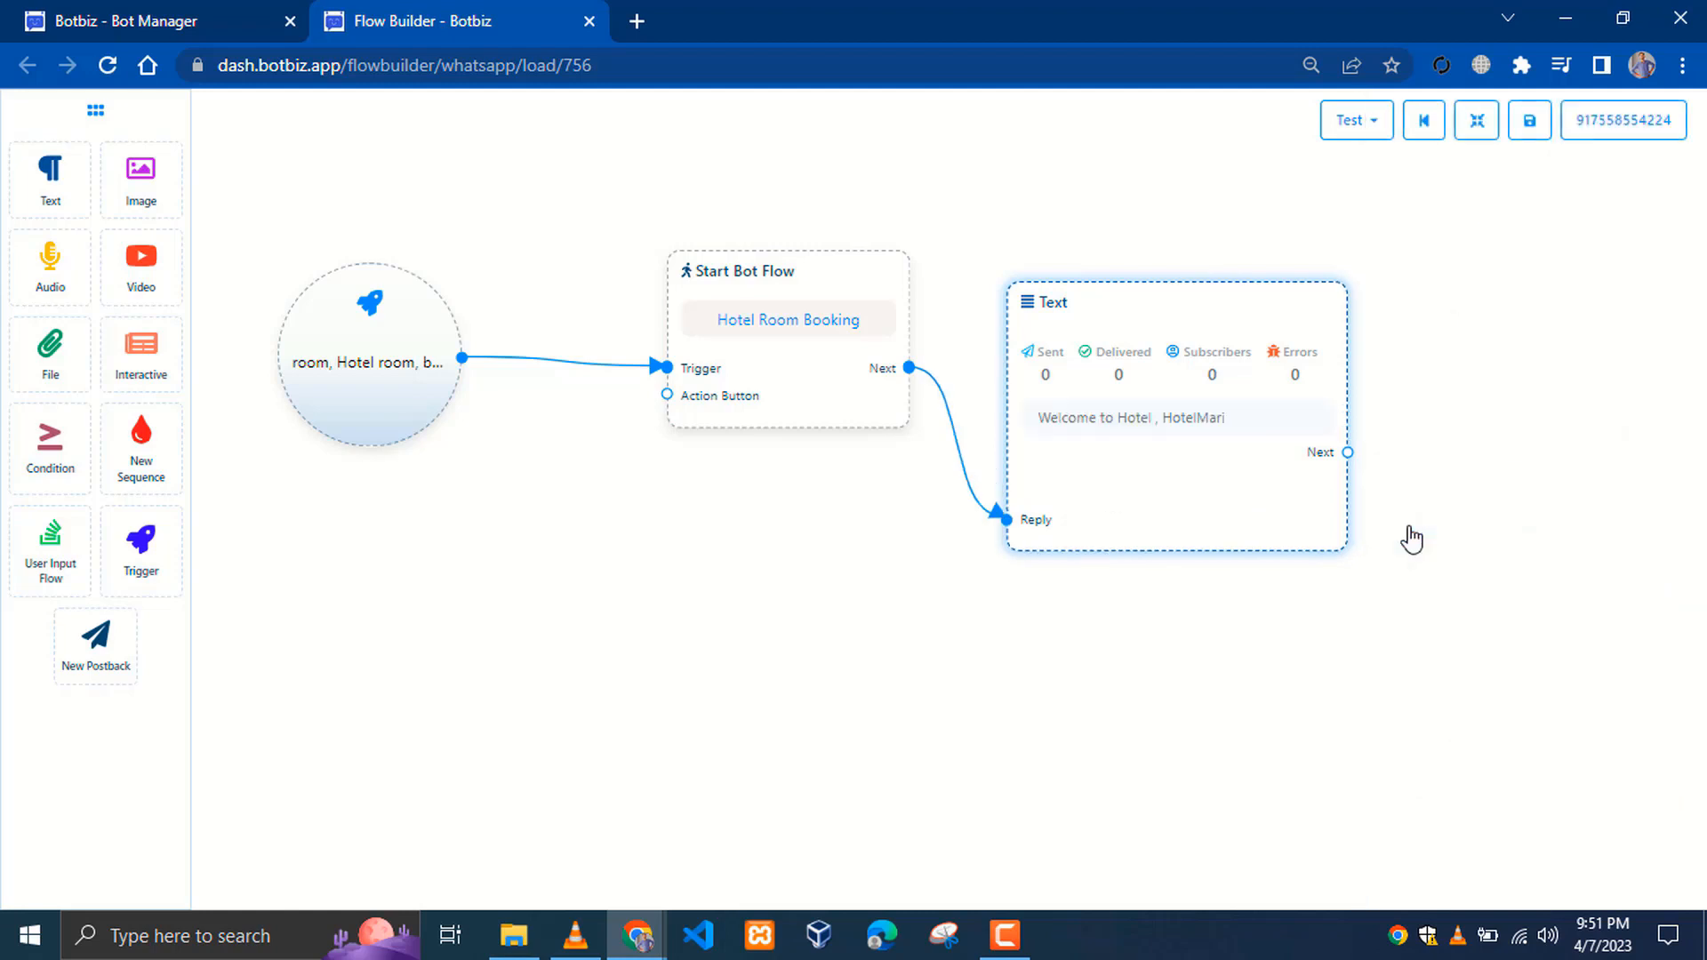
- Add an Interactive node from the welcome Text node's Next output and place it beside that node
drag(1418, 510, 926, 305)
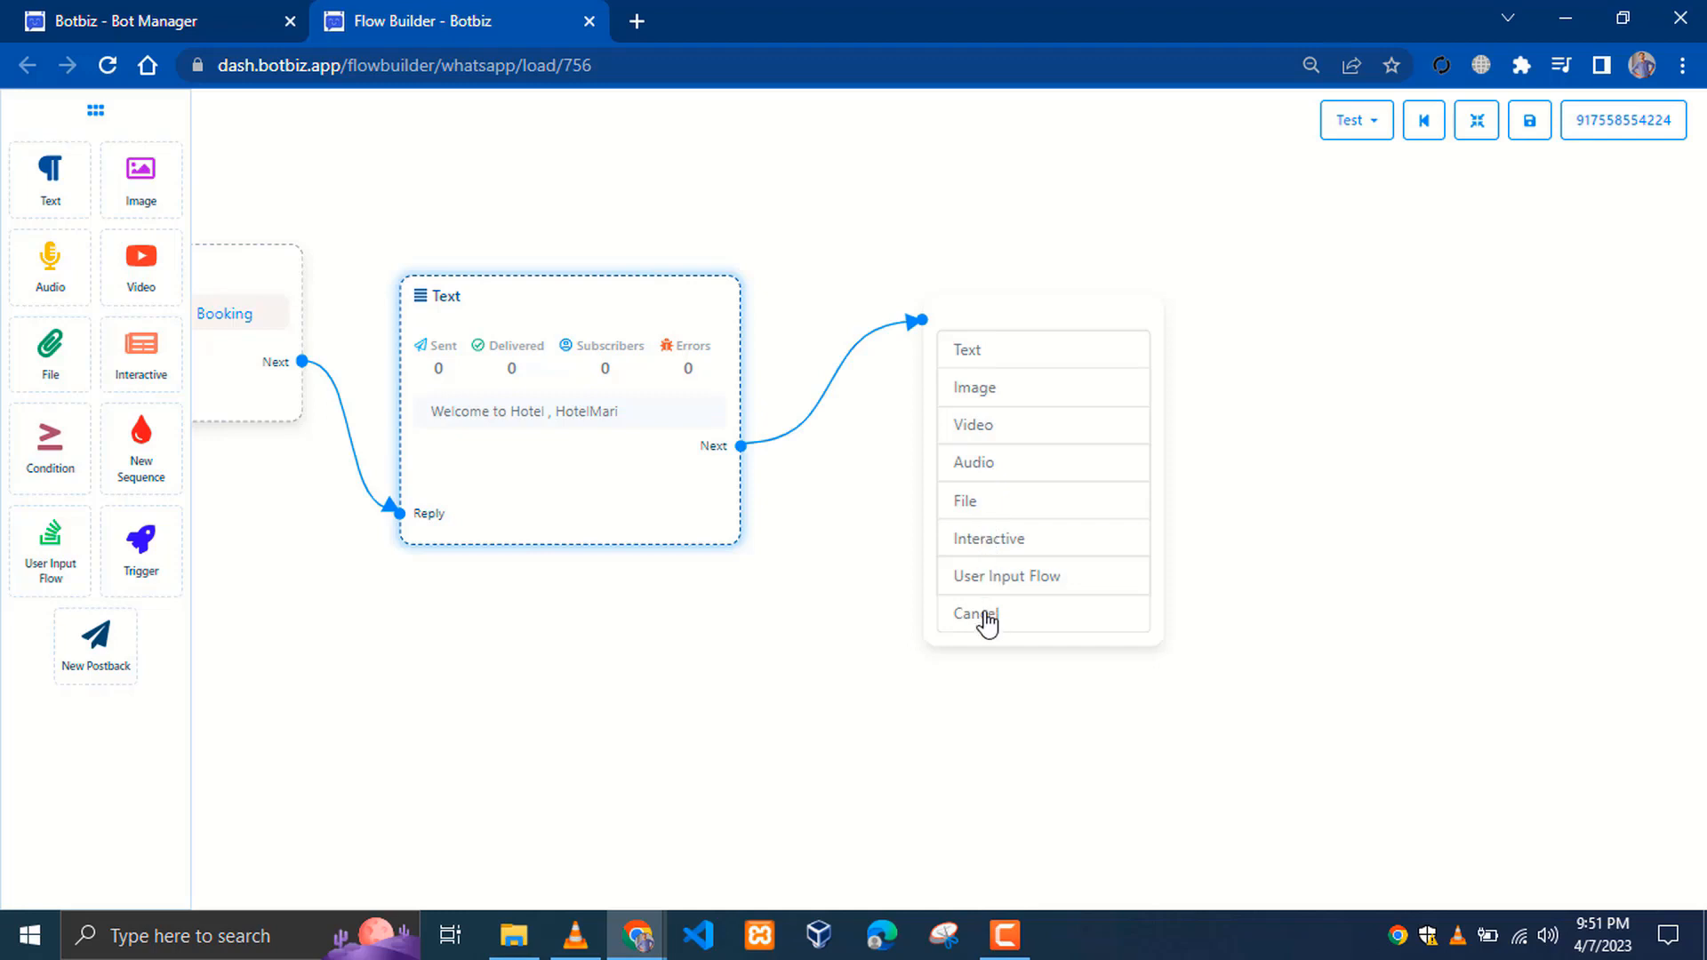
click(1023, 548)
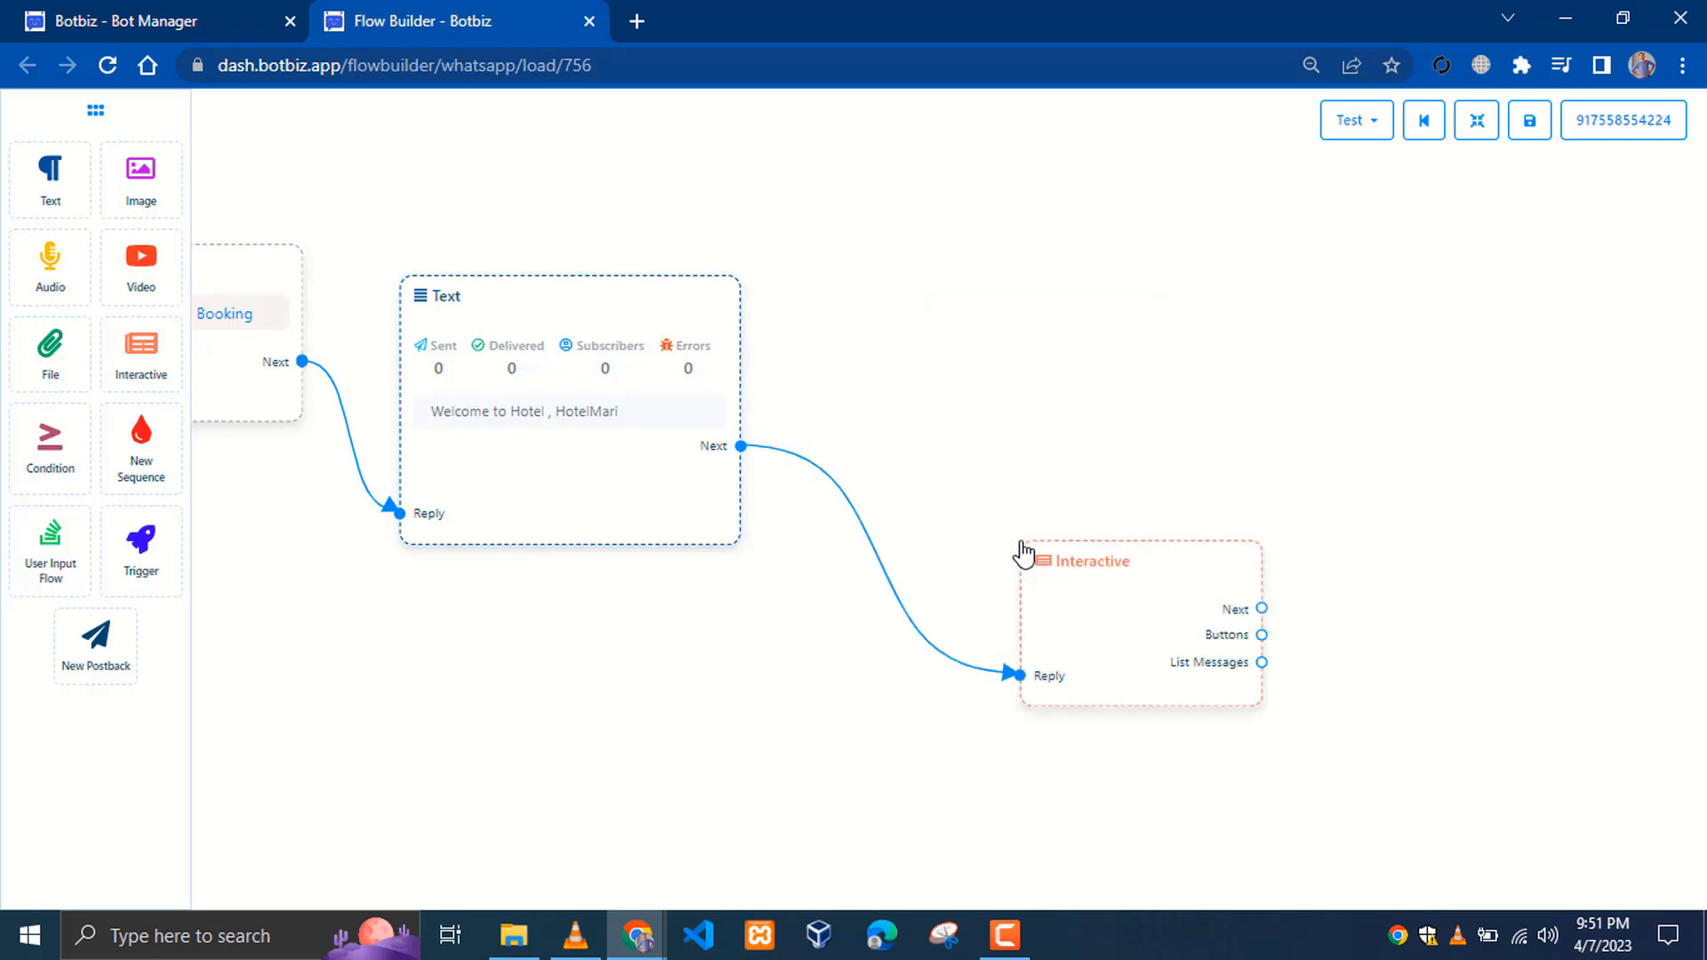
drag(1045, 558, 934, 312)
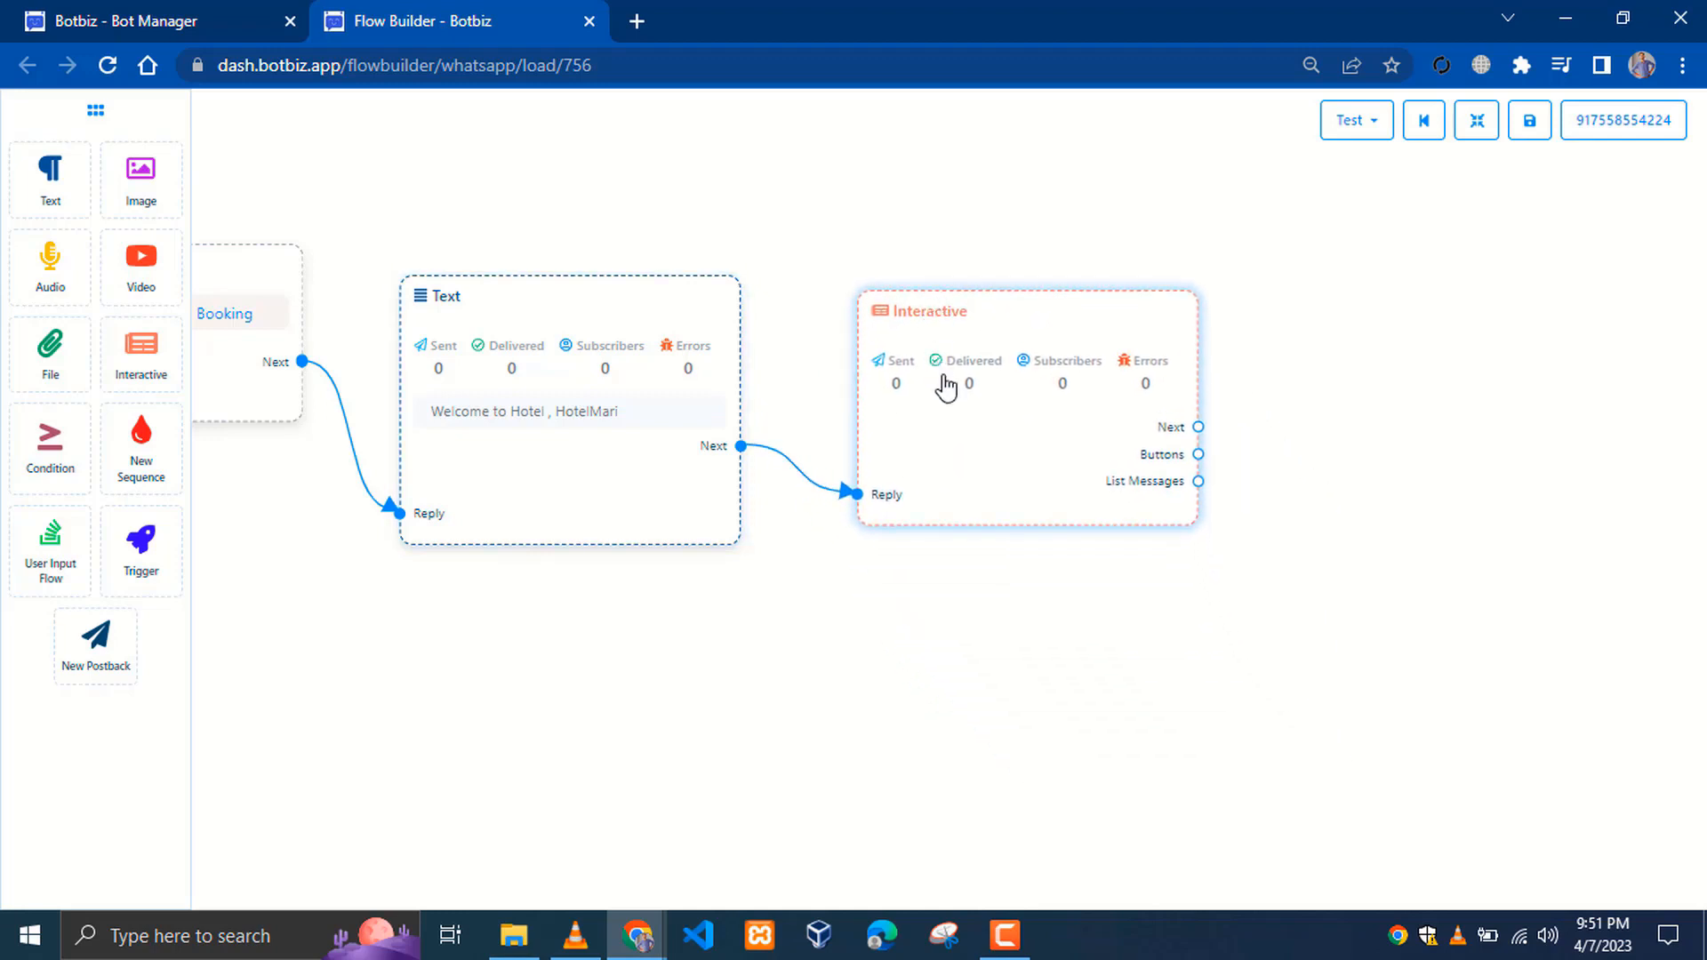
- Switch the Interactive node's message header to media and upload the keyboards image for it
double_click(949, 318)
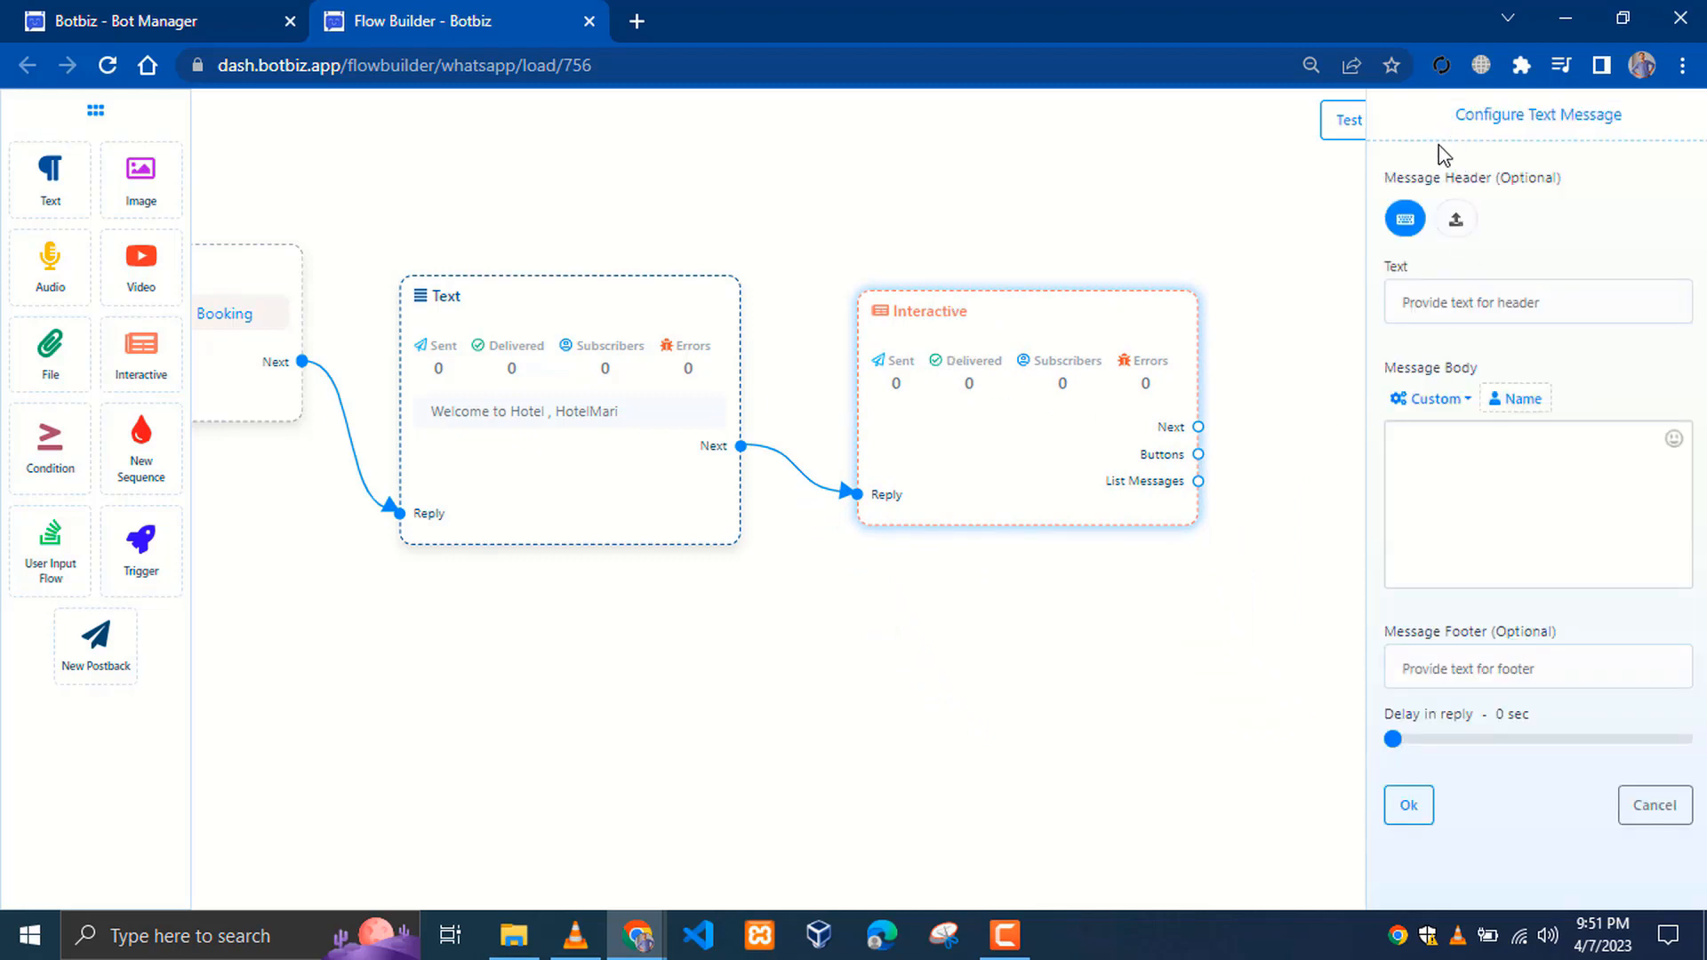
drag(1386, 178, 1575, 188)
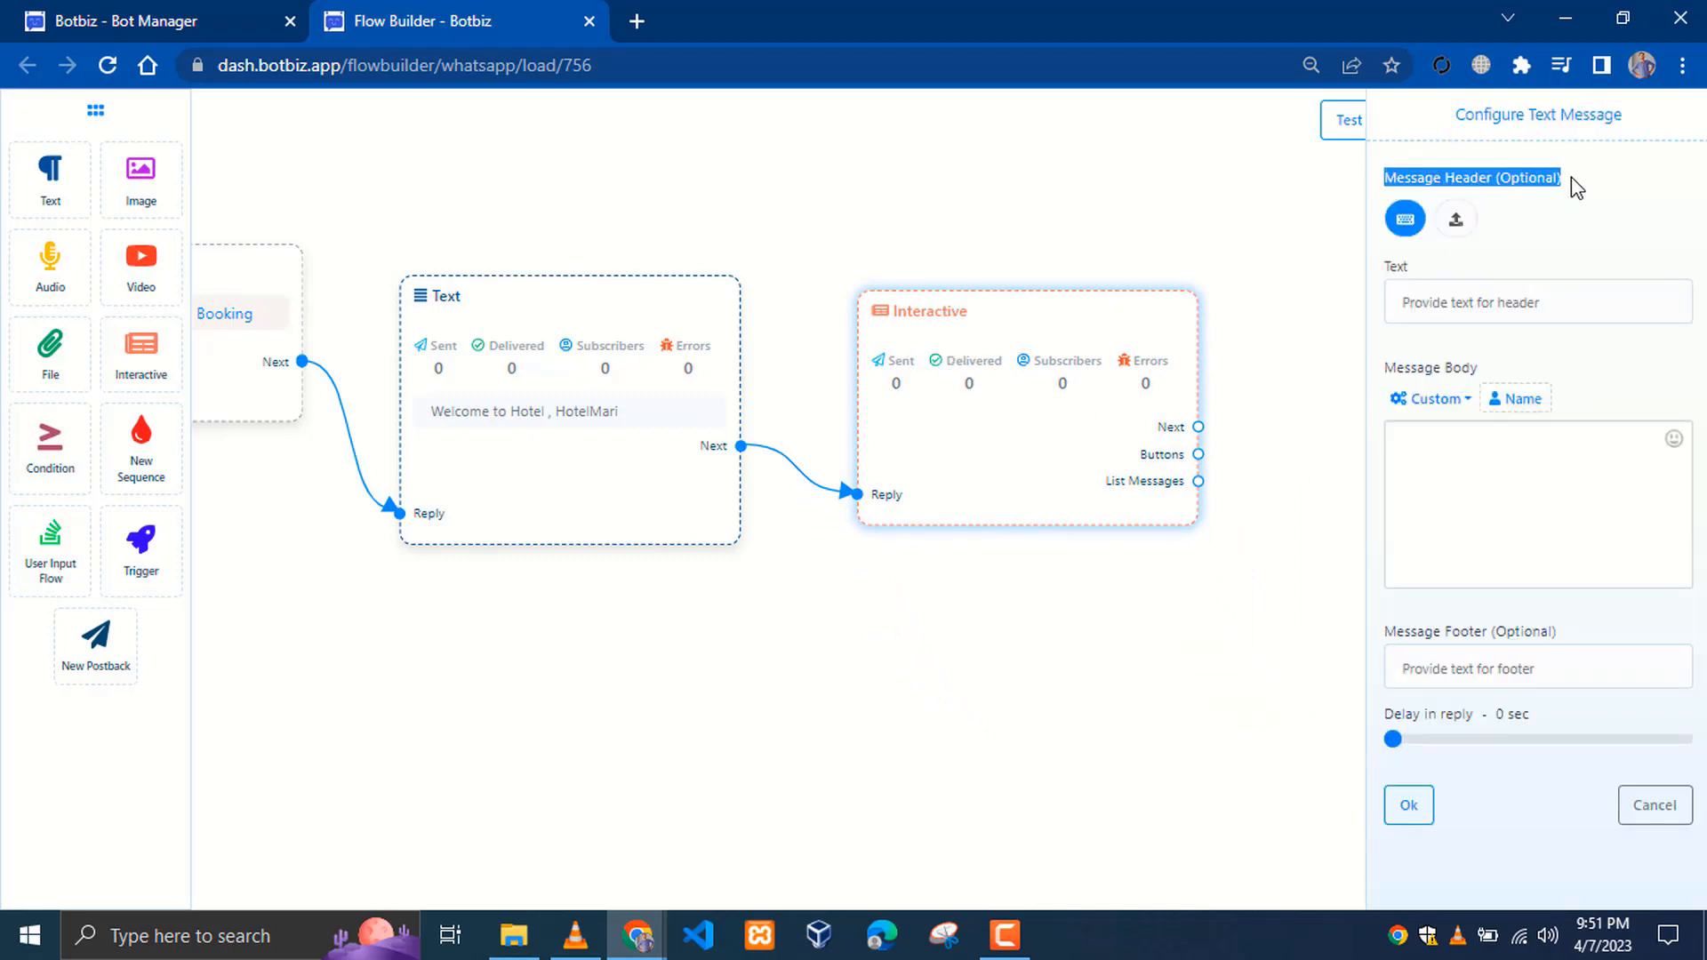
click(1576, 187)
click(1456, 219)
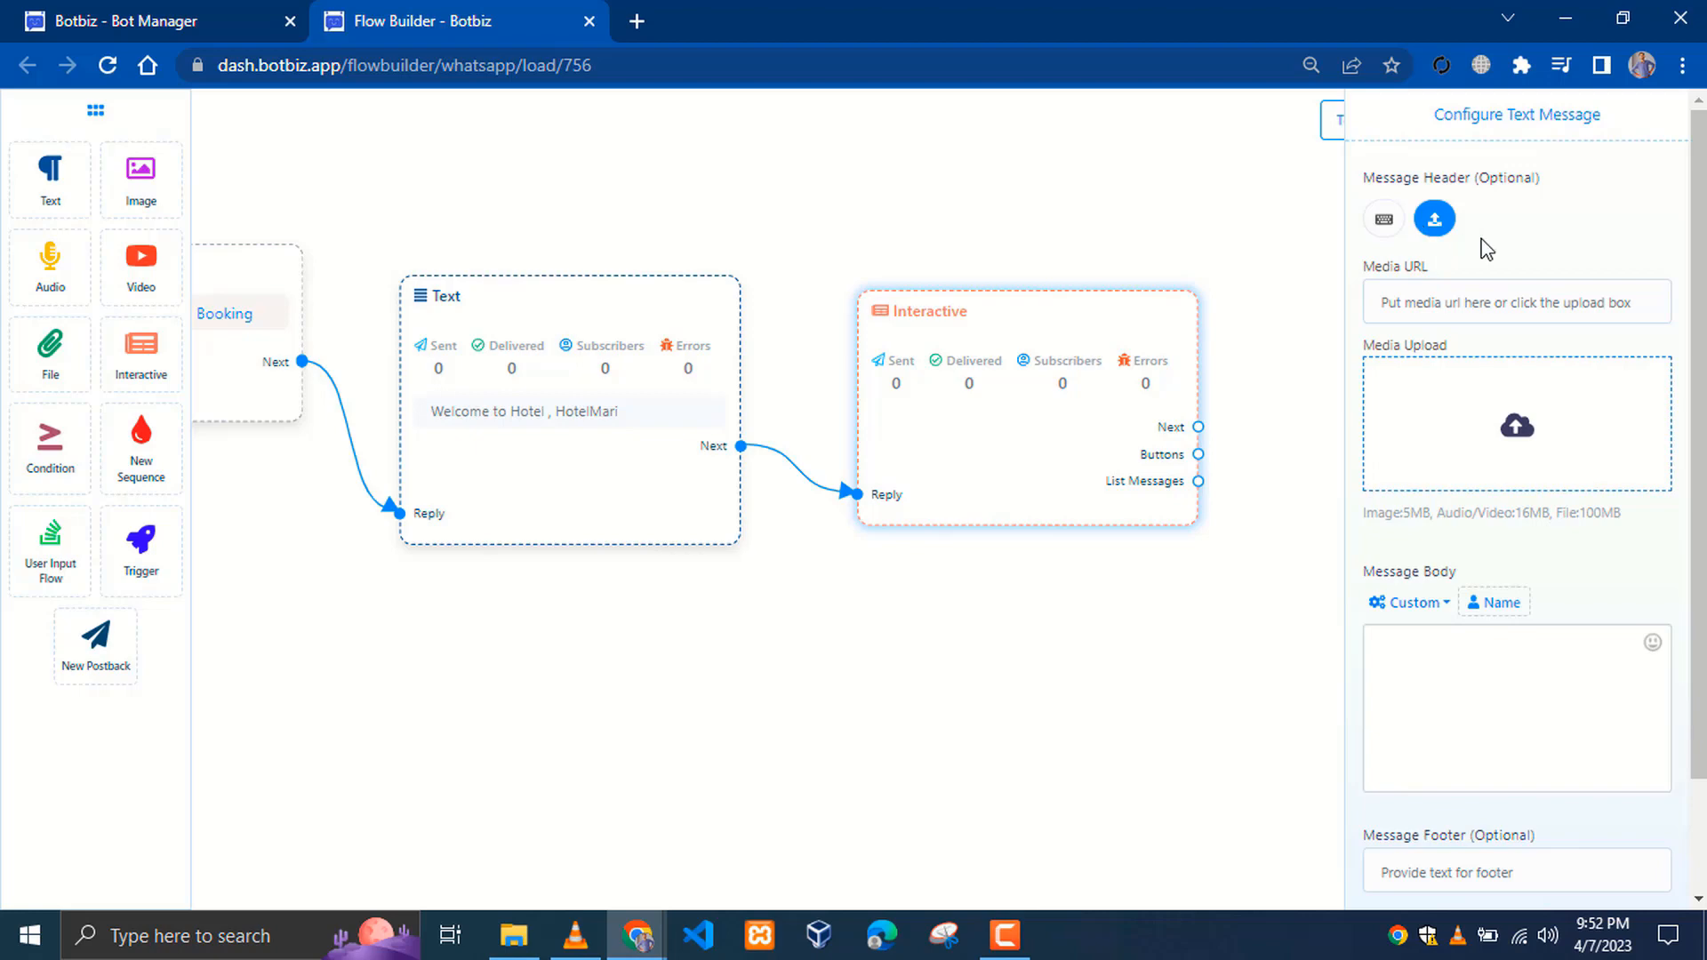
drag(1363, 269, 1434, 269)
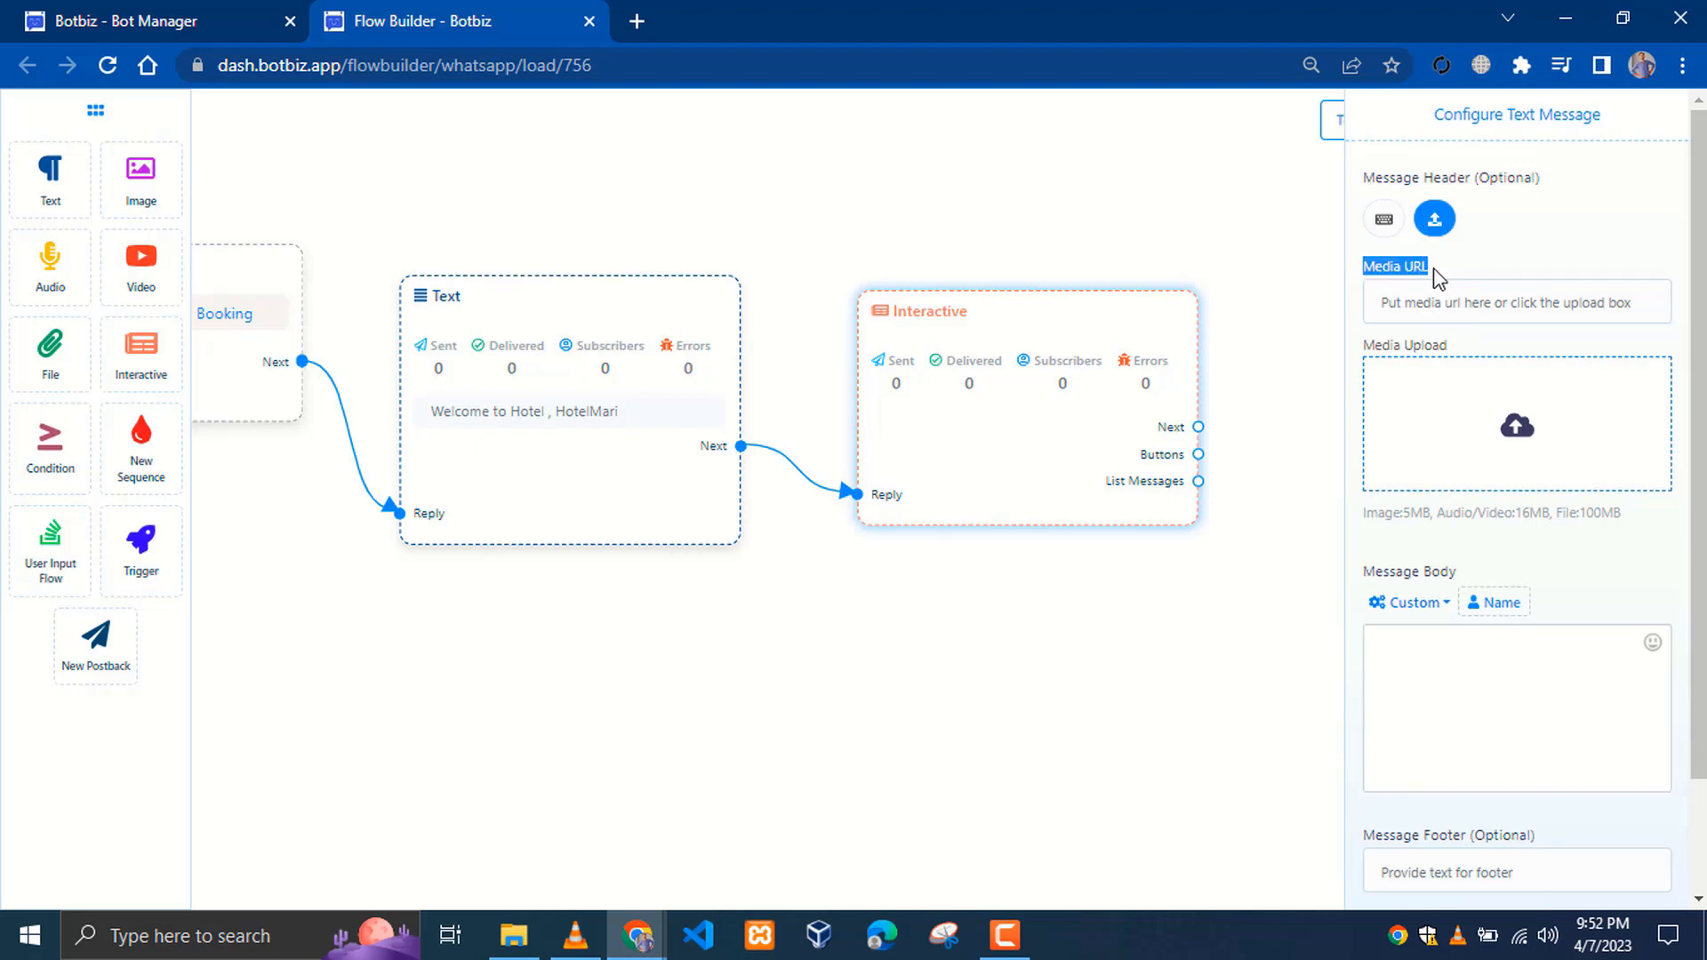
click(1506, 260)
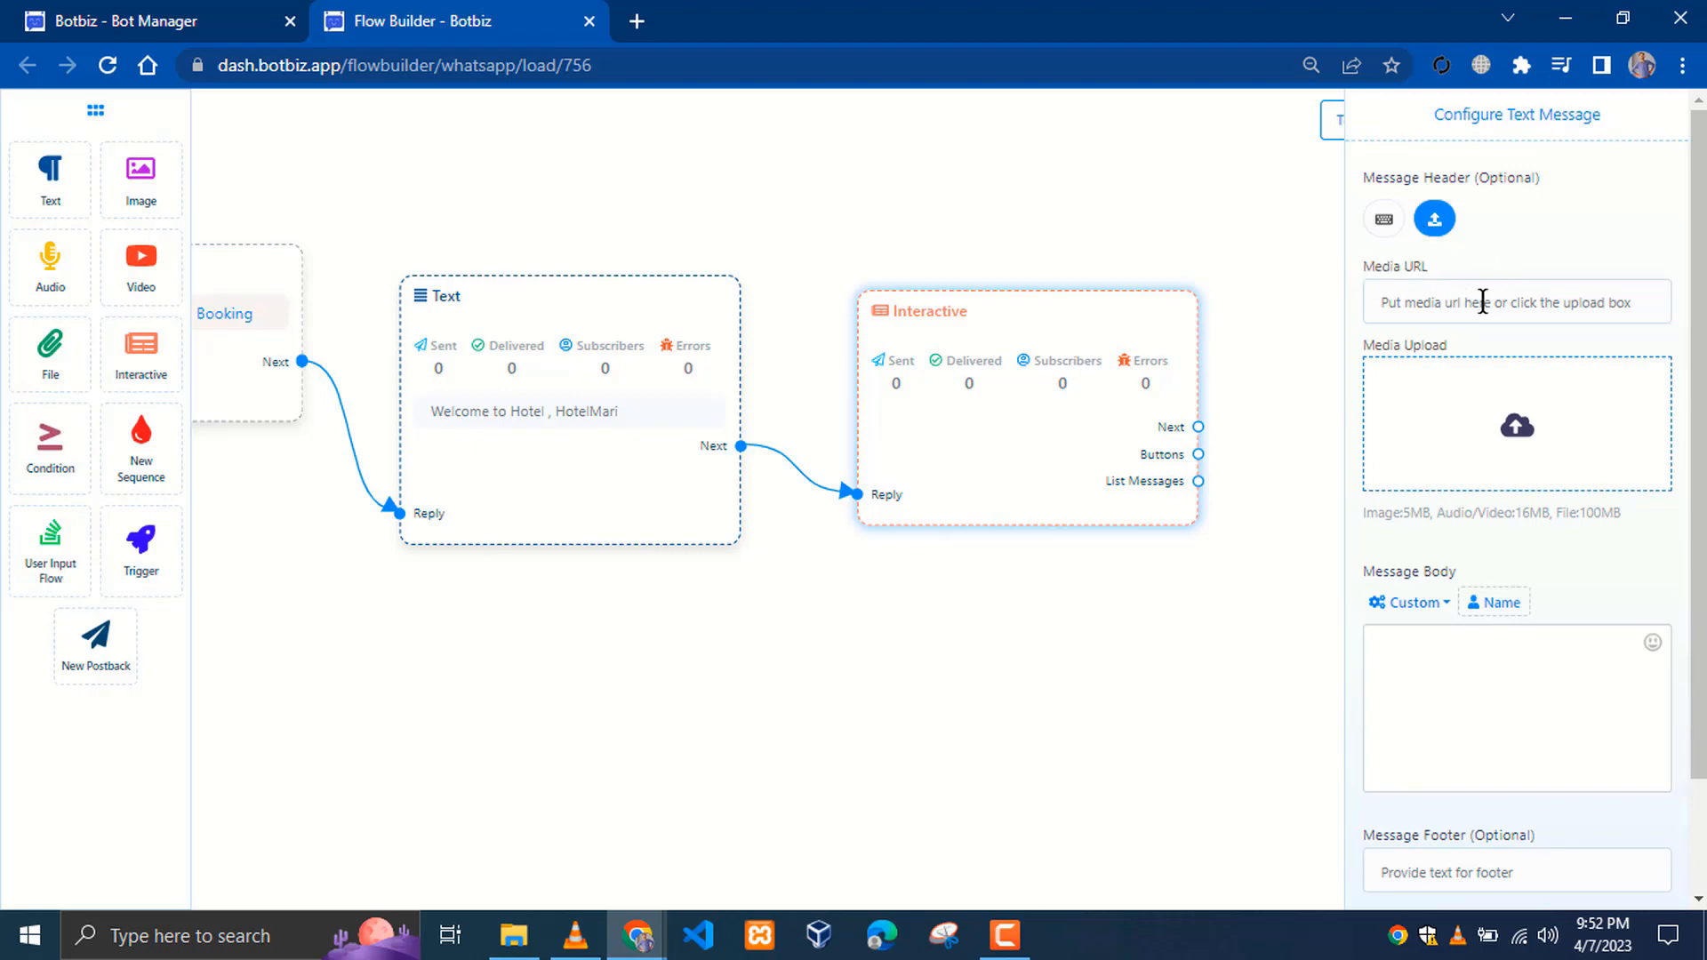
click(1517, 426)
click(102, 404)
click(441, 491)
double_click(441, 491)
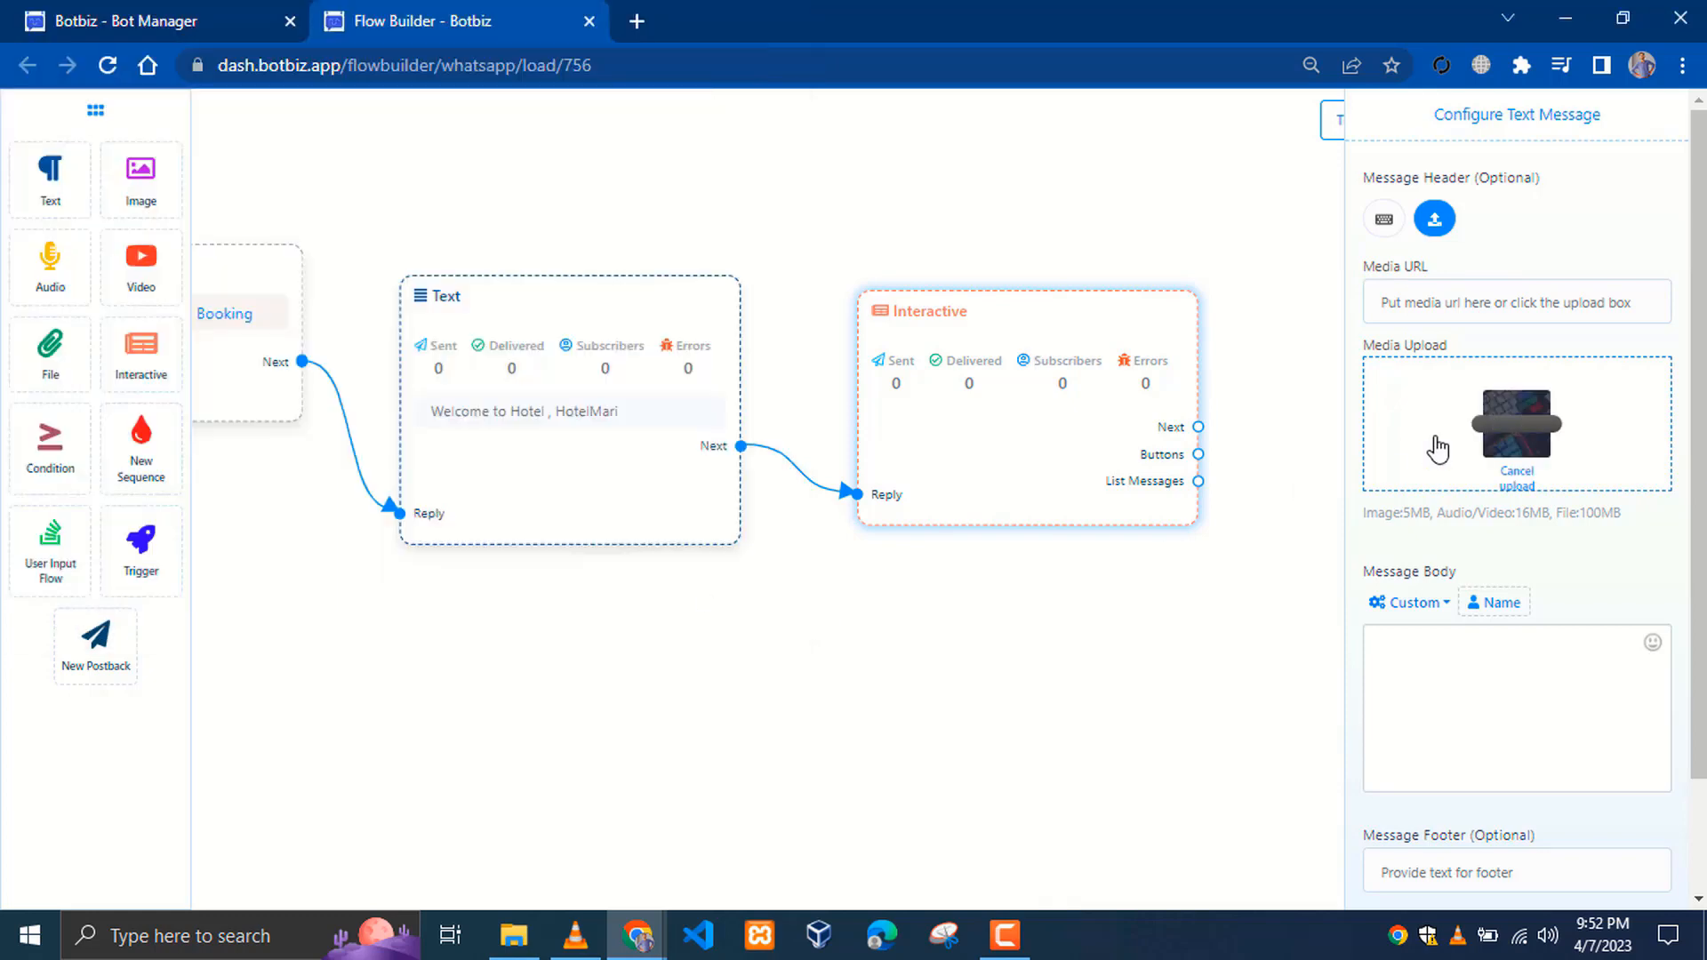
- Set the Interactive message body to "We offer various types of rooms and packages. please let us know what are you looking for."
click(1465, 662)
text(We offer various types of rooms and packages. please let us know what are you looking for.)
scroll(1465, 662, down, 2)
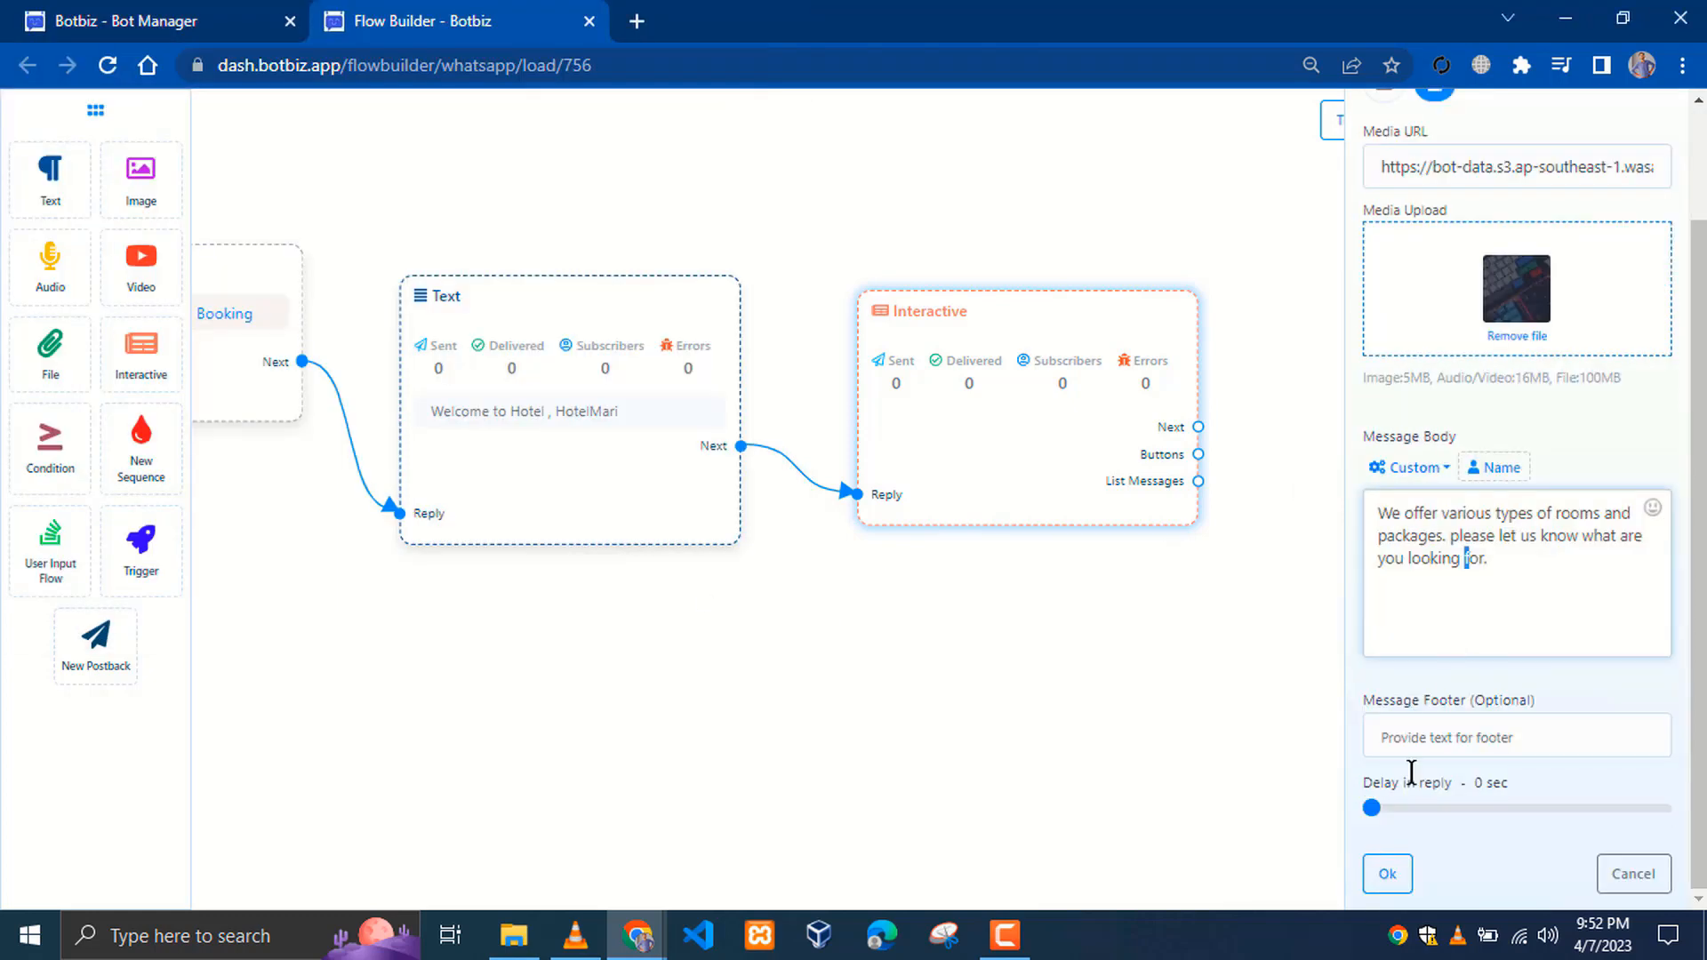
click(1387, 873)
- Add two Inline Button nodes from the Interactive node's Buttons output and arrange them one above the other
drag(1462, 704, 1108, 628)
scroll(1108, 628, down, 4)
scroll(1007, 639, up, 2)
scroll(1011, 648, up, 3)
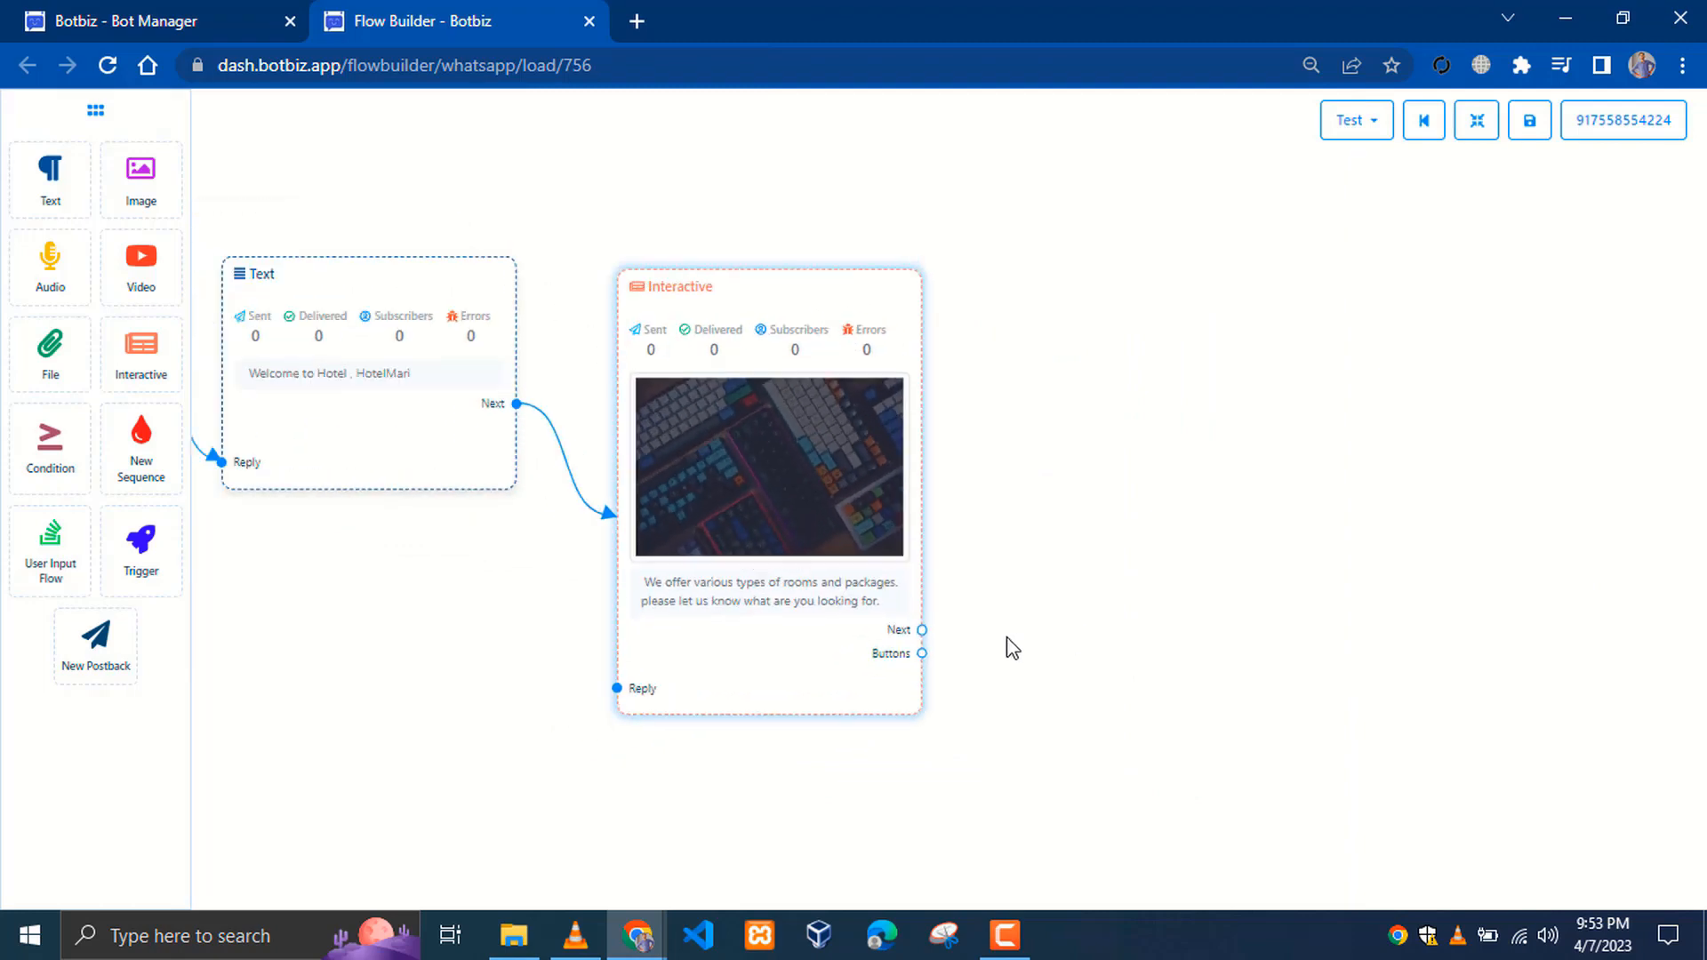
drag(1003, 629, 873, 610)
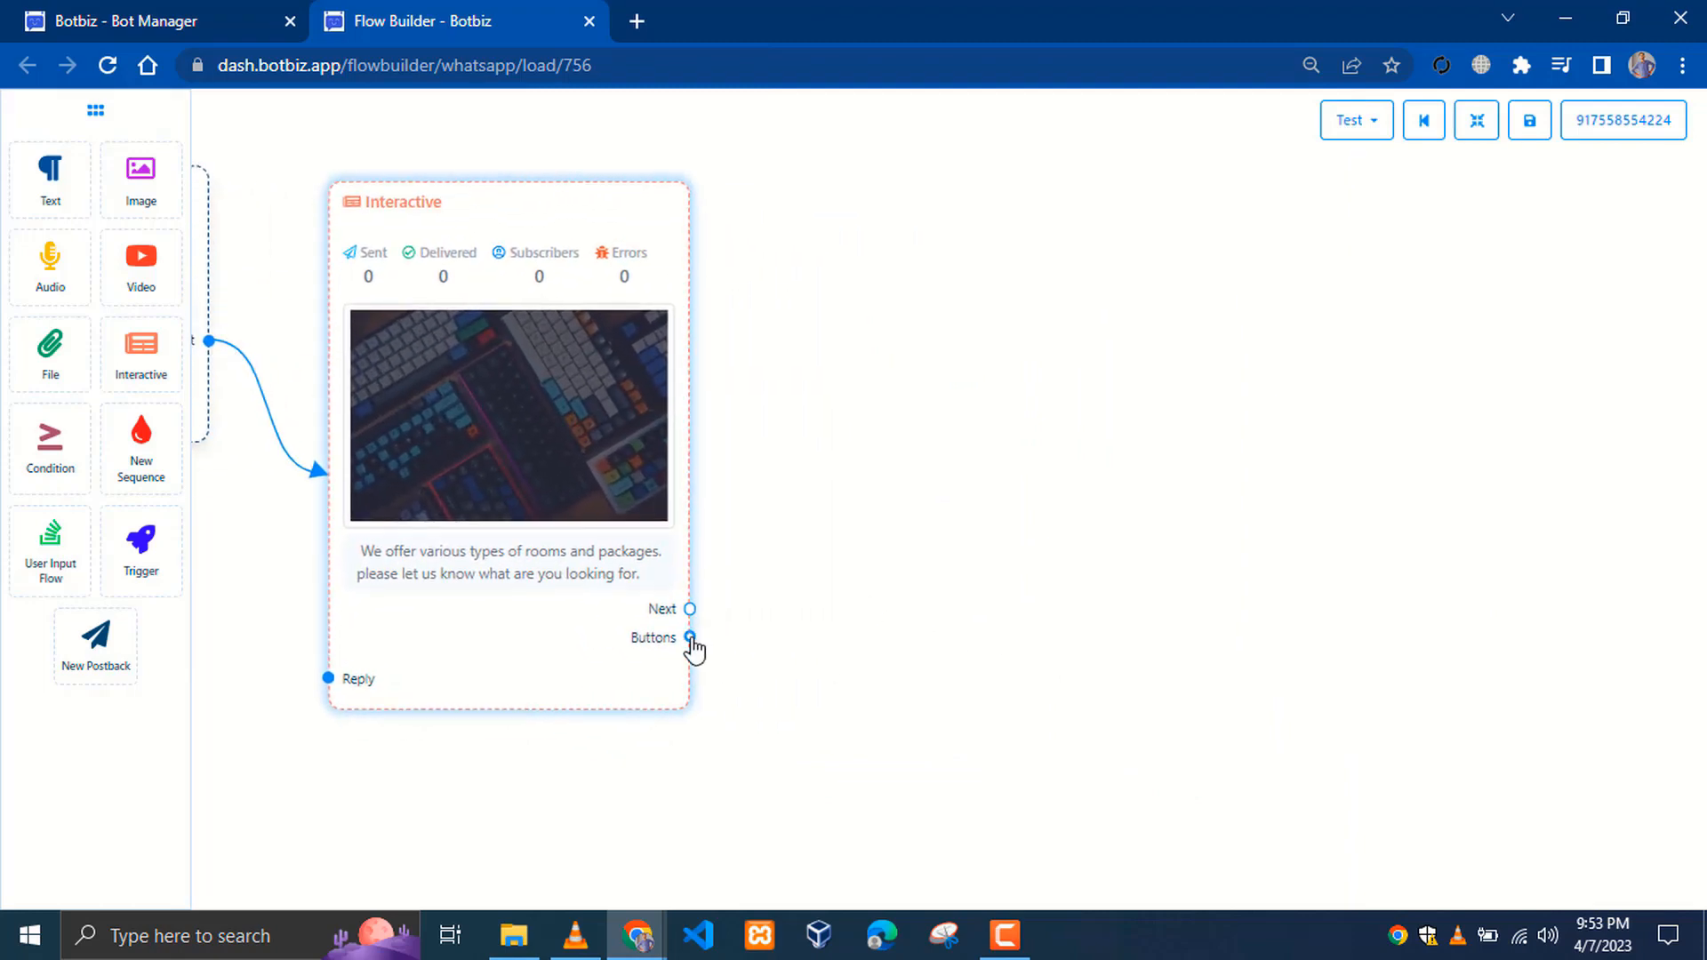
drag(690, 638, 873, 389)
drag(967, 565, 928, 338)
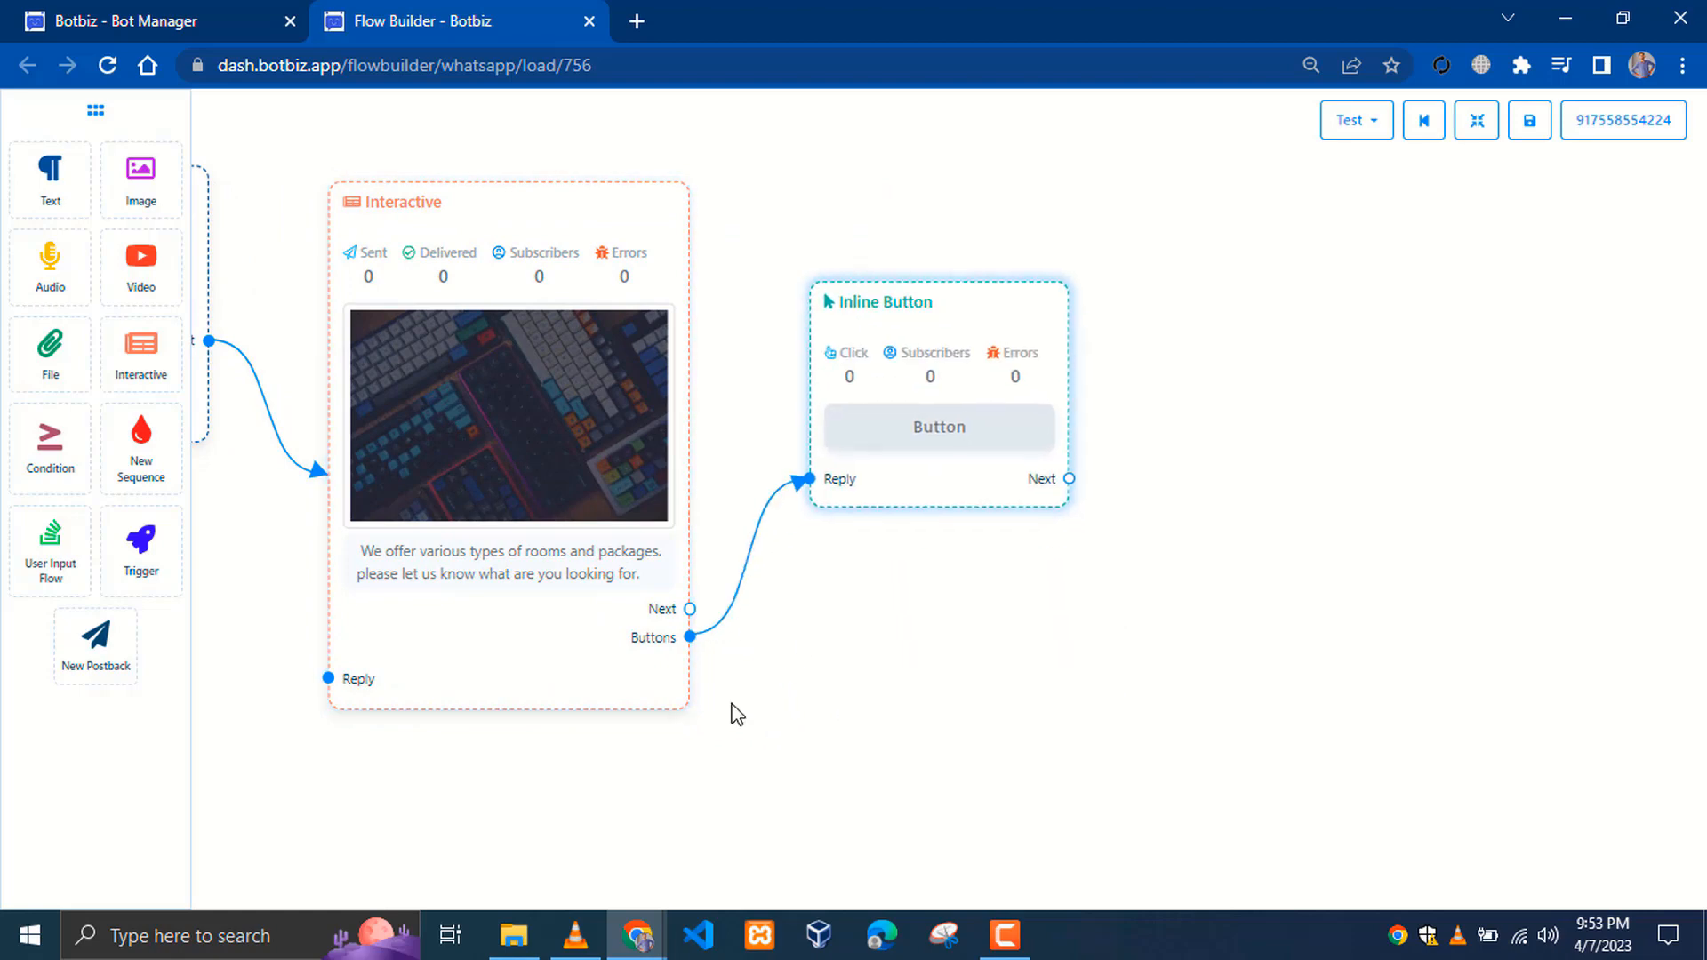
drag(690, 638, 869, 755)
drag(942, 380, 914, 323)
drag(994, 775, 921, 545)
- Configure the upper Inline Button with the text "Single Room" and the button type New postback
double_click(944, 327)
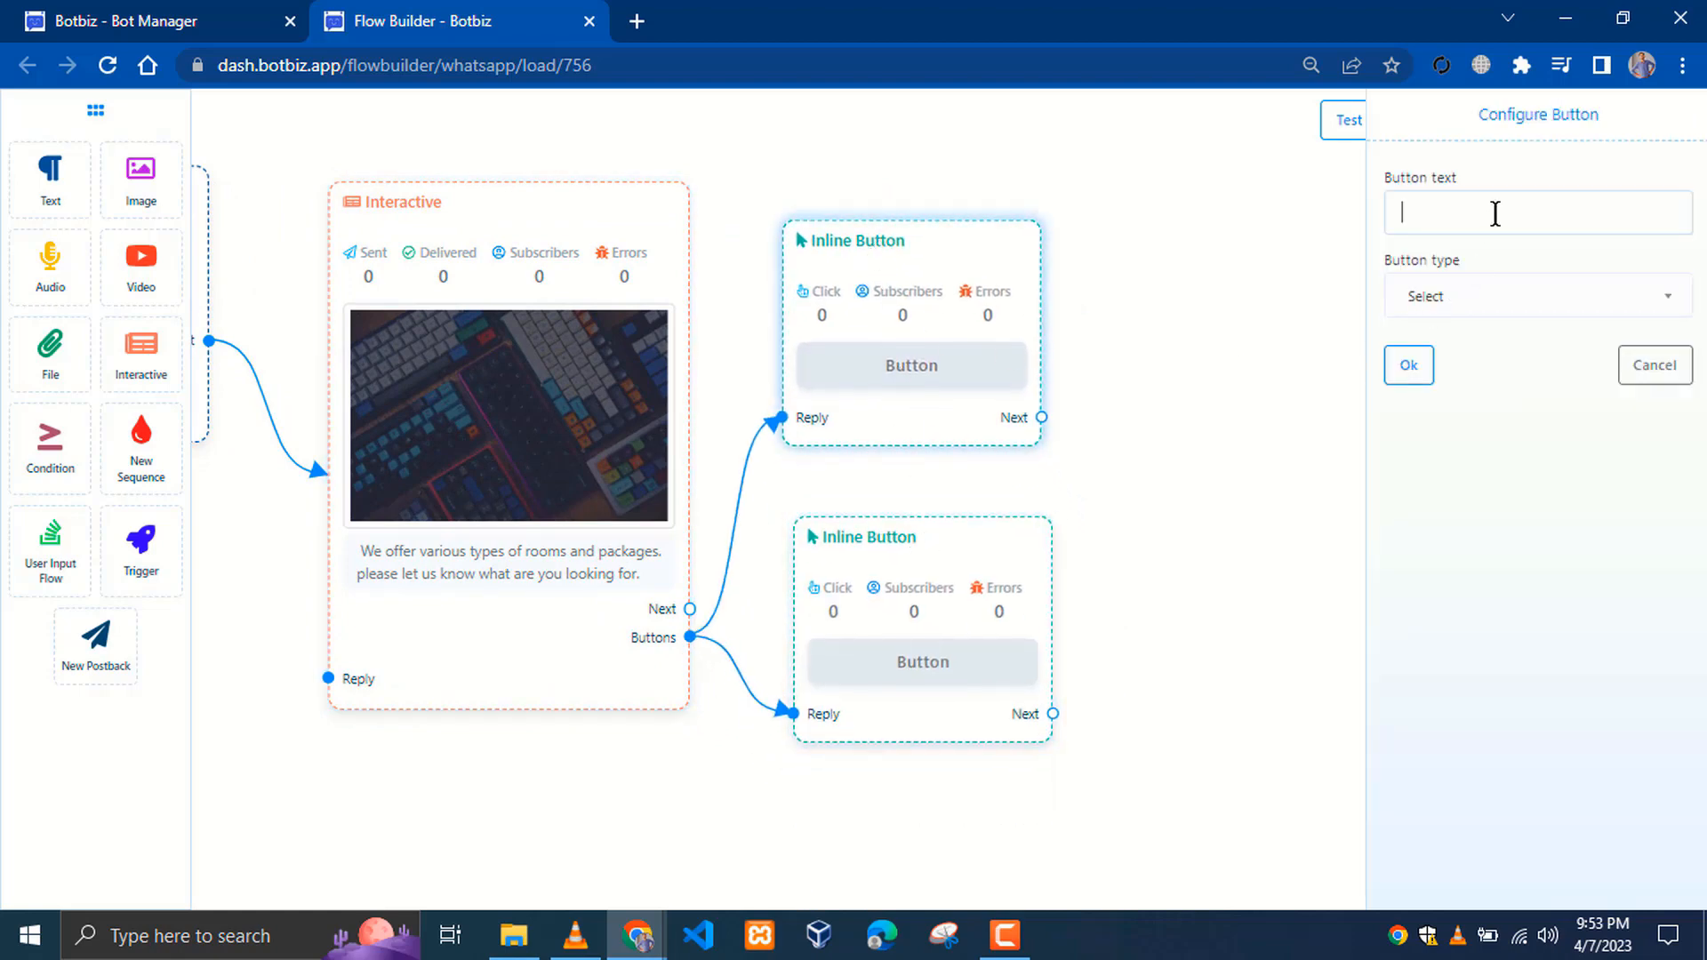
text(Single Room)
click(1472, 301)
click(1452, 448)
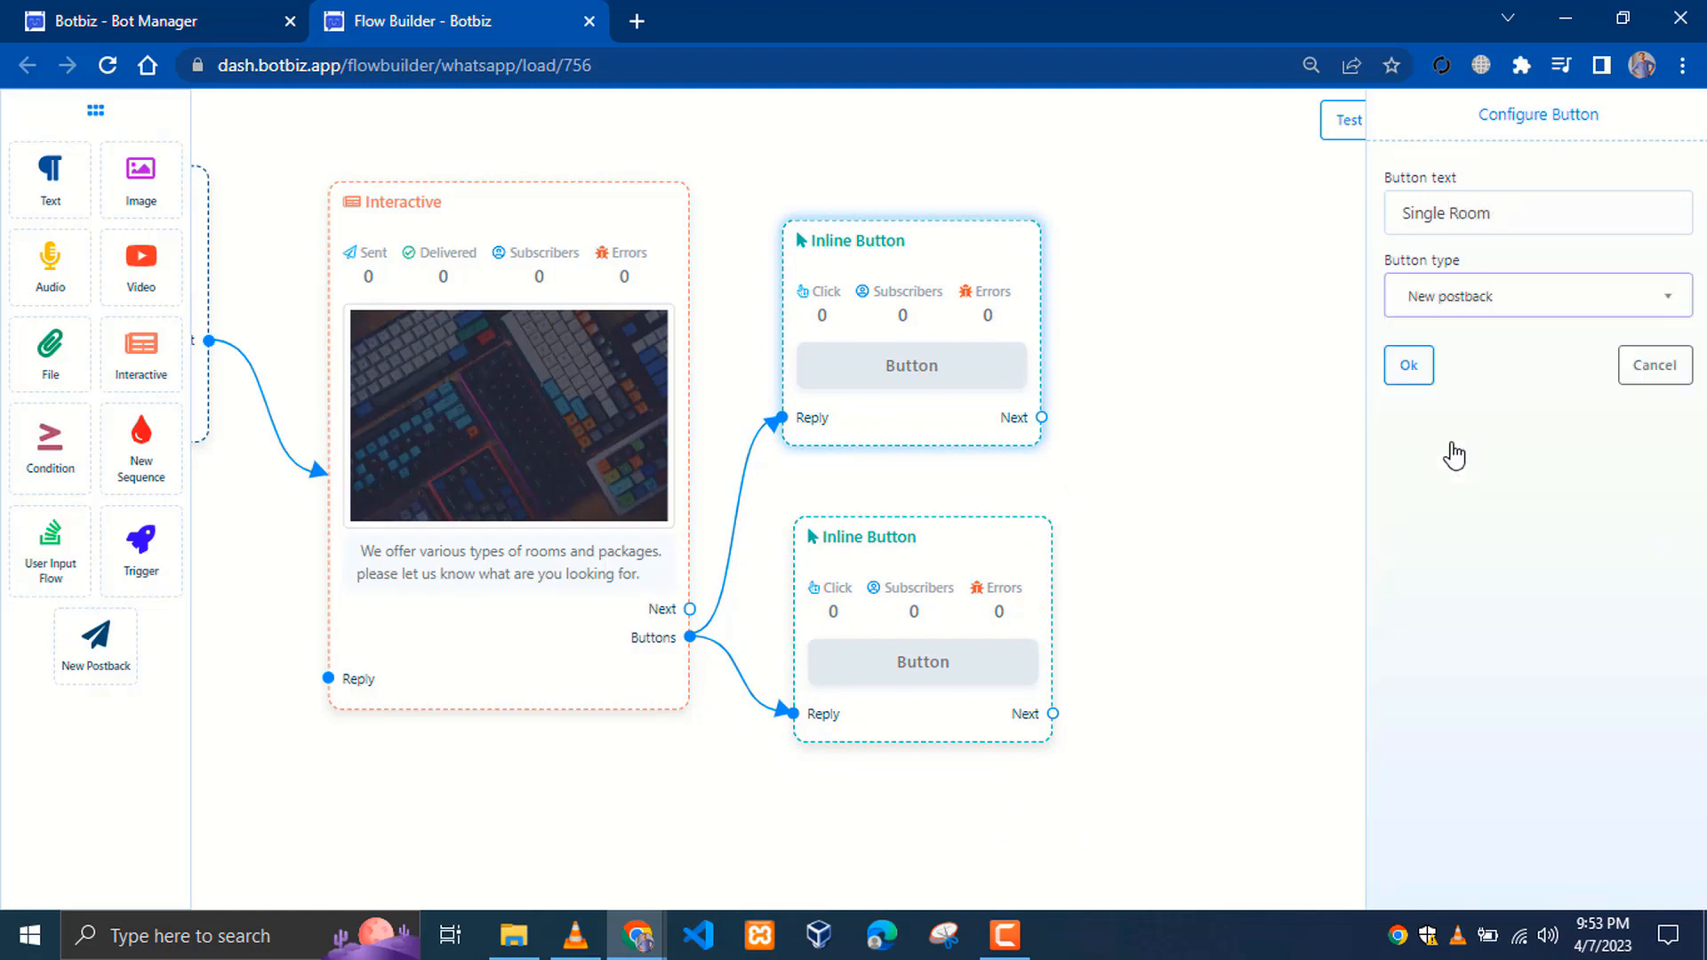
click(1416, 378)
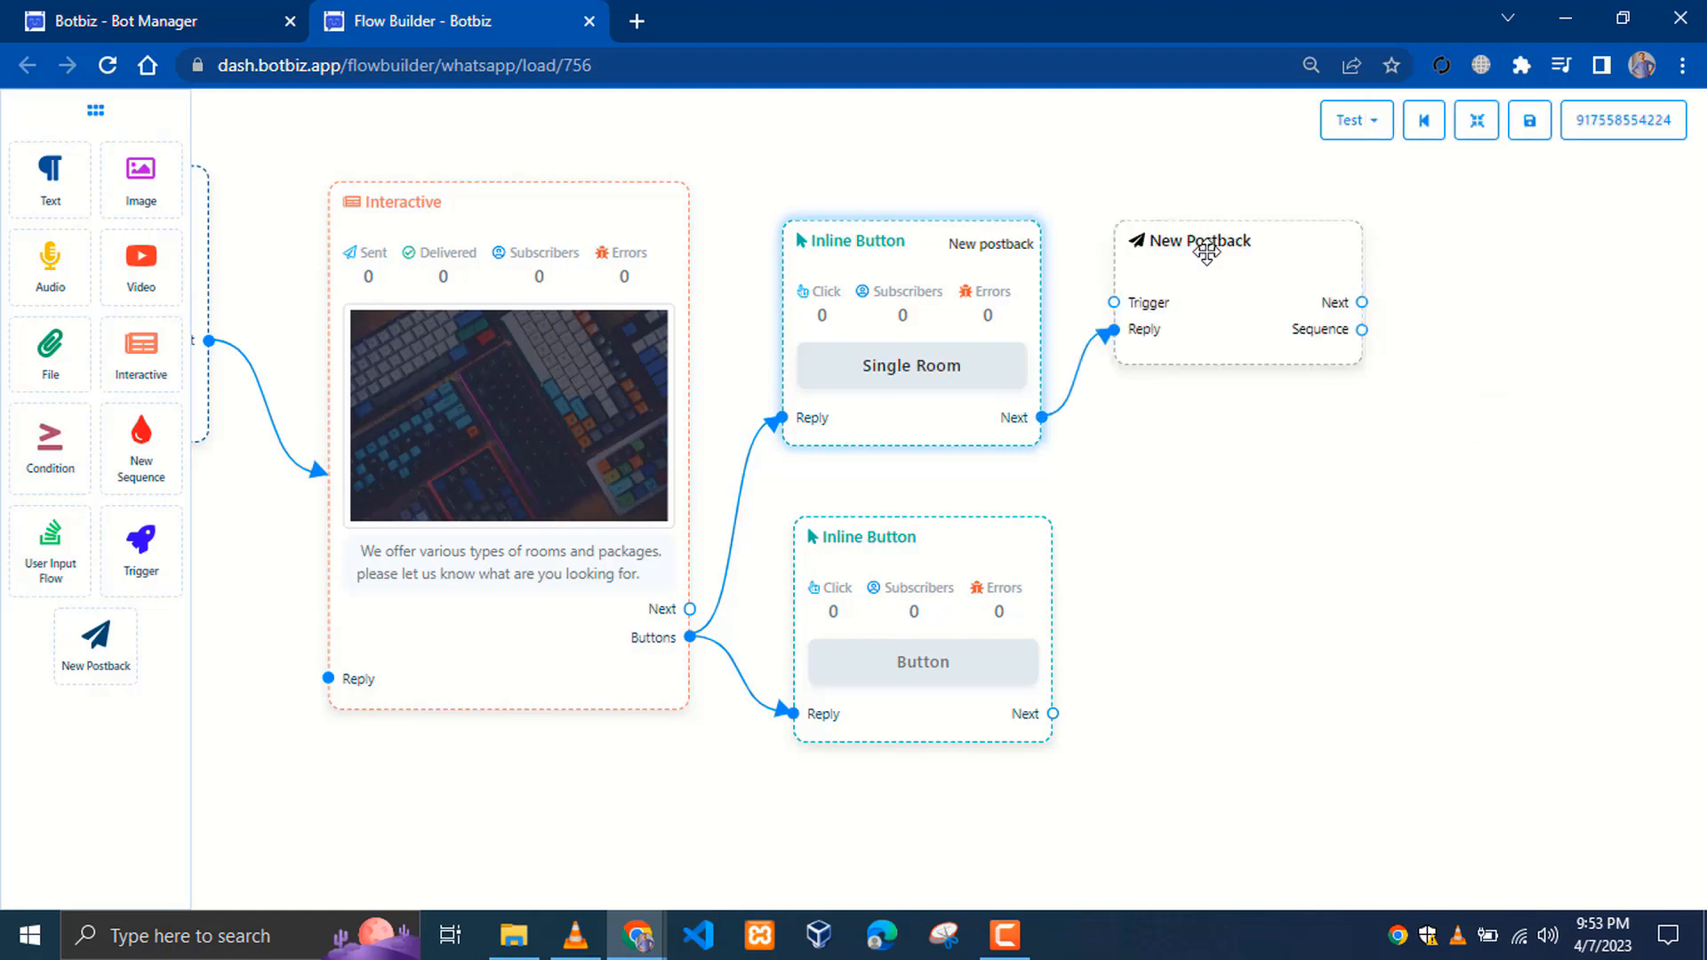
- Set the New Postback node's title to "Single Room"
double_click(1244, 267)
text(Single Room)
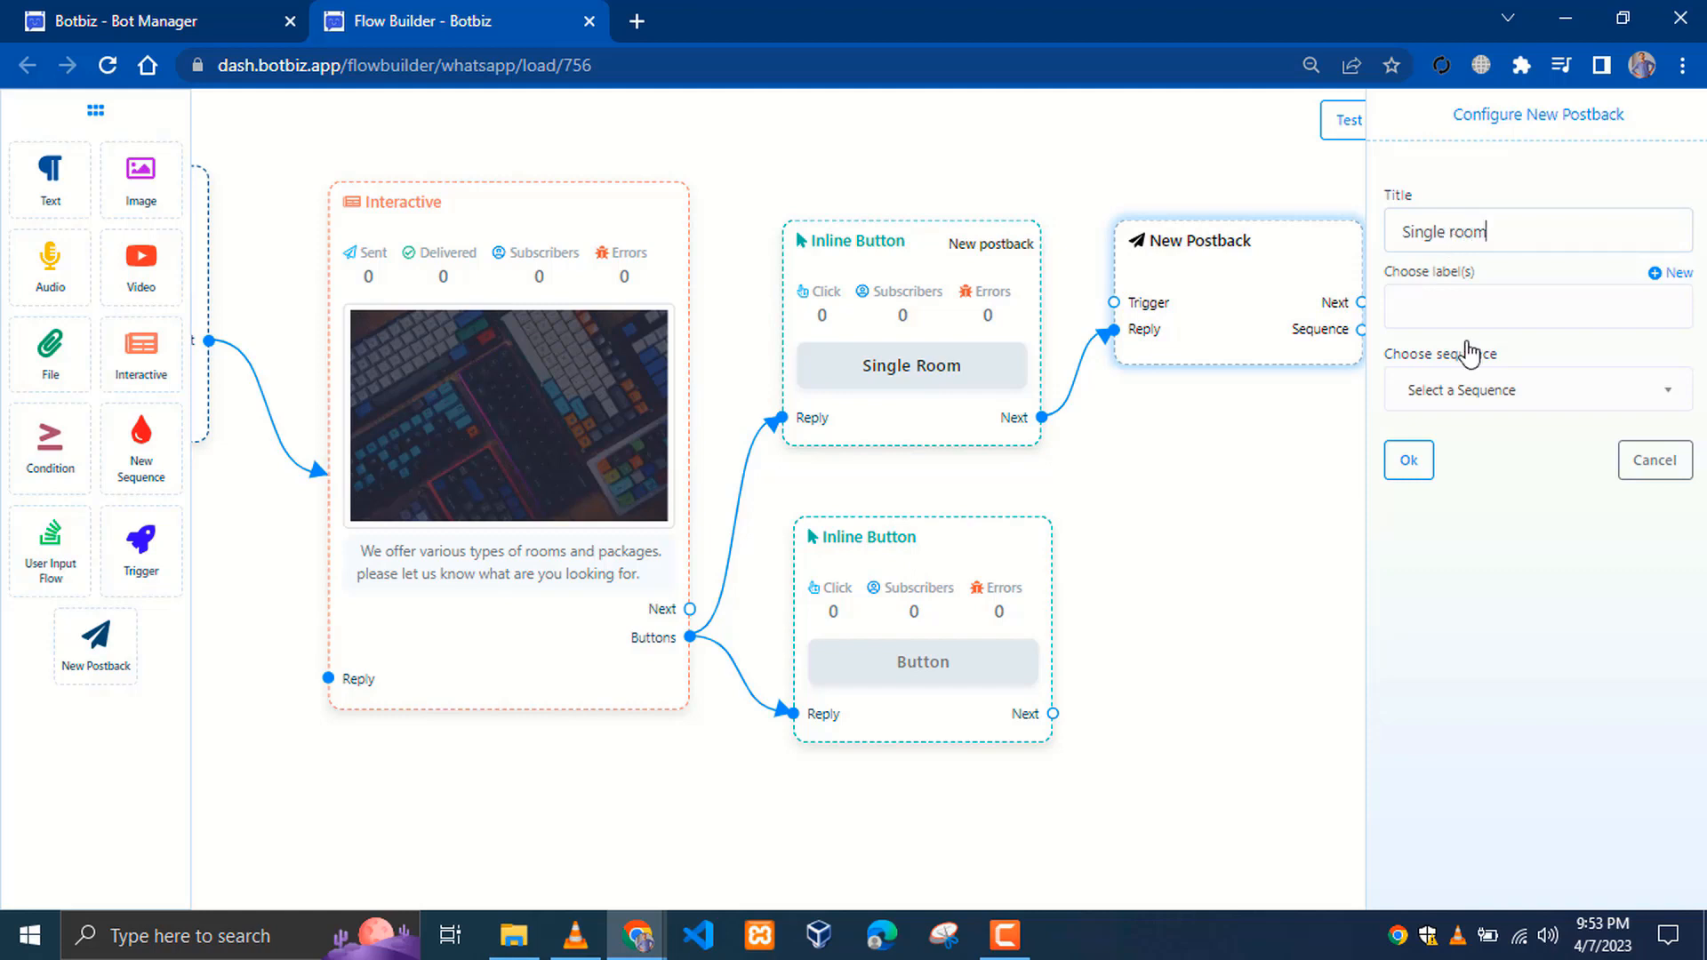
click(1469, 394)
click(1409, 460)
- Add a Text node from the Single Room postback's Next output and place it beside the postback
drag(1459, 538, 972, 545)
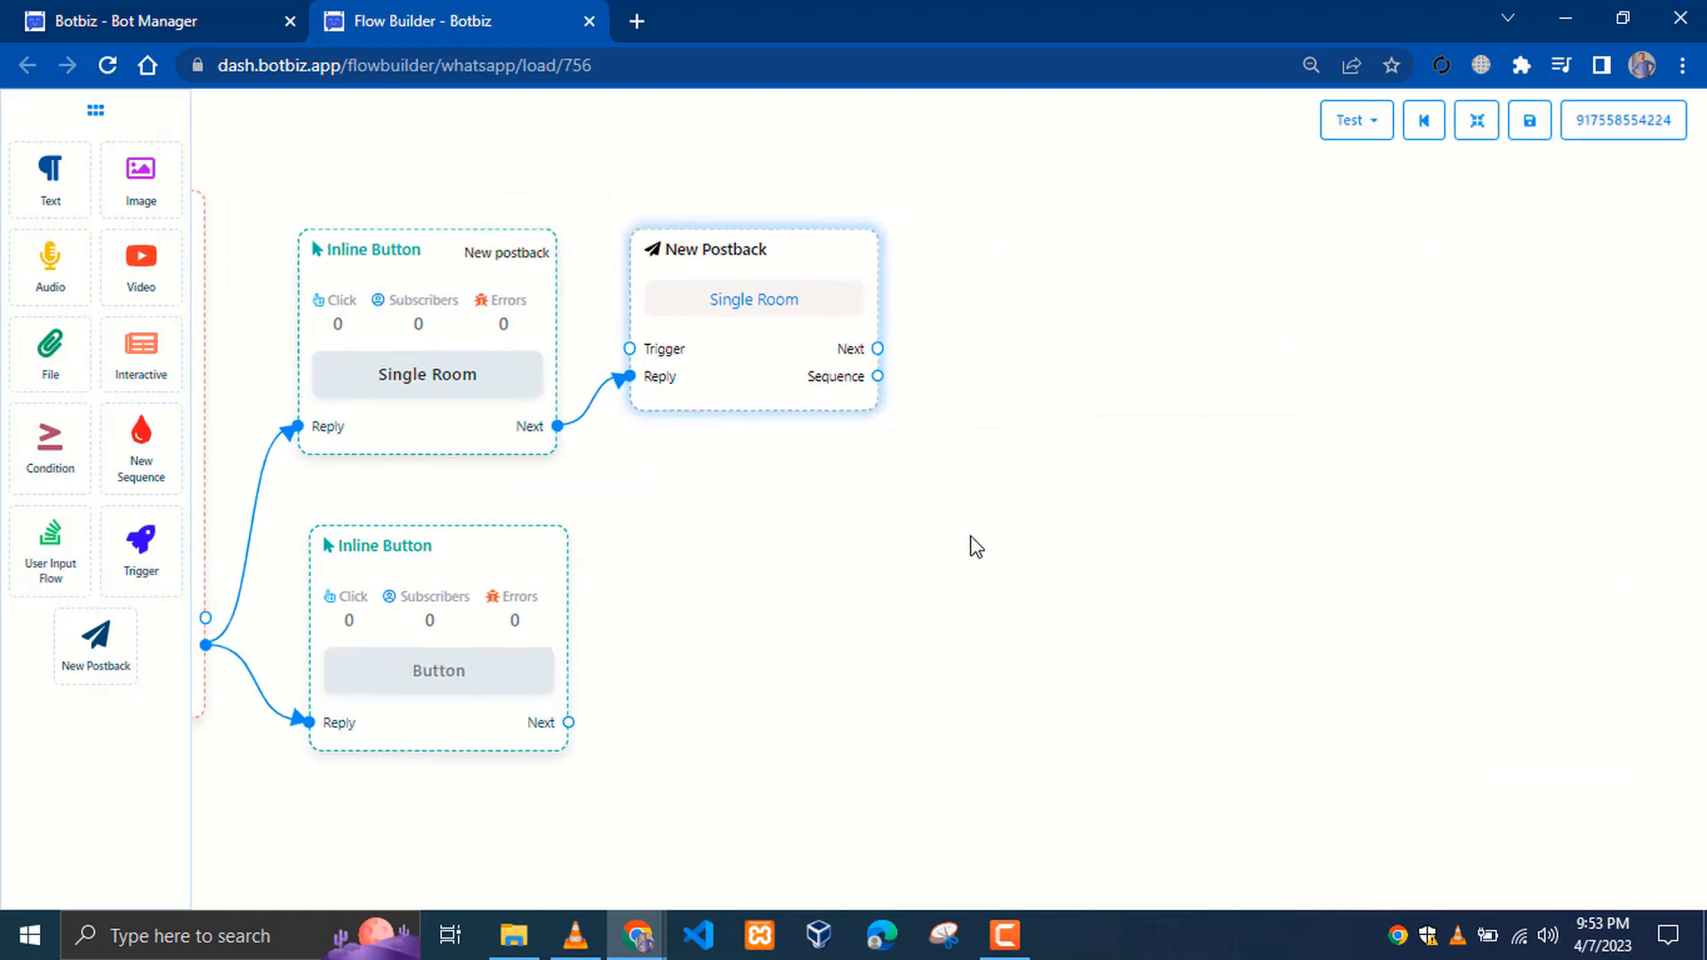
drag(879, 351, 1190, 442)
click(1254, 480)
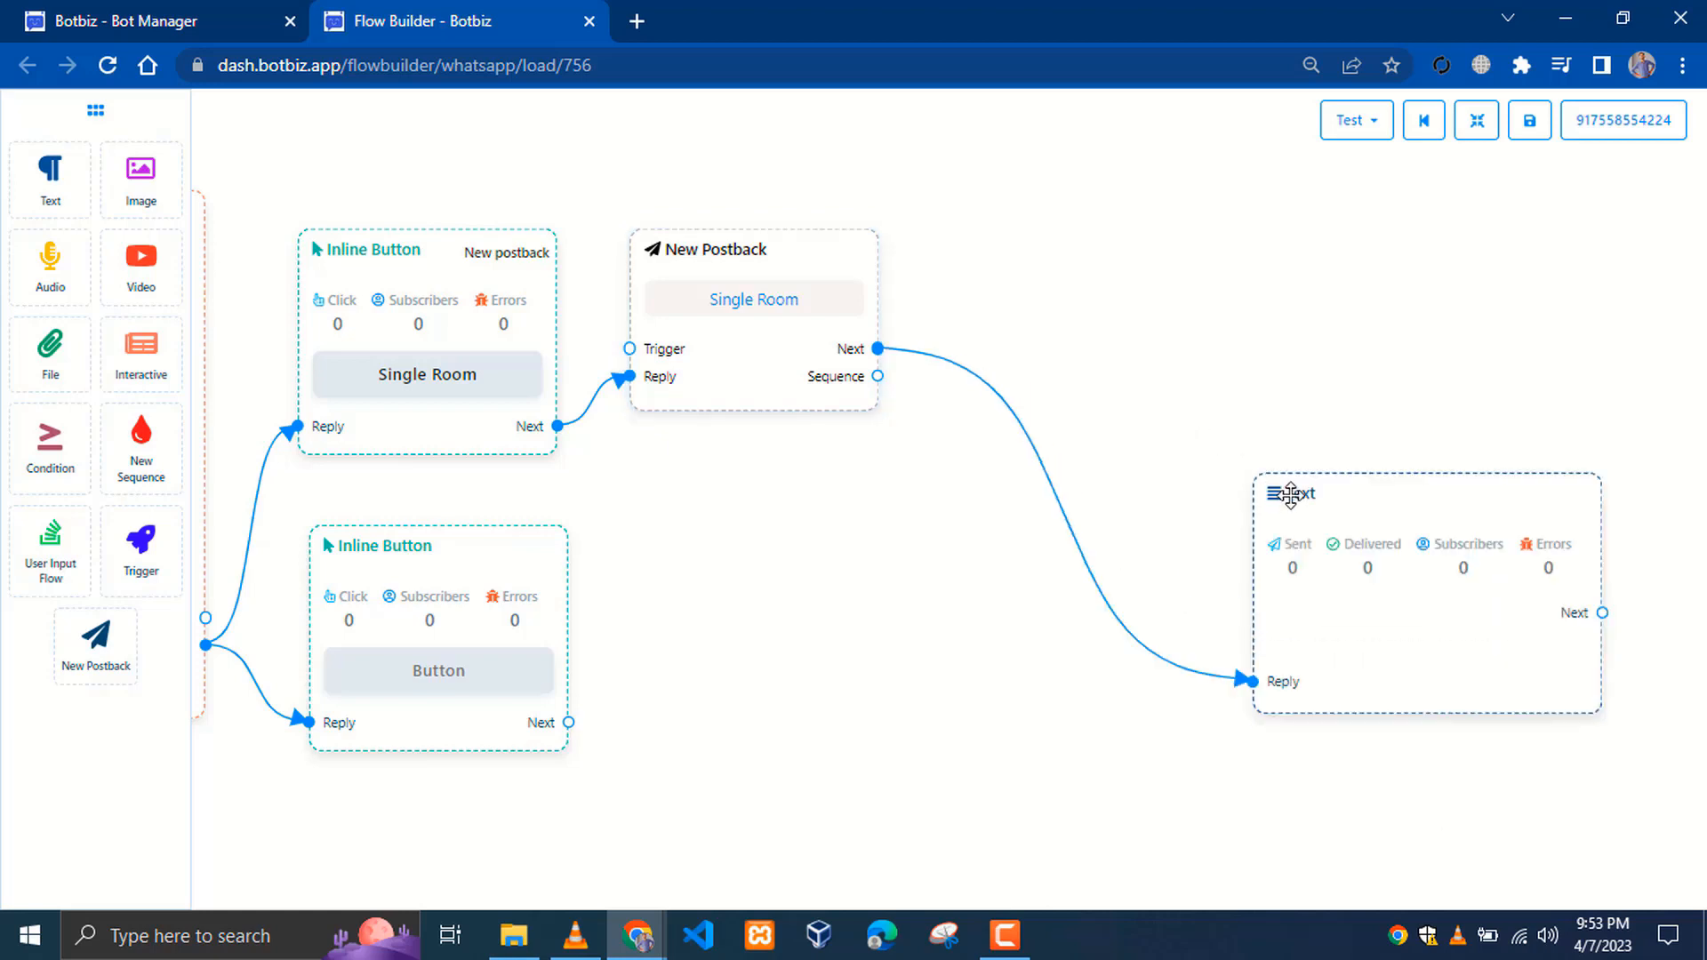
drag(1286, 489, 1014, 219)
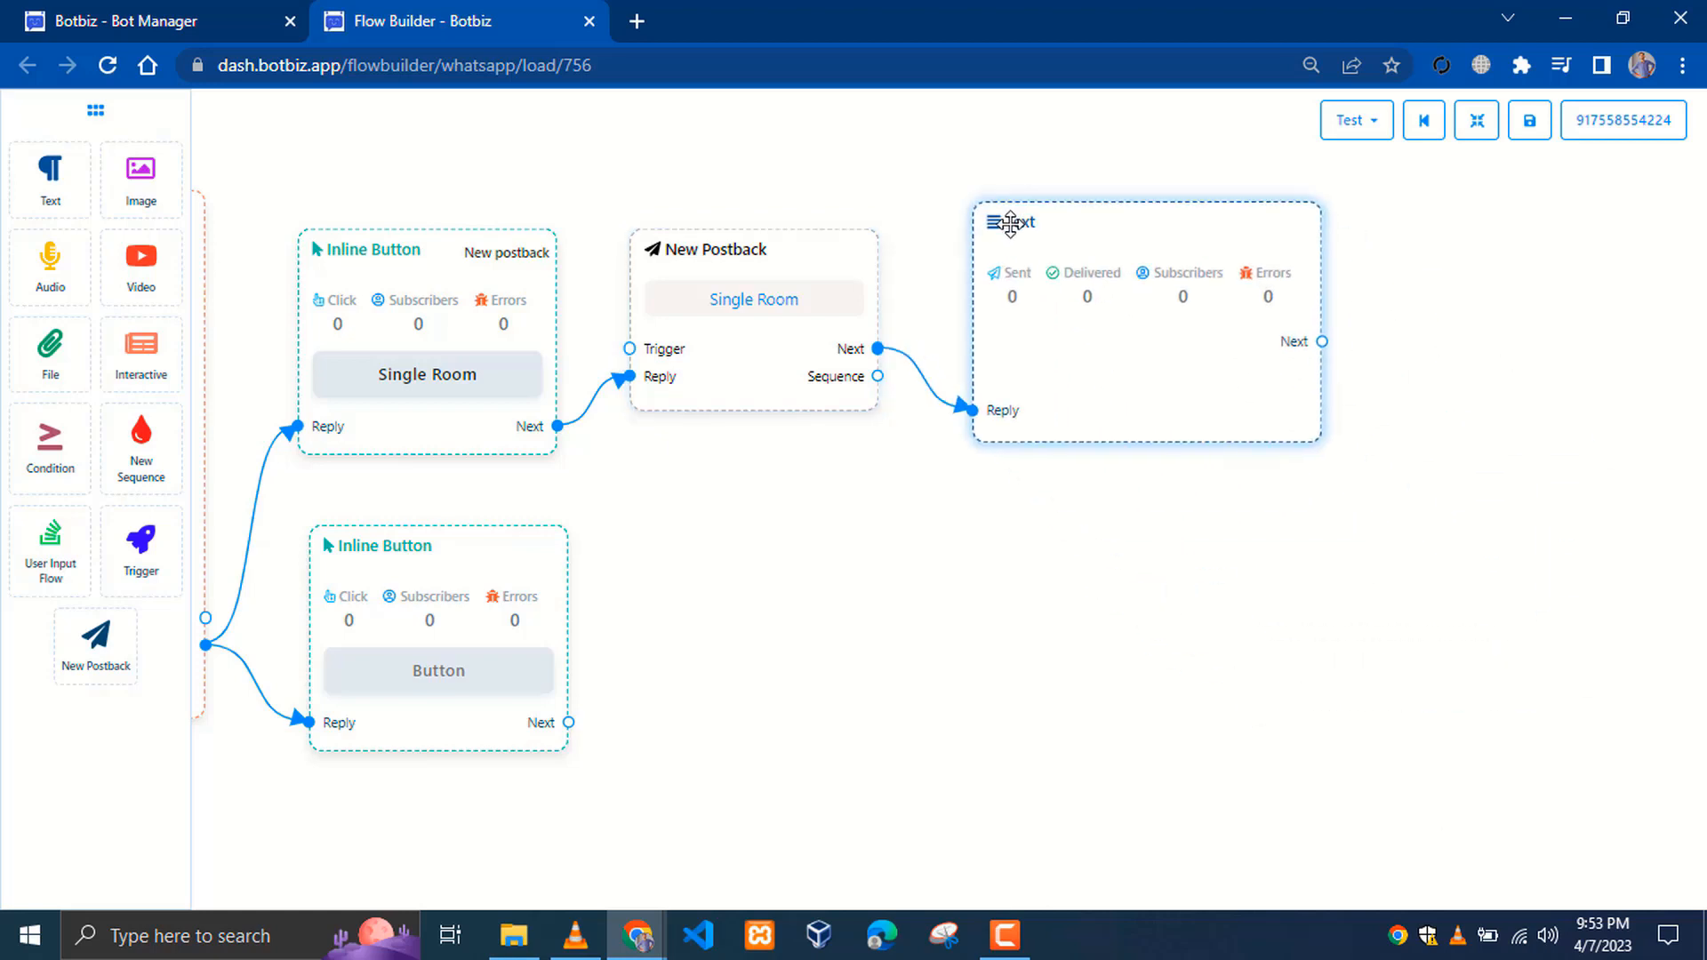
- Write the reply "Thank you for your interest on single rooms, Please leave your phone number we will get back to you" plus "Thanks" after a blank line
double_click(1097, 252)
click(1551, 318)
text(Thank you for your interest on single rooms, Please leave your phone number we will get back to you)
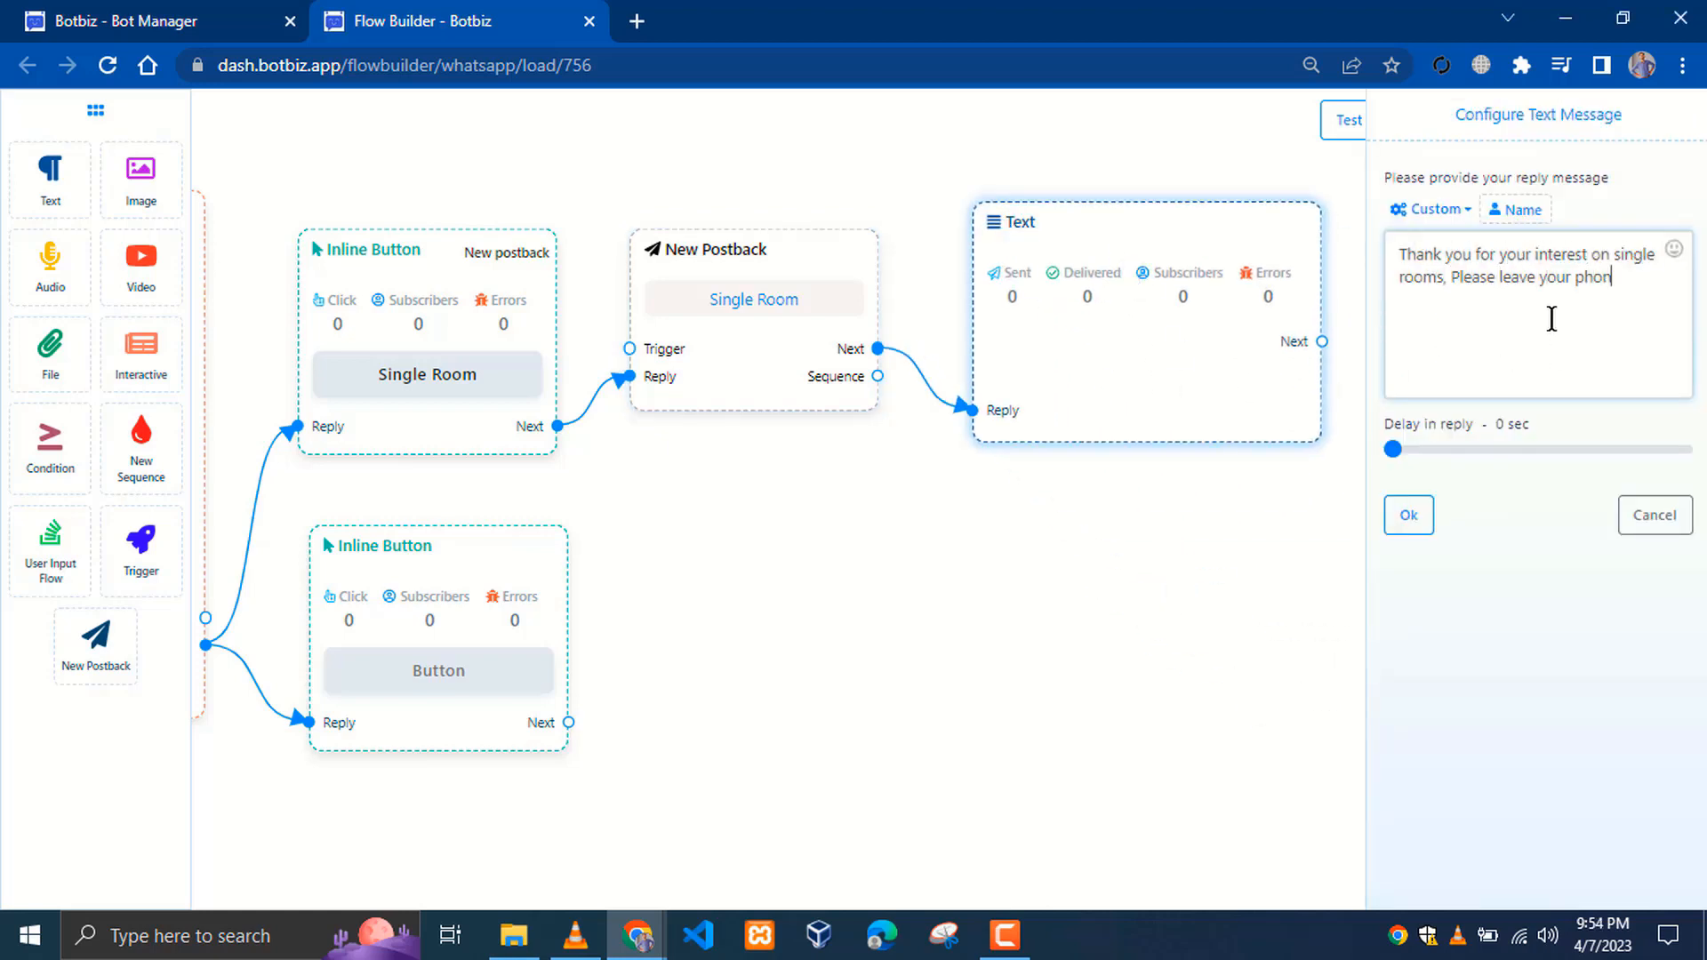
key(Return)
key(Return)
text(Thanks)
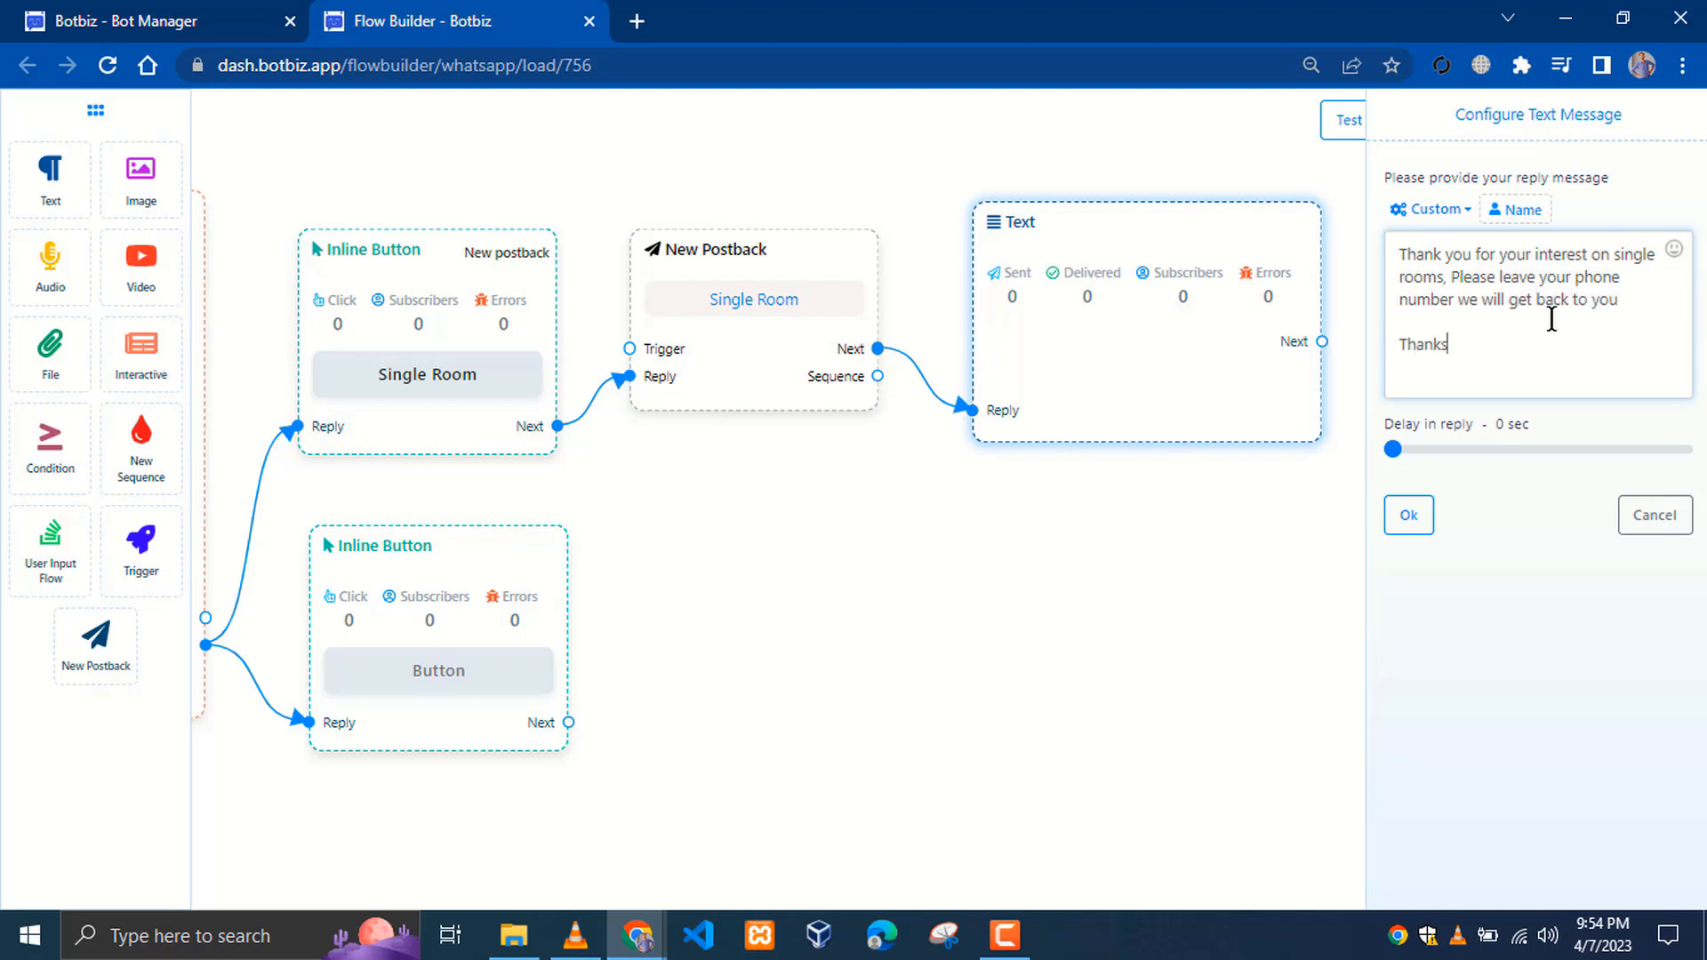
click(1410, 515)
drag(1128, 275, 1079, 249)
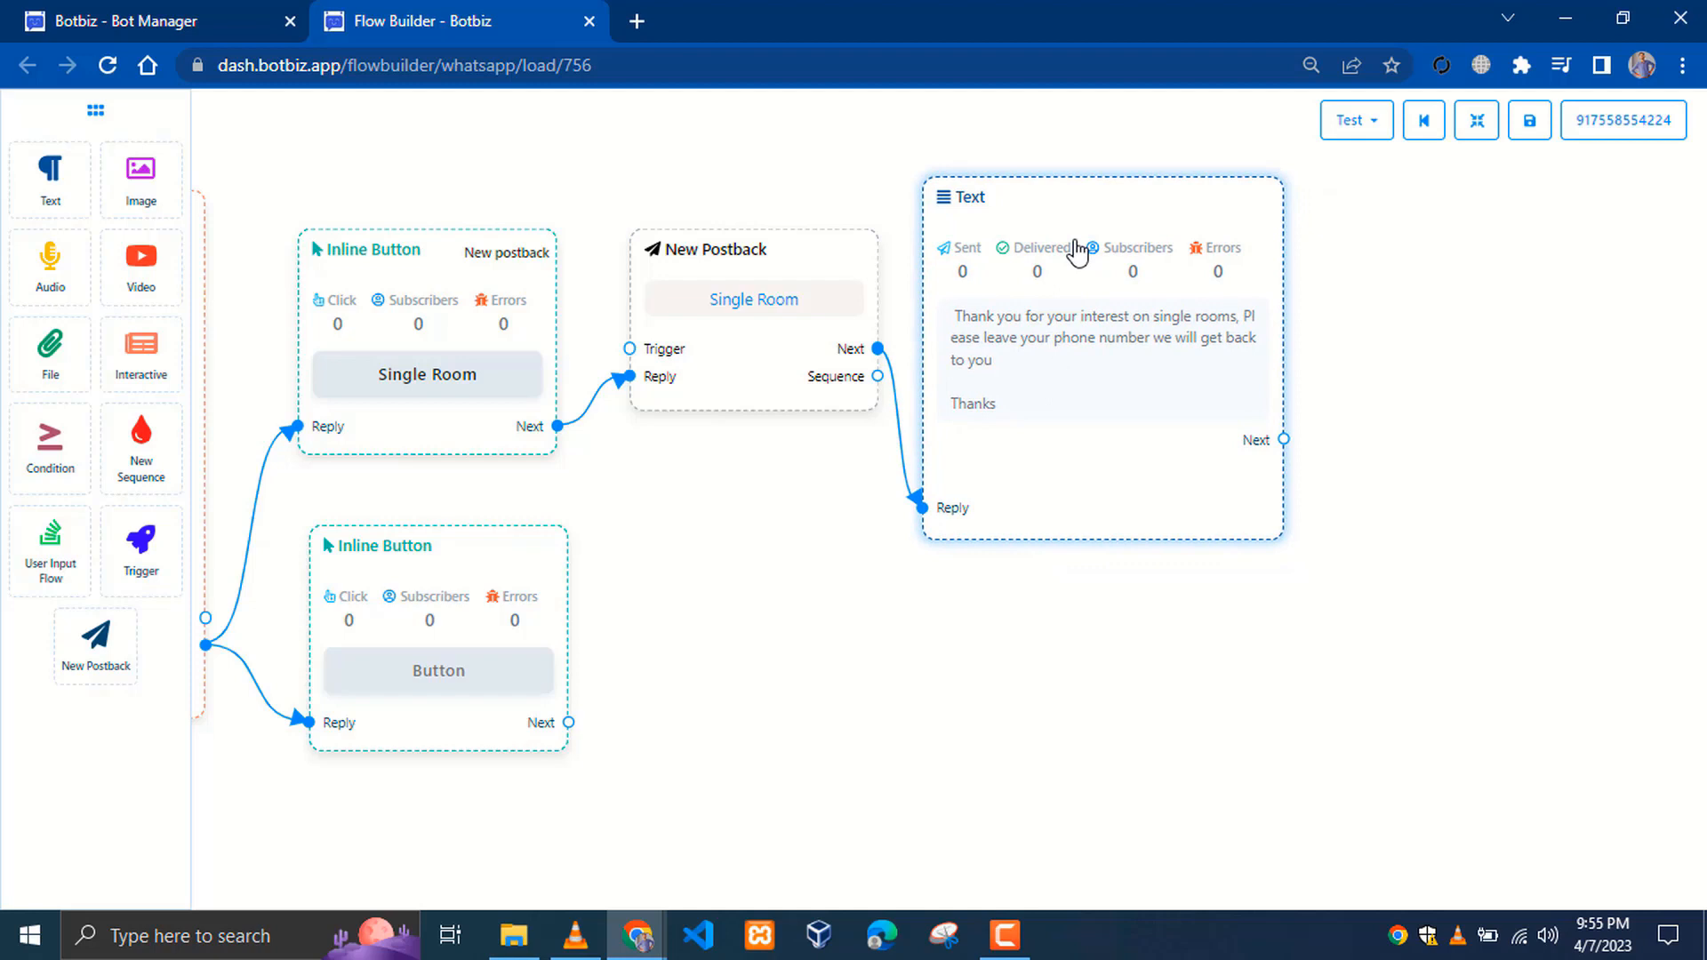
- Configure the lower Inline Button with the text "Double Room" and the button type New postback
double_click(432, 585)
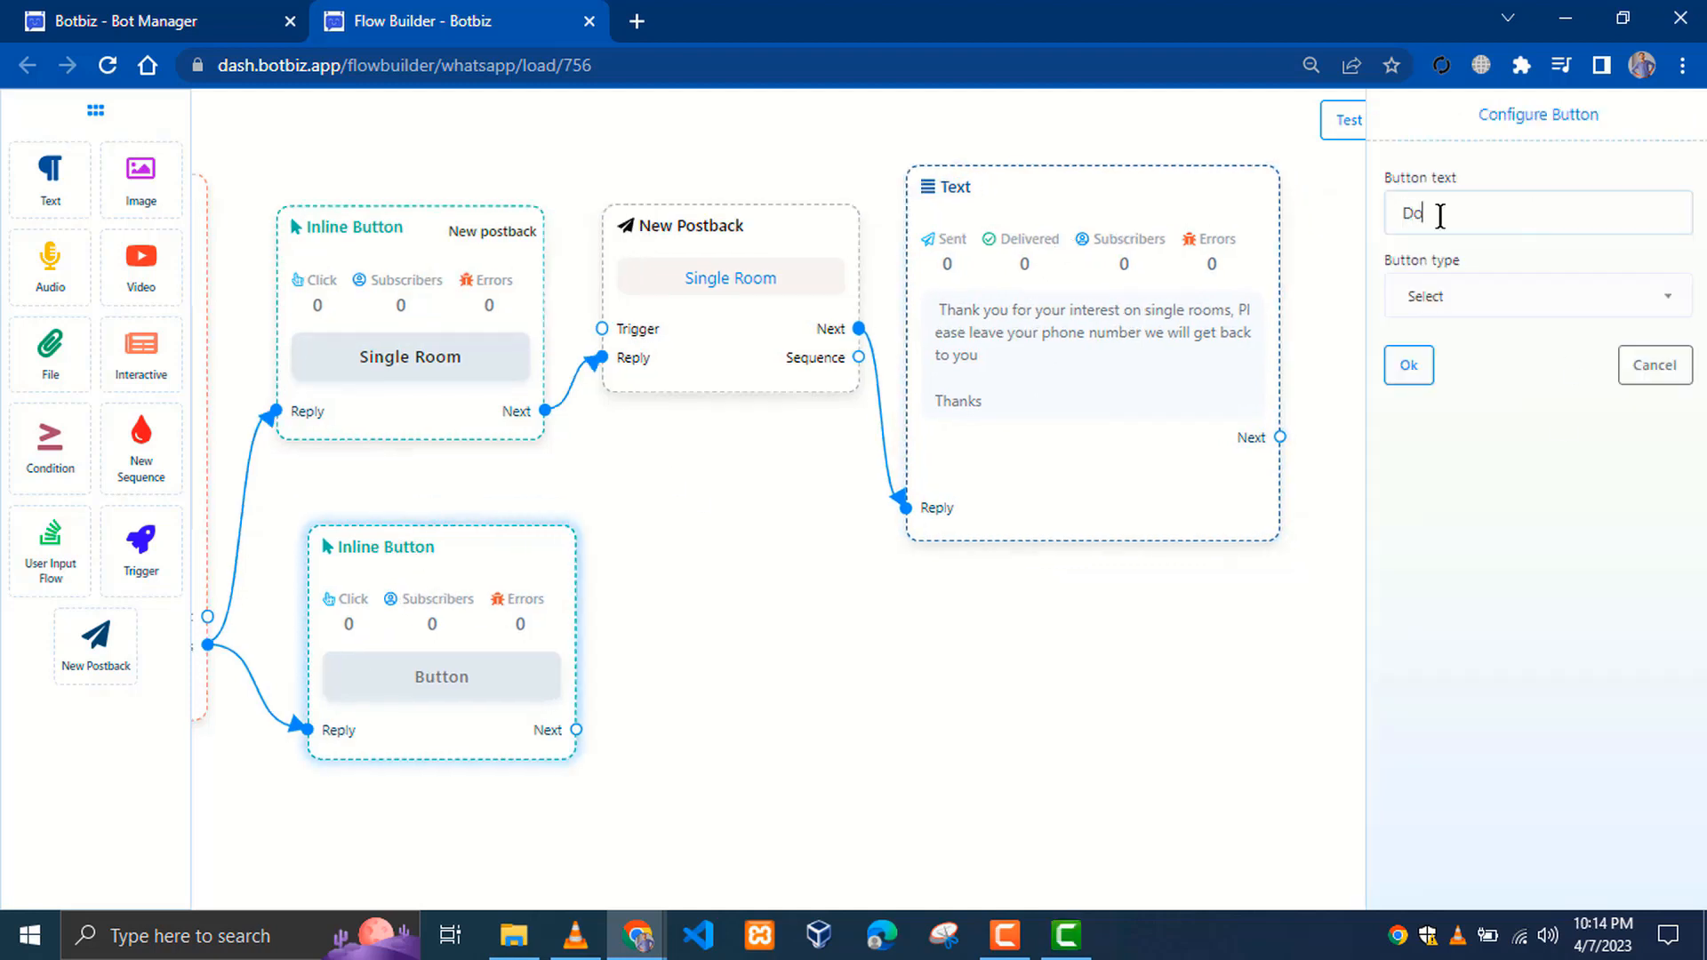
text(ble Room)
click(1476, 299)
click(1467, 447)
click(1410, 381)
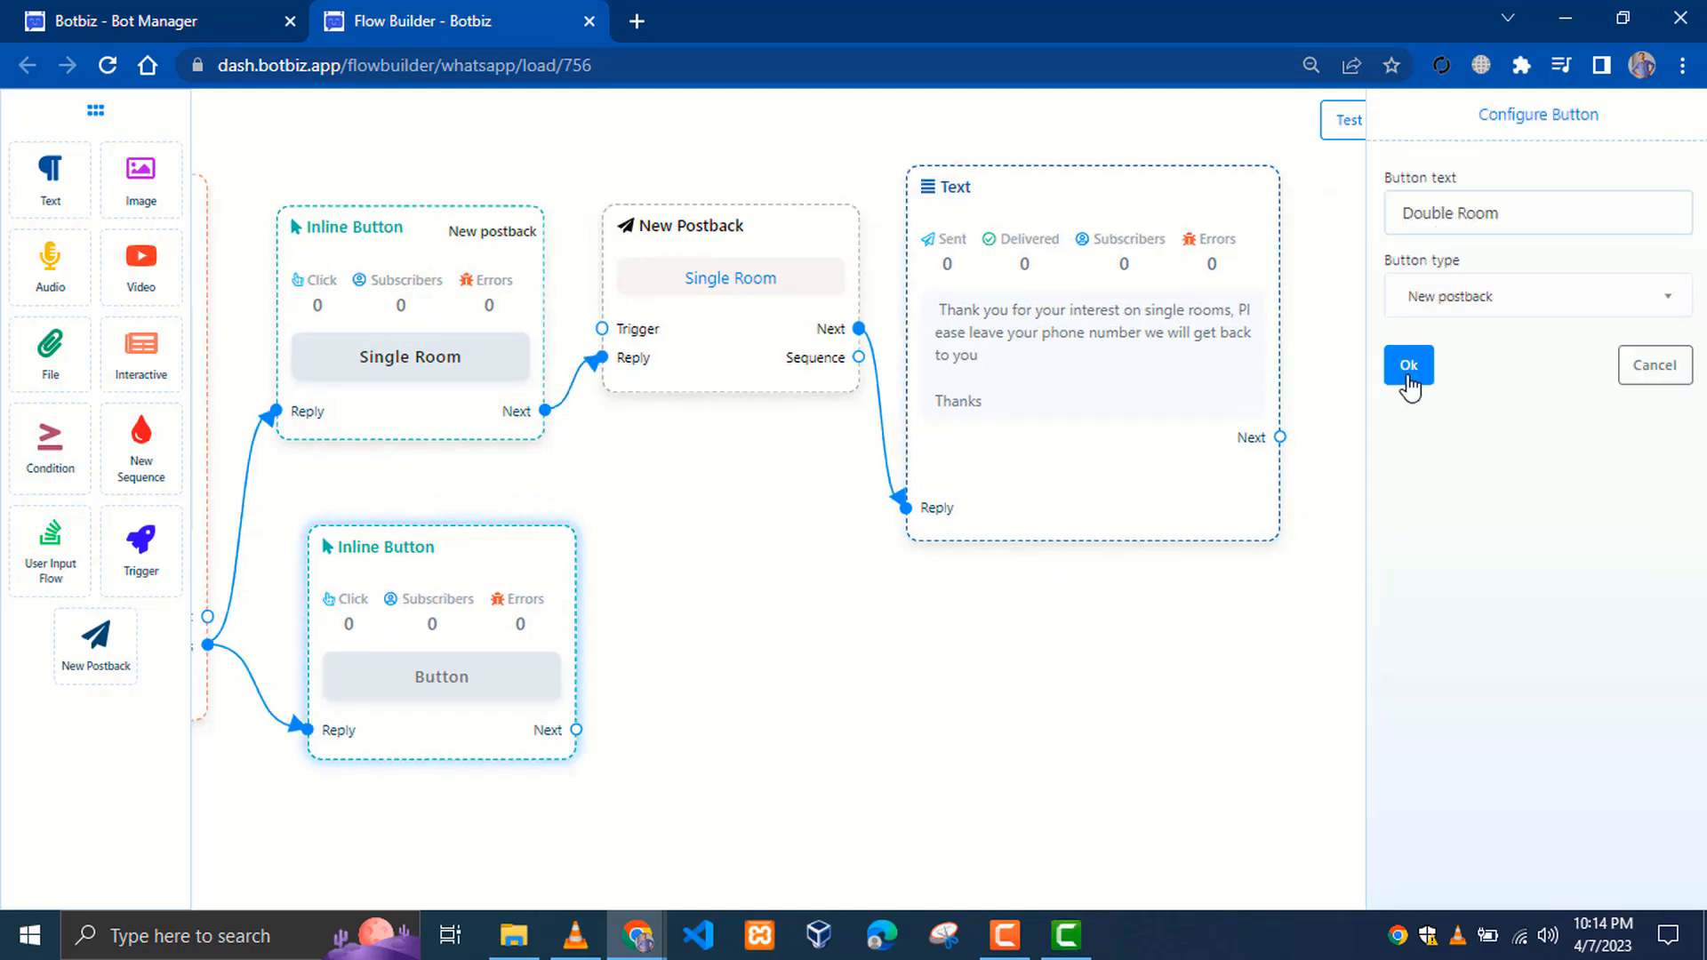
- Place the new postback beside the Double Room button and set its title to "Double Room"
drag(800, 559, 763, 576)
double_click(763, 583)
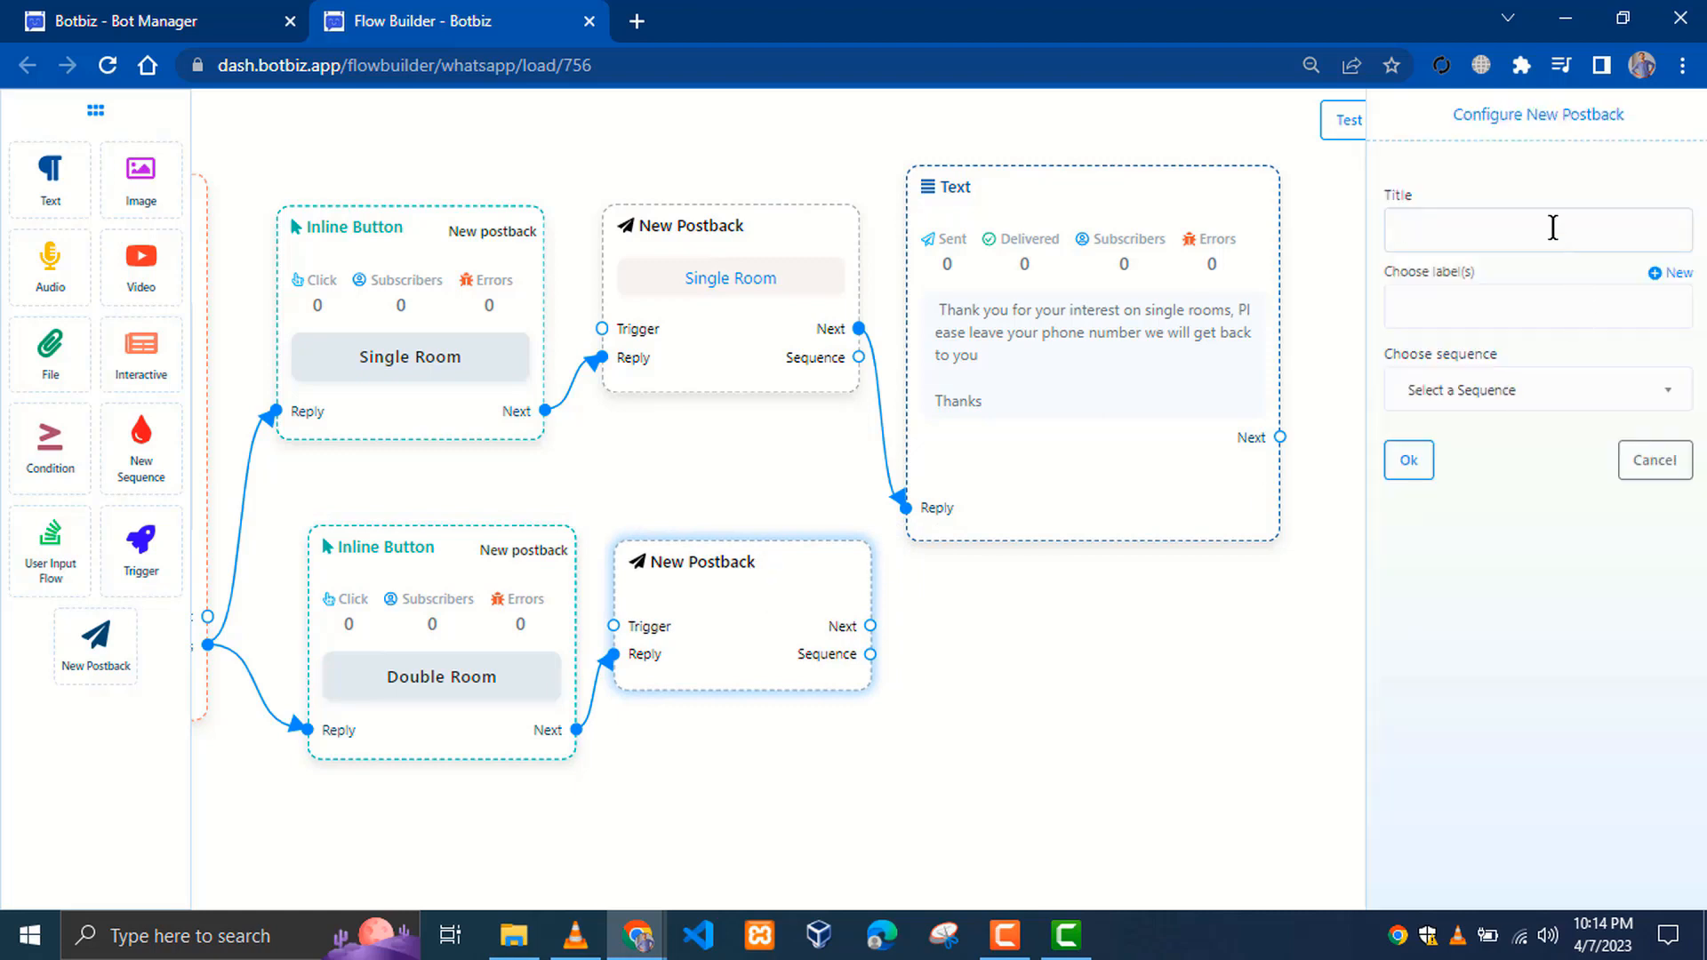
click(1553, 228)
text(Double Room)
click(1409, 459)
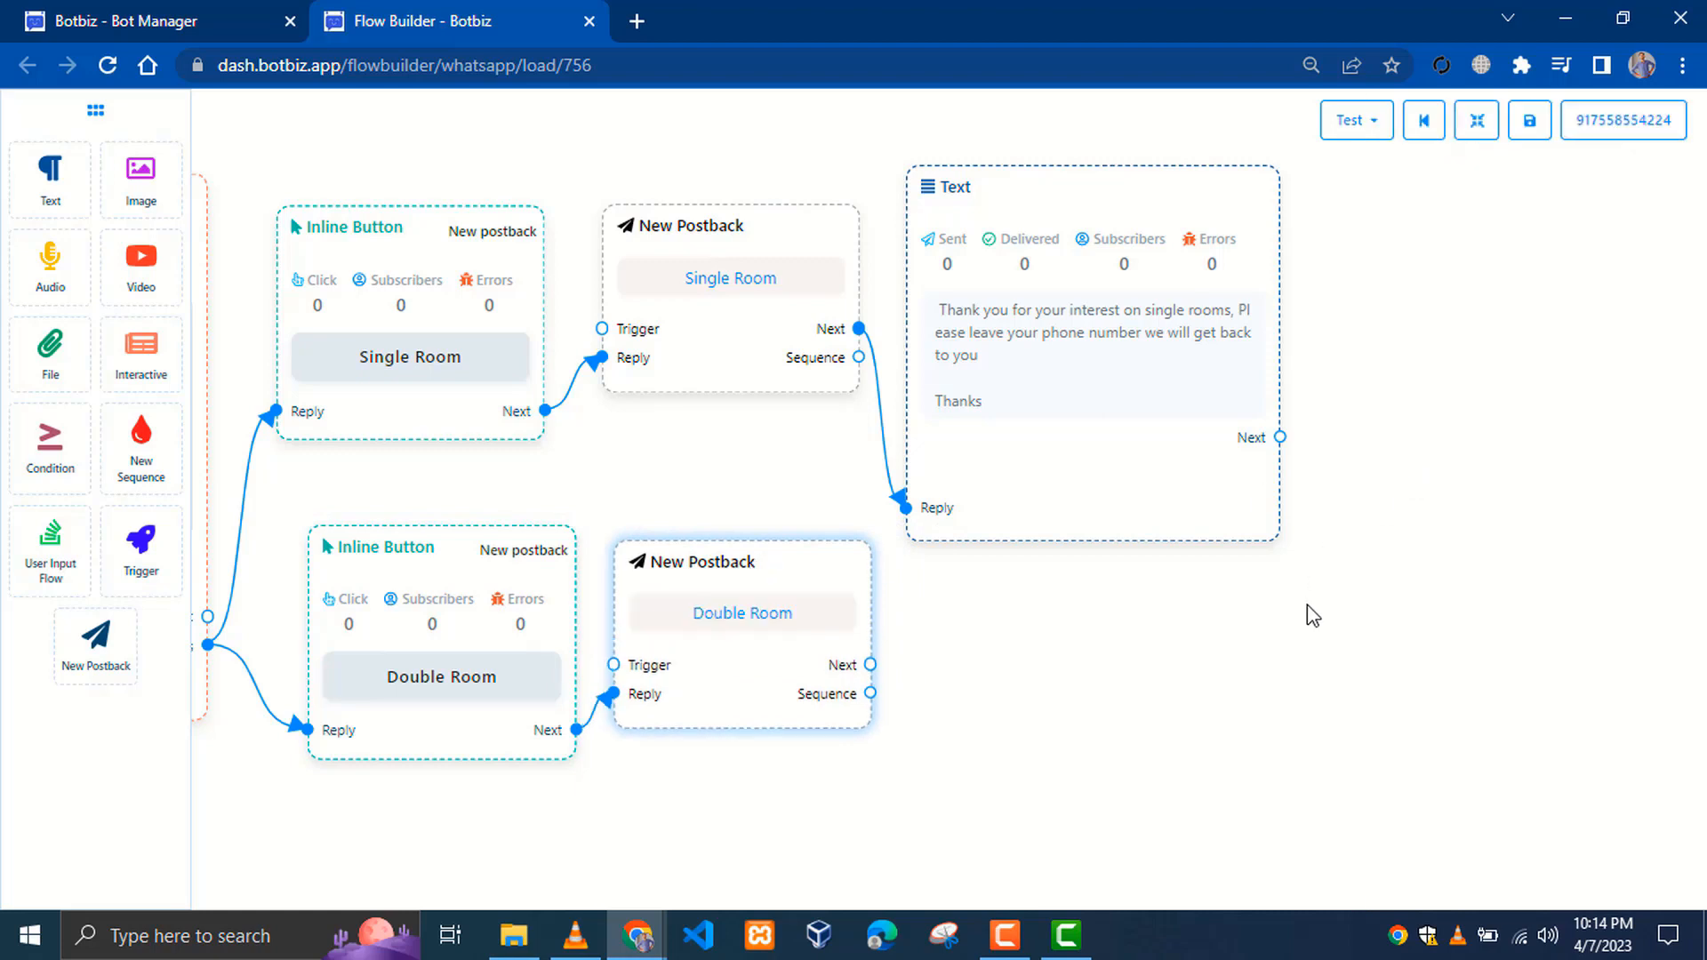
- Add a Text node from the Double Room postback's Next output and place it beside the postback
drag(1258, 627, 1062, 600)
drag(675, 638, 924, 729)
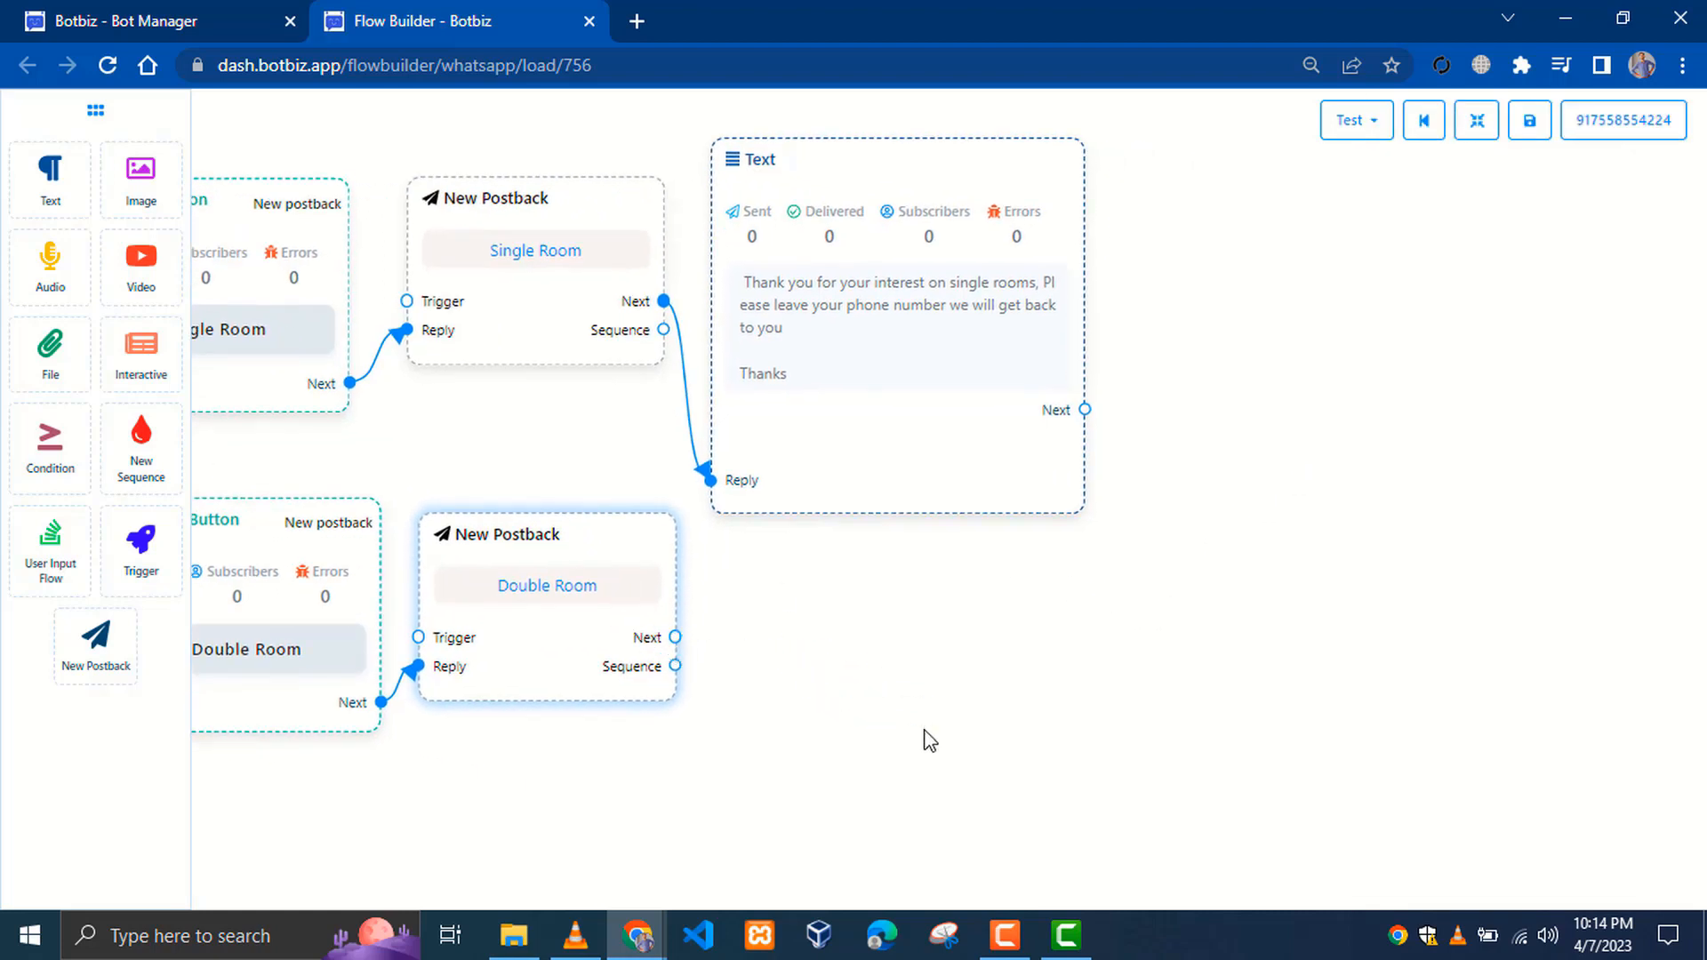
click(1021, 800)
drag(1097, 792, 931, 595)
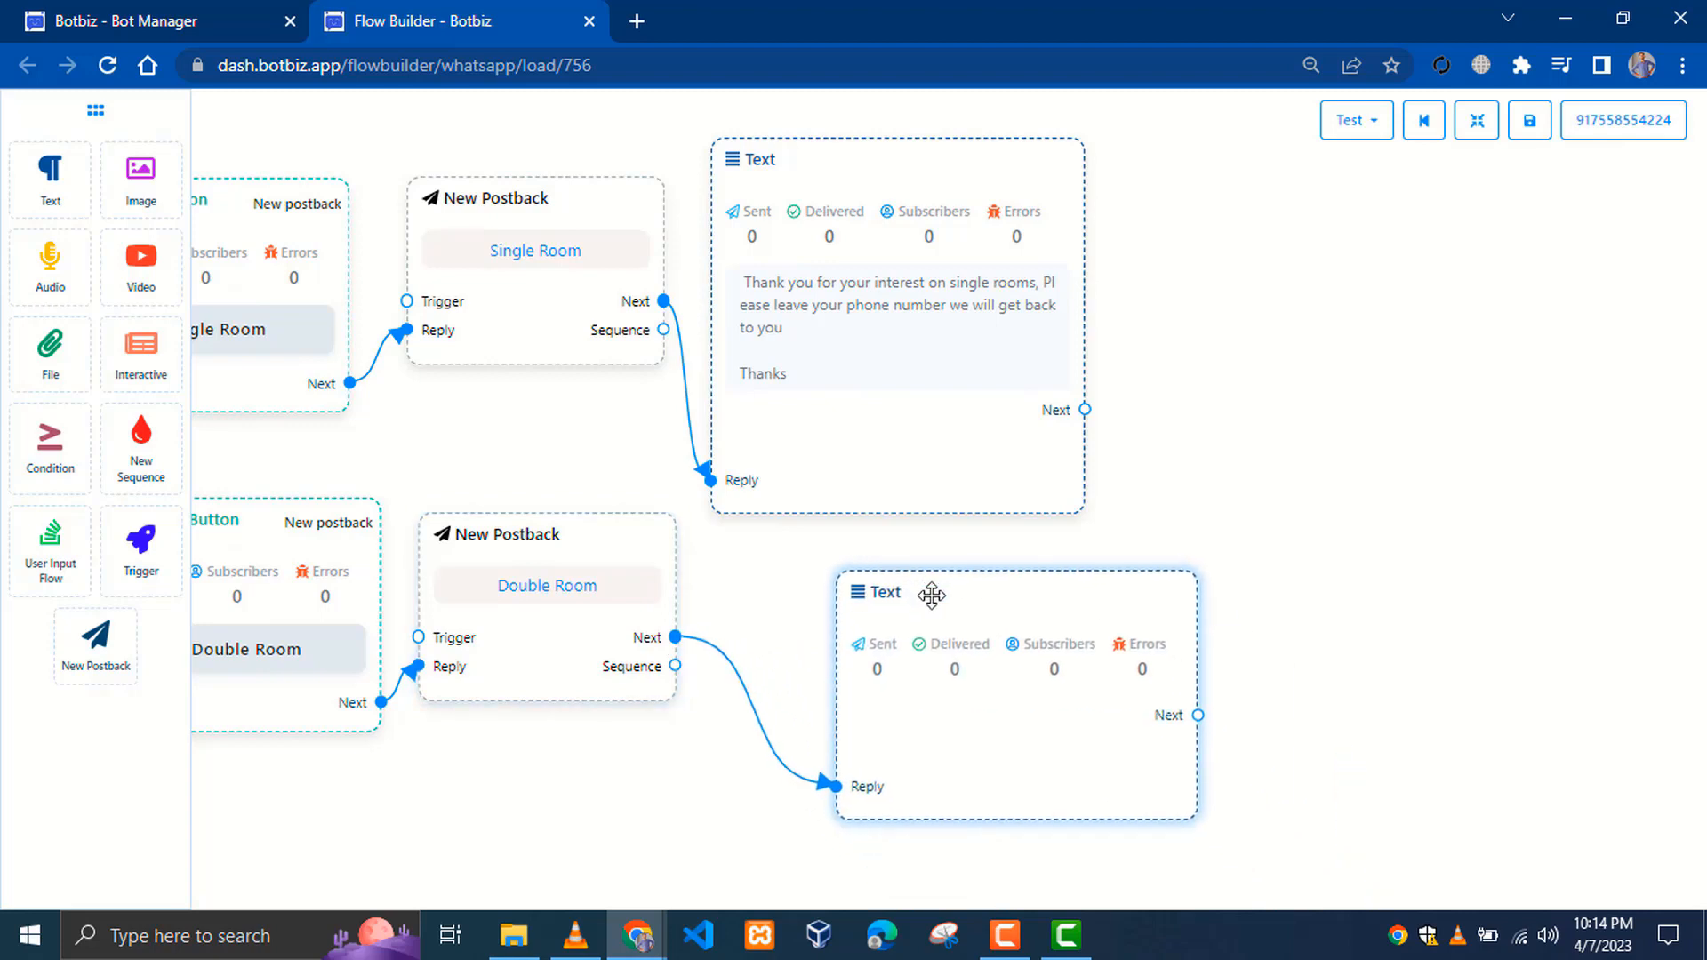
- Write the reply "Thank you, Please leave your phone number here. we will get back to you soon as possible." plus "Thanks." after a blank line
double_click(931, 595)
click(1468, 326)
text(Thank you, Please leave your phone number here. we will get back to you soon as possible.)
key(Return)
key(Return)
text(Thanks.)
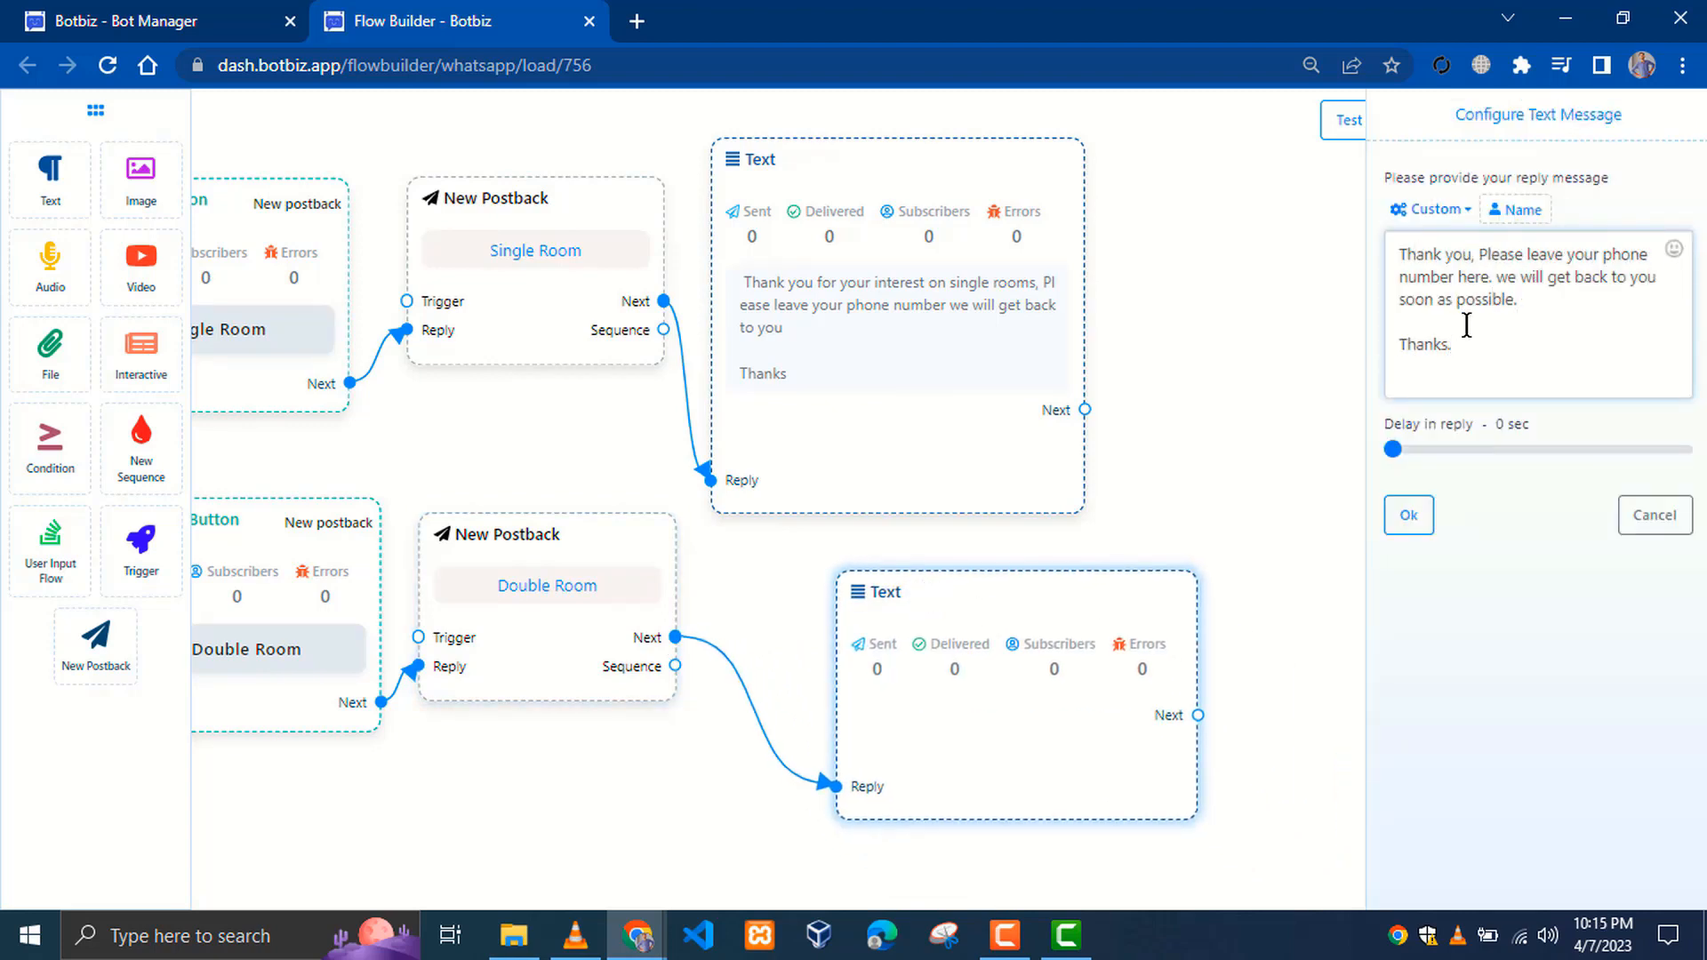
click(1416, 520)
- Add a New Sequence from the Single Room postback's Sequence output, placed beyond its Text node
drag(1416, 520, 1165, 544)
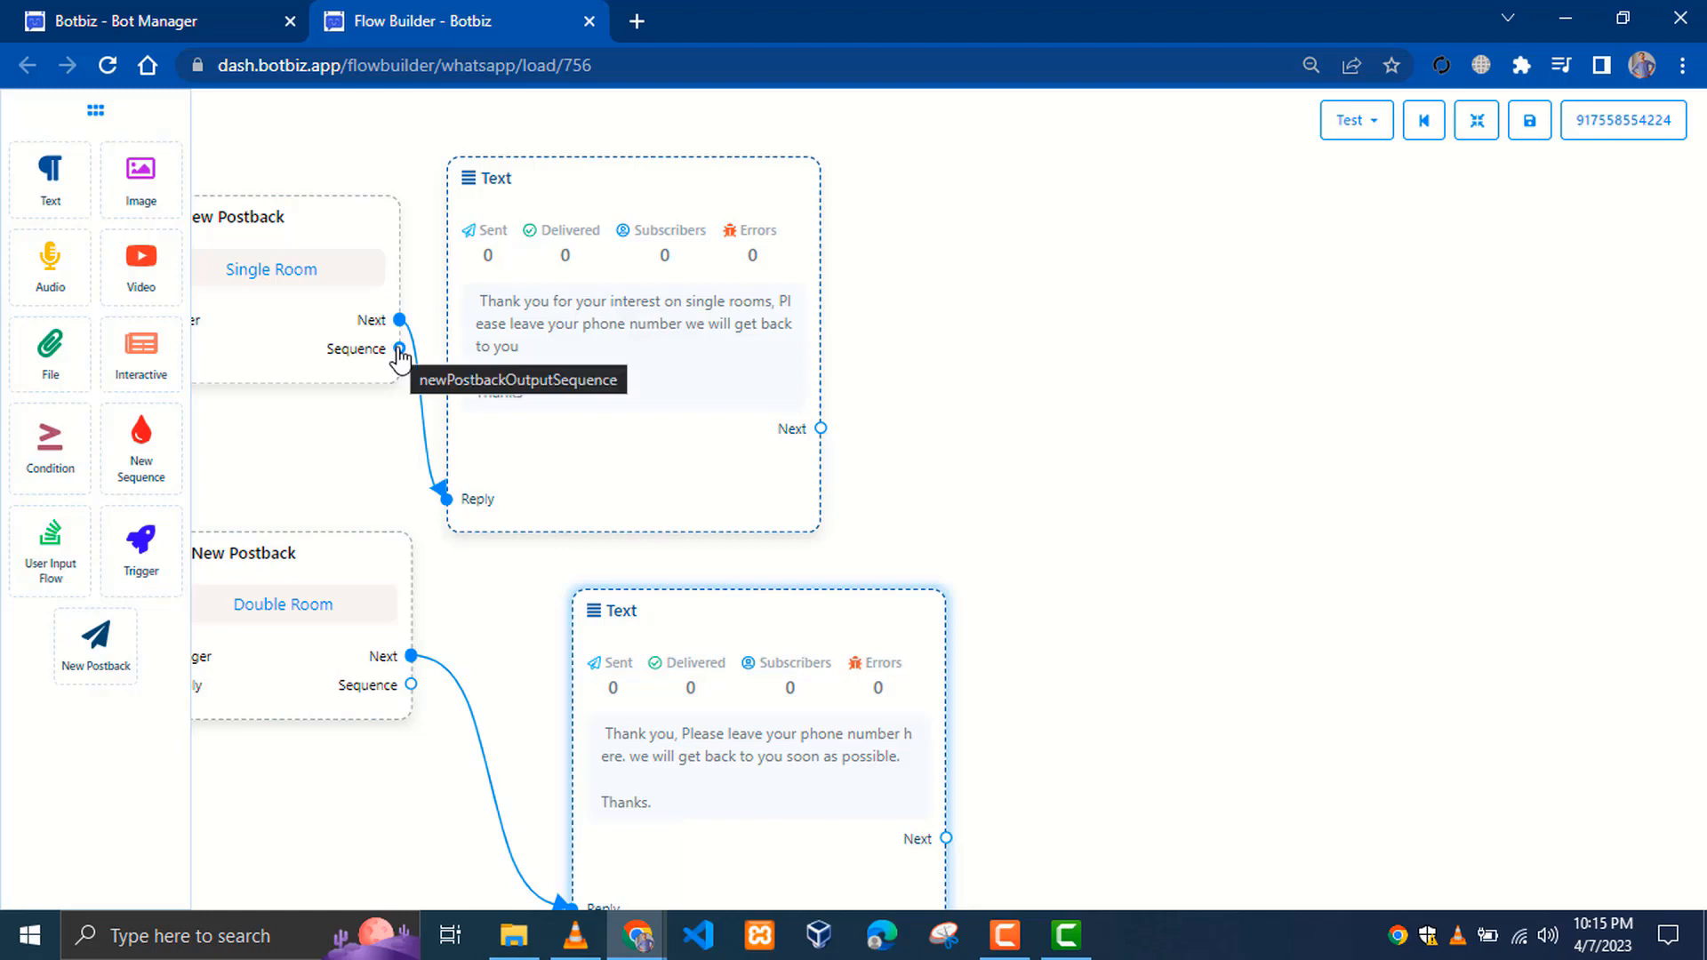
drag(400, 349, 918, 388)
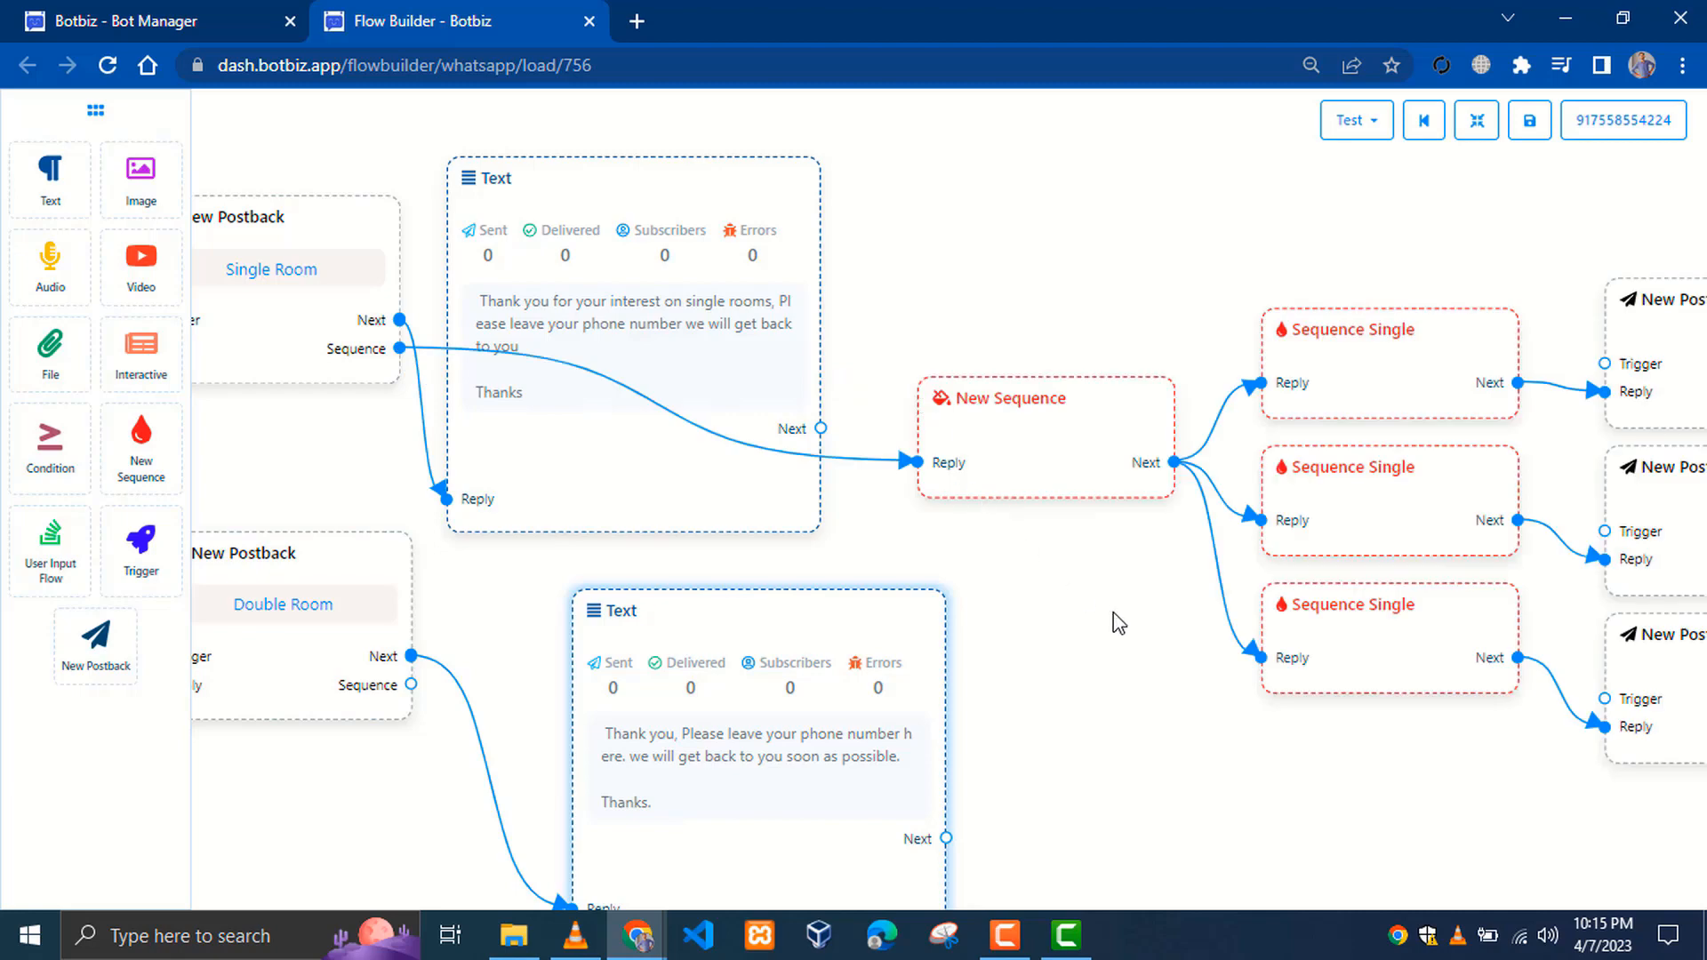
drag(1119, 623, 598, 575)
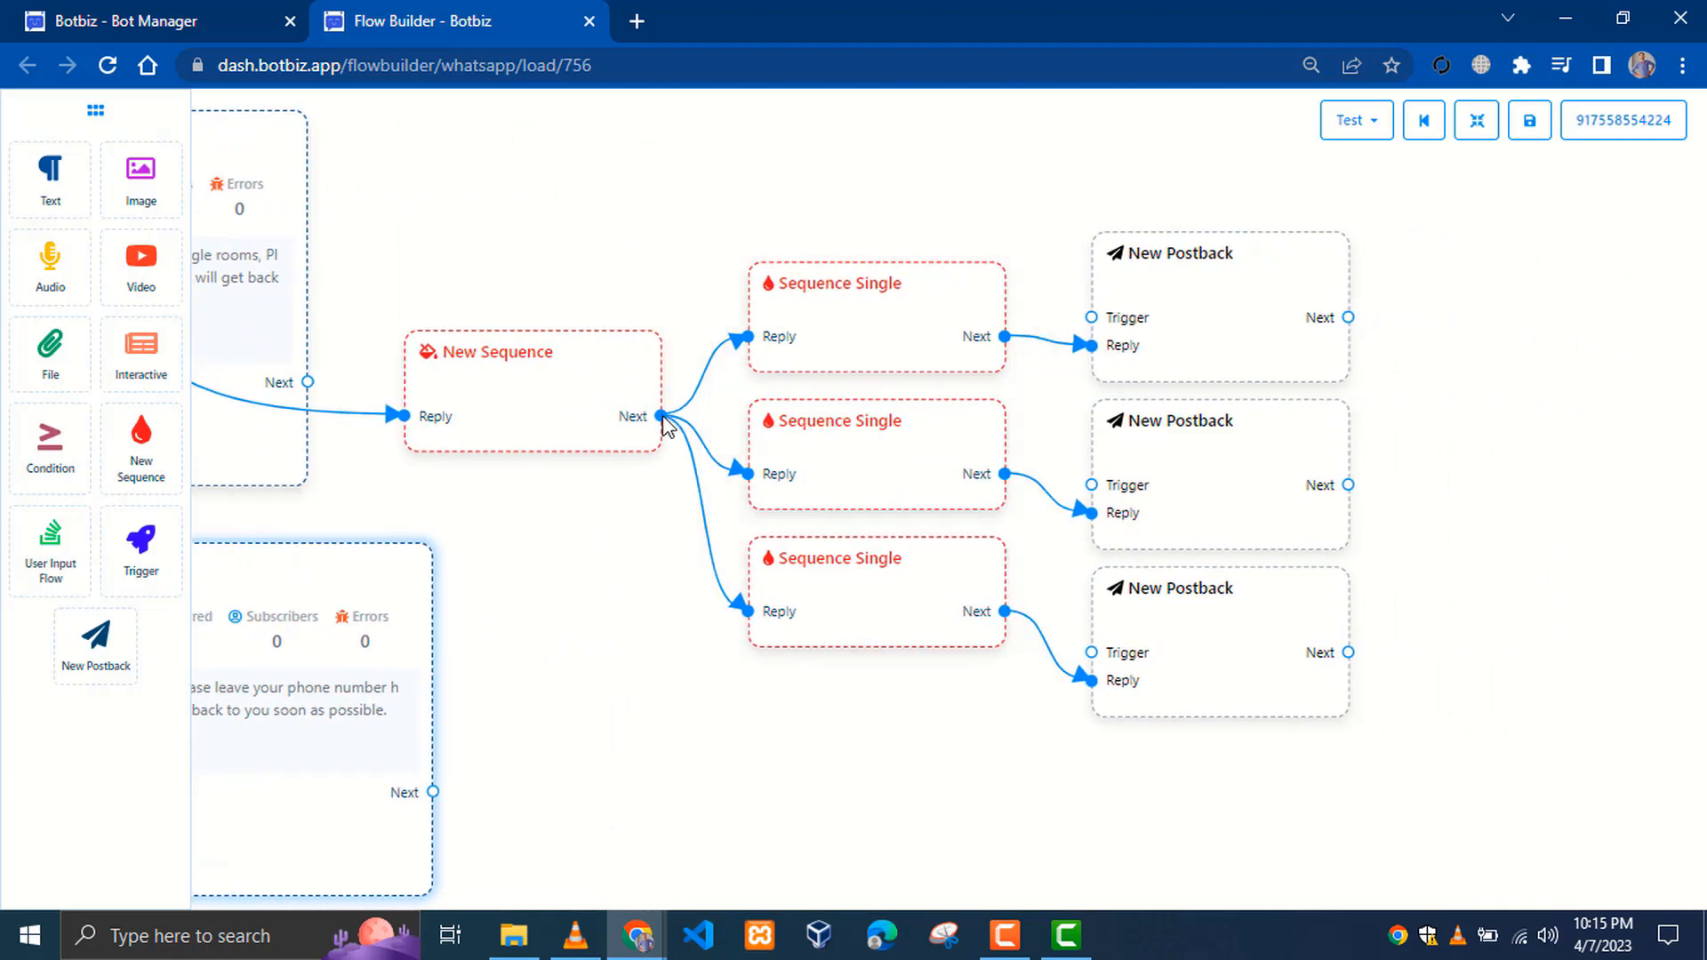
- Try adding a fourth Sequence Single from the New Sequence's Next output and delete it again
drag(662, 417, 690, 699)
drag(642, 841, 706, 864)
drag(779, 745, 750, 701)
drag(777, 848, 778, 791)
right_click(791, 798)
click(814, 813)
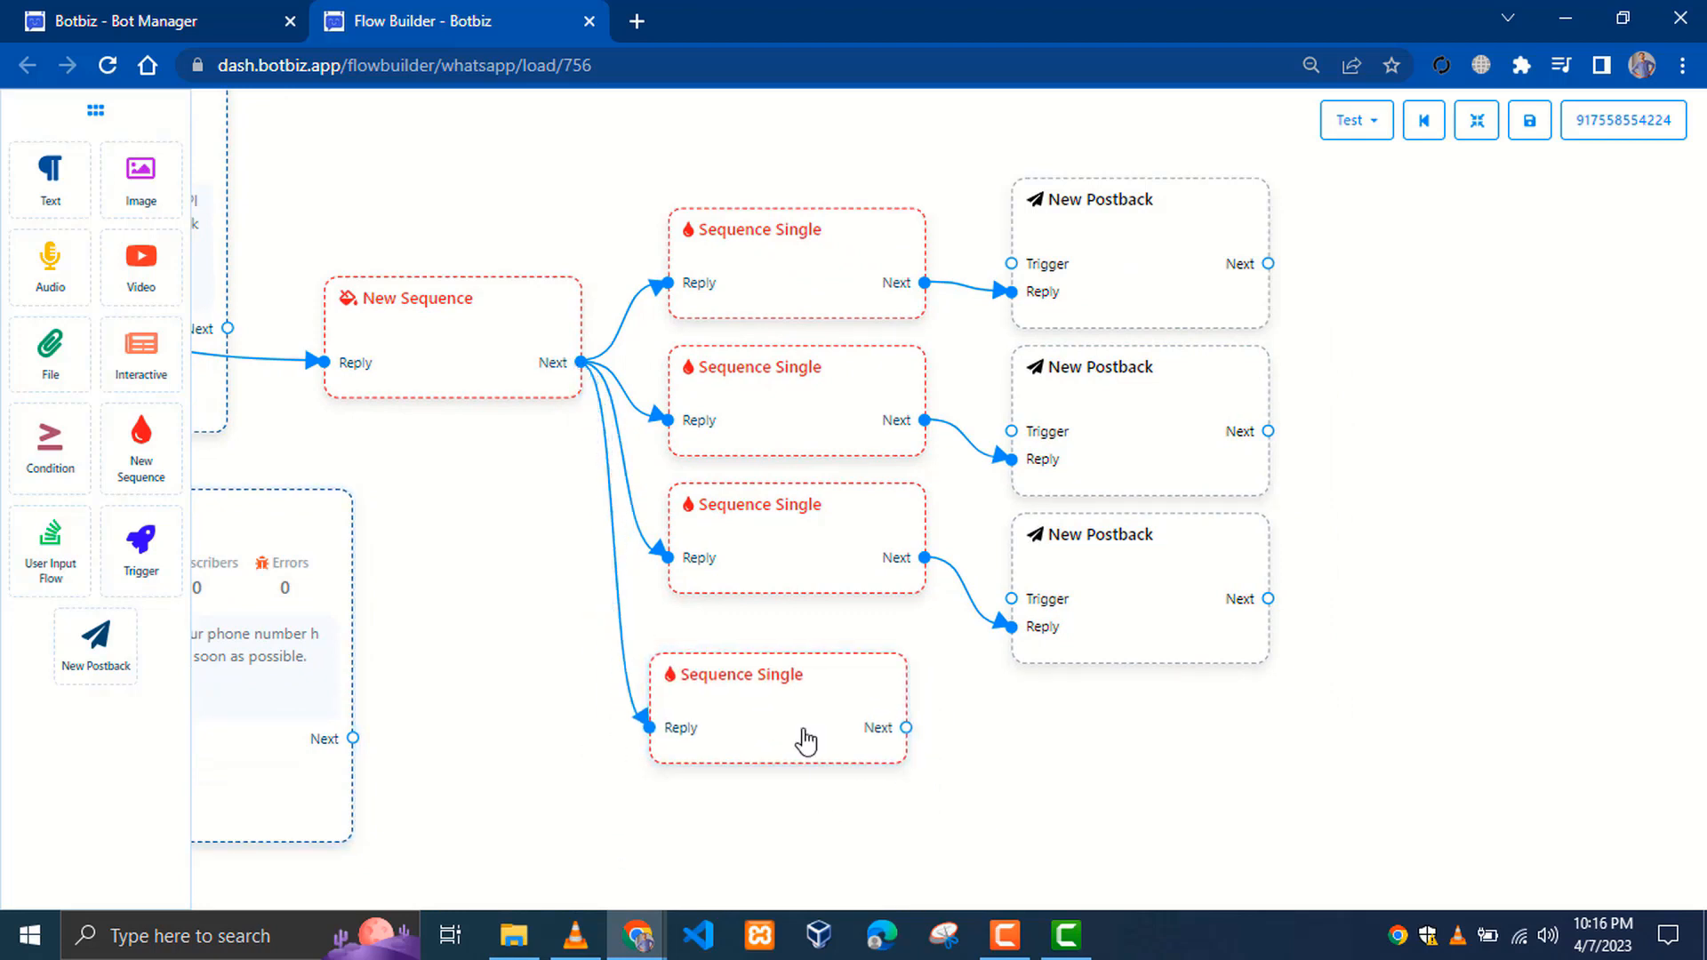
right_click(780, 679)
click(808, 705)
- Delete the third Sequence Single and the New Postback that was connected to it
right_click(787, 489)
click(812, 513)
right_click(1065, 548)
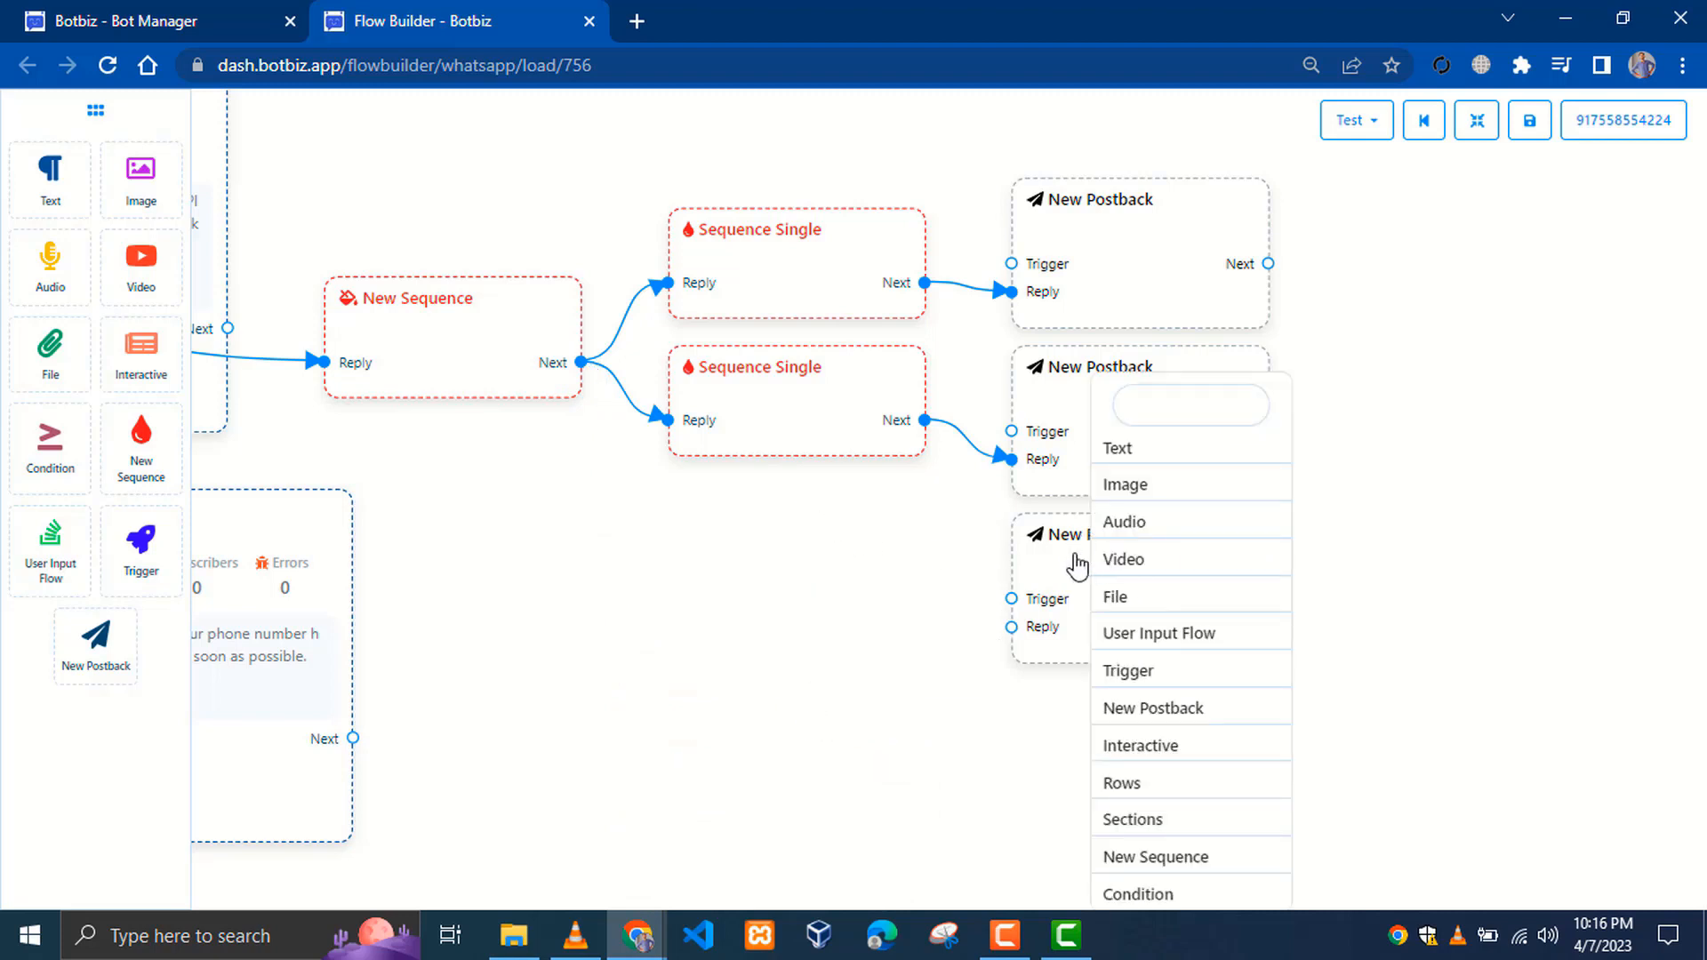
right_click(1076, 560)
click(1092, 578)
- Name the New Sequence "Single Room Sequence"
drag(957, 579, 850, 634)
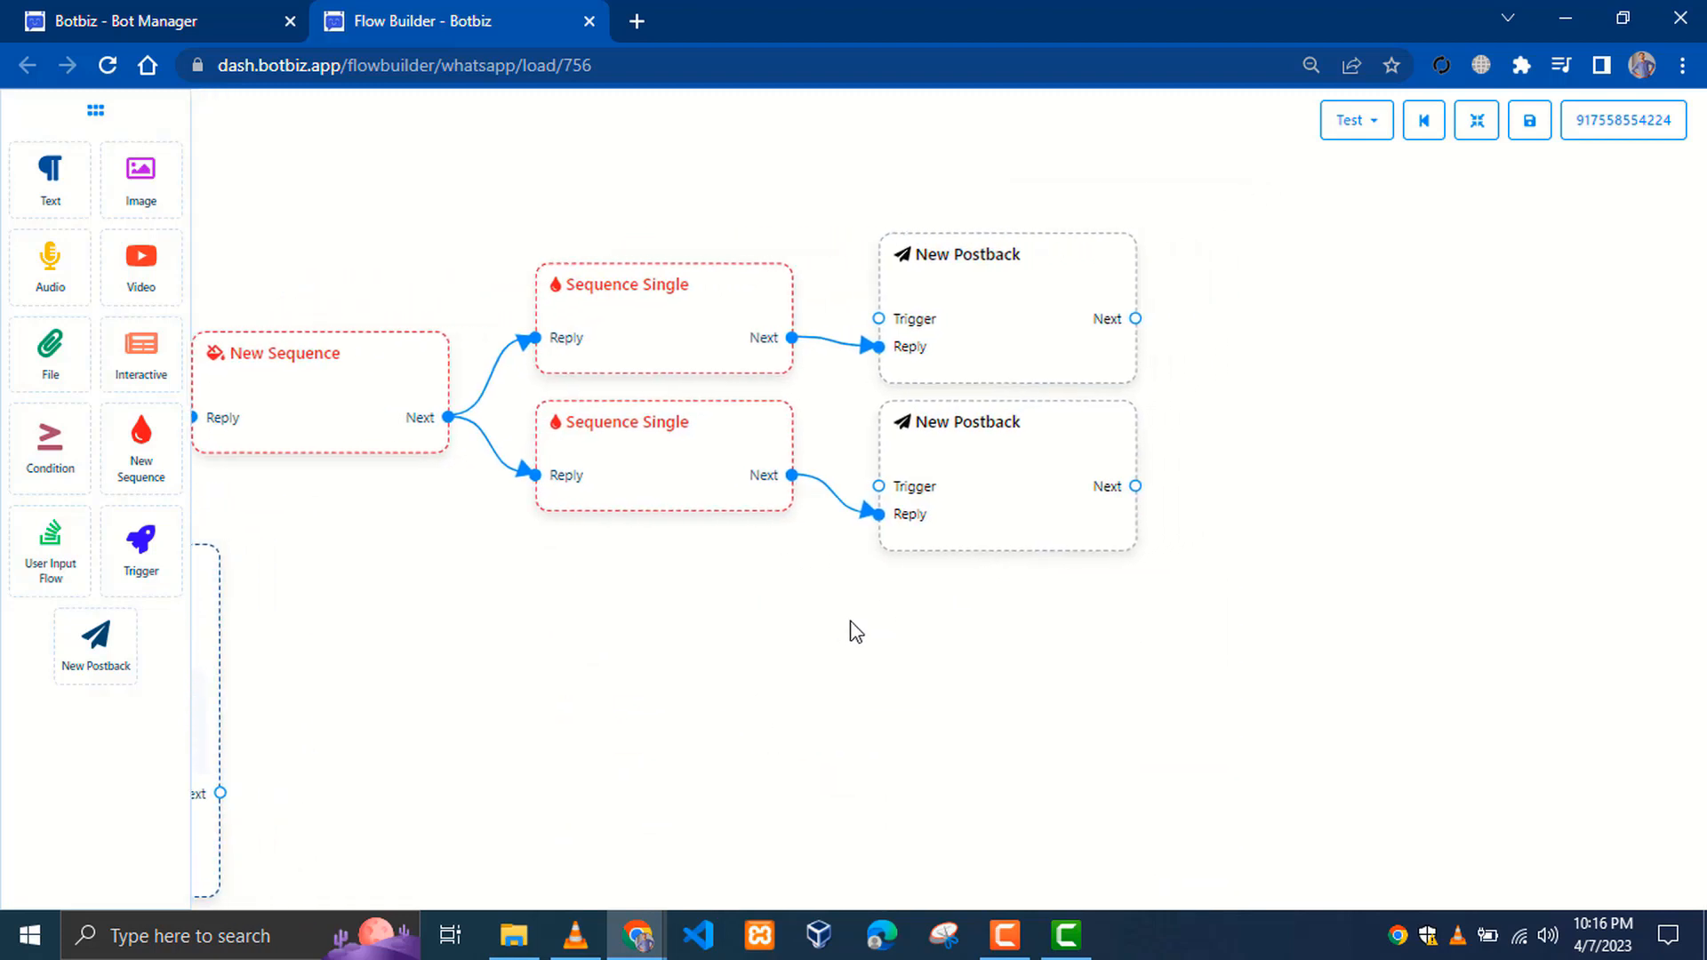
double_click(316, 363)
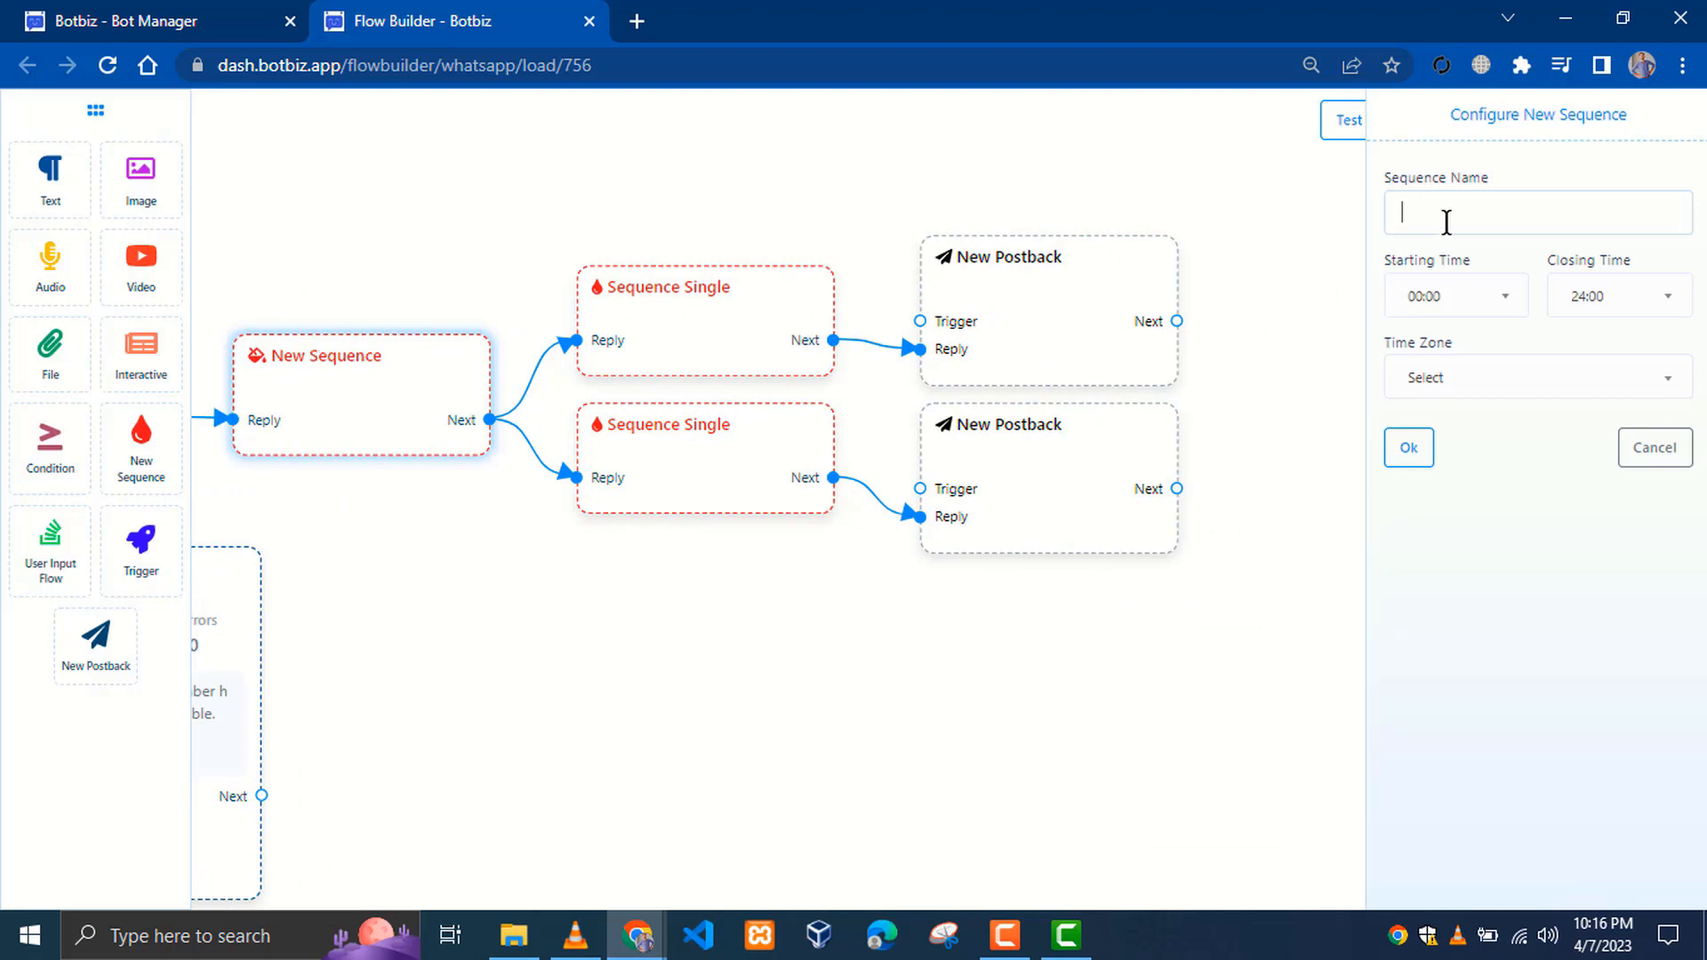
text(Single Room Sequence)
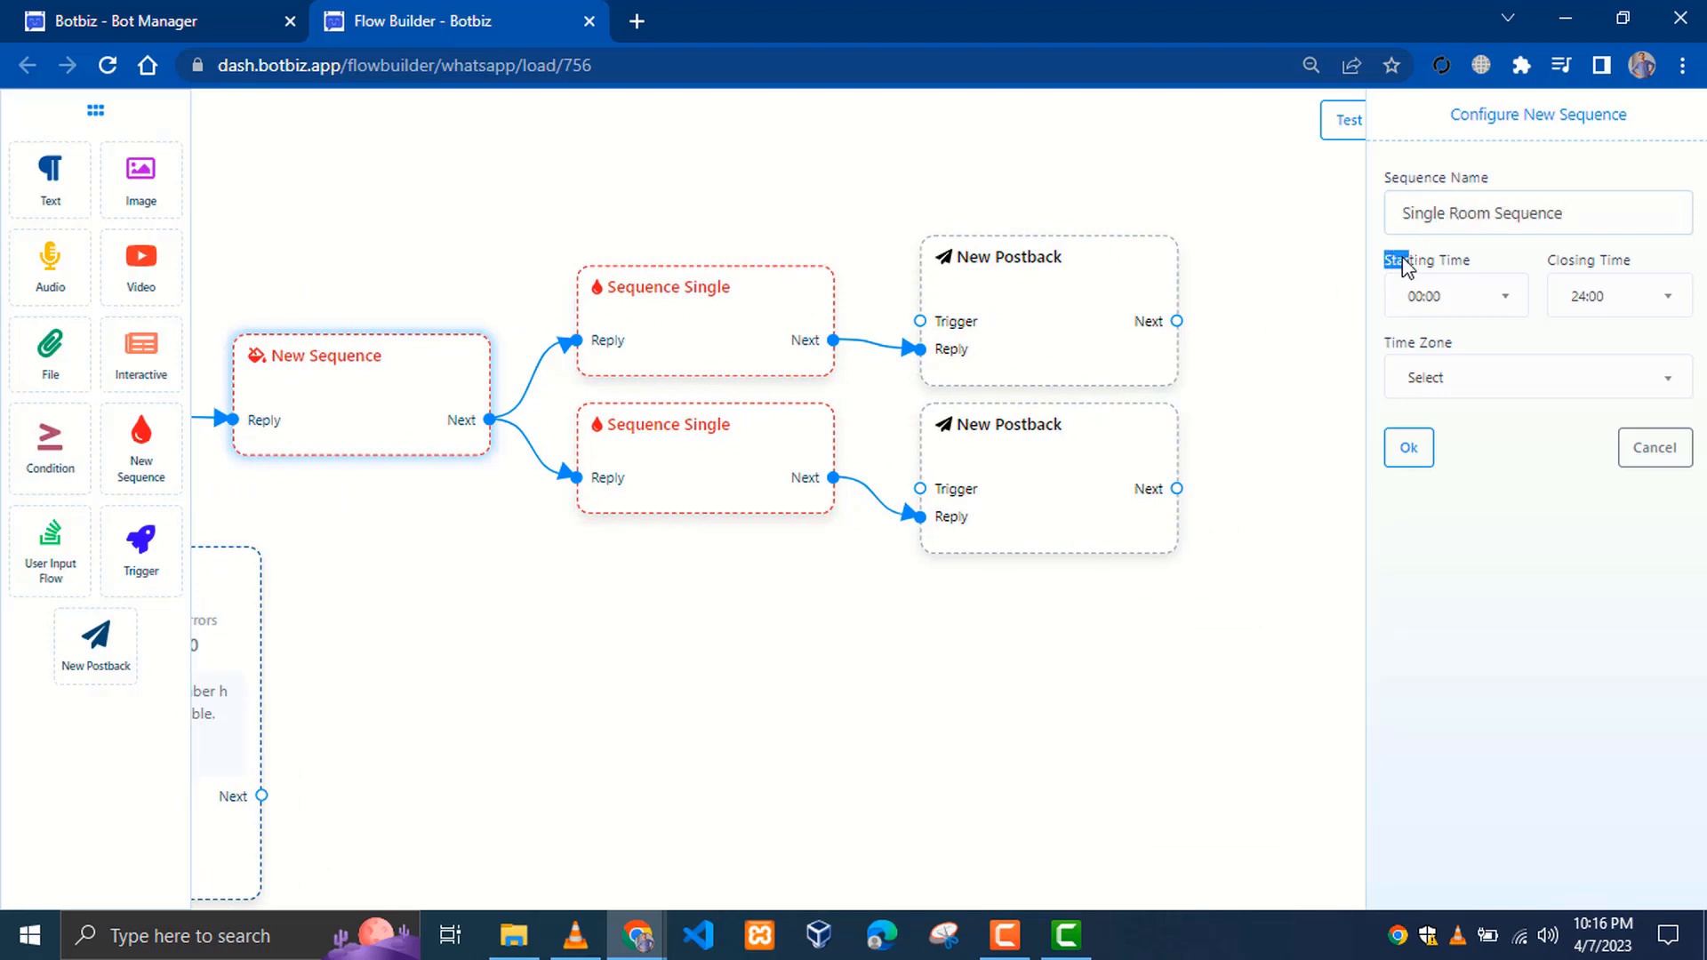
- Look through the available starting and closing times for the Single Room Sequence
click(1508, 303)
scroll(1473, 455, down, 7)
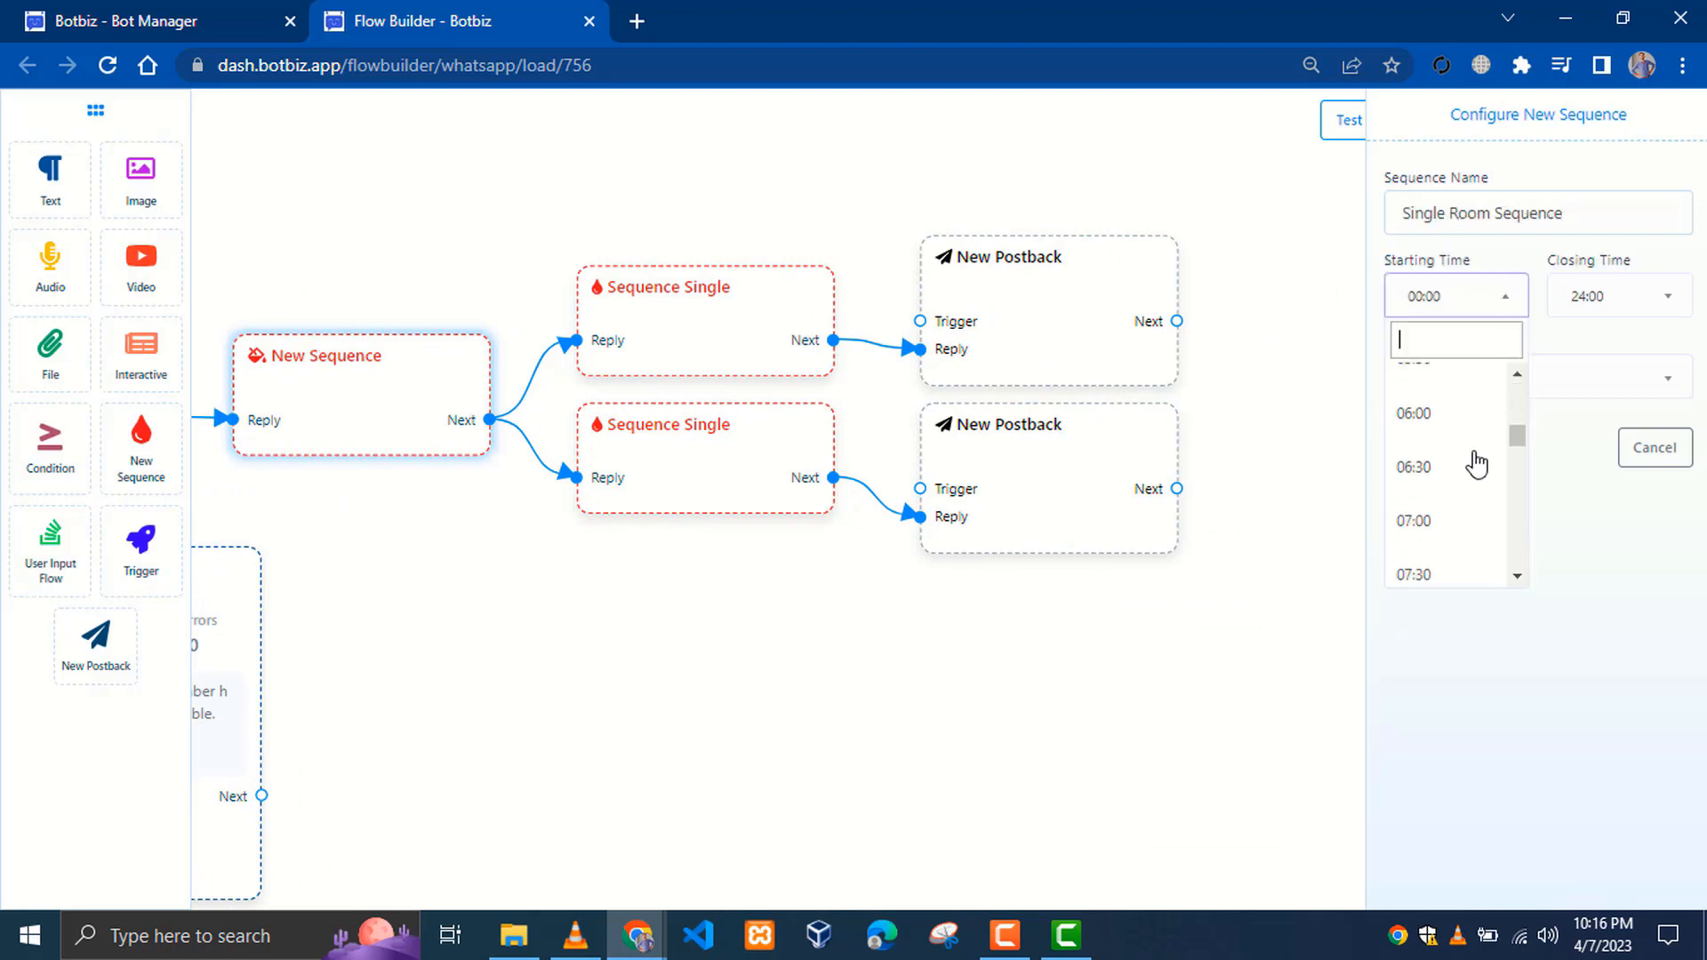
scroll(1473, 456, up, 7)
click(1541, 307)
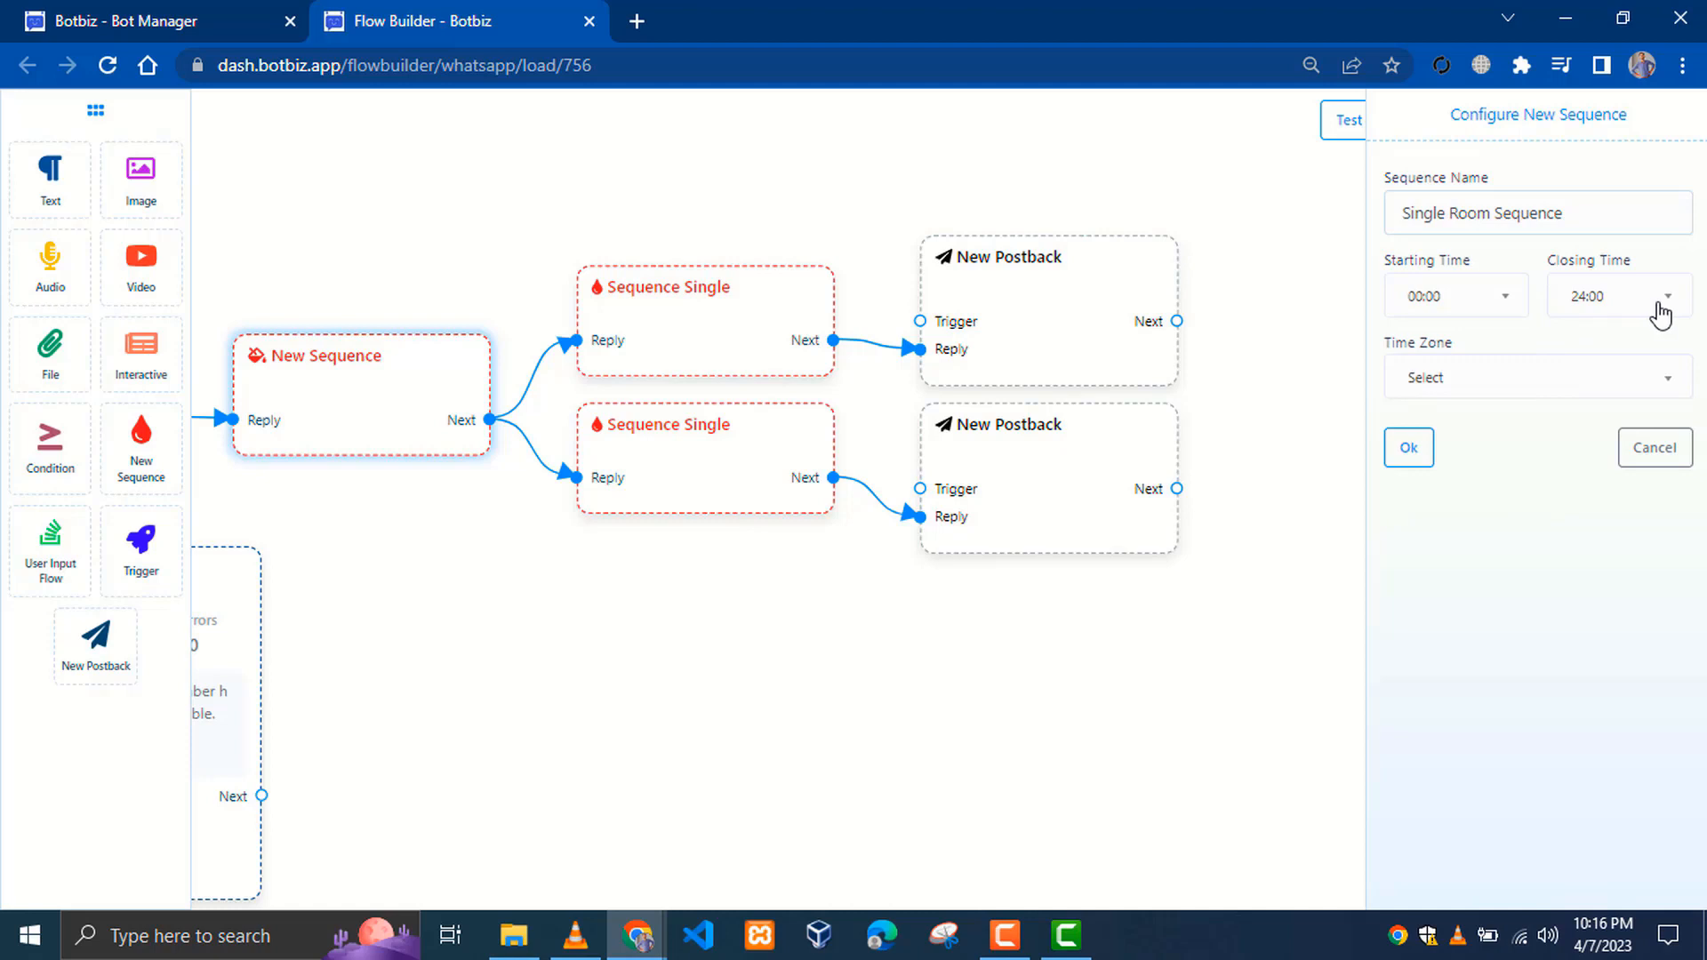
click(1660, 307)
scroll(1610, 475, up, 10)
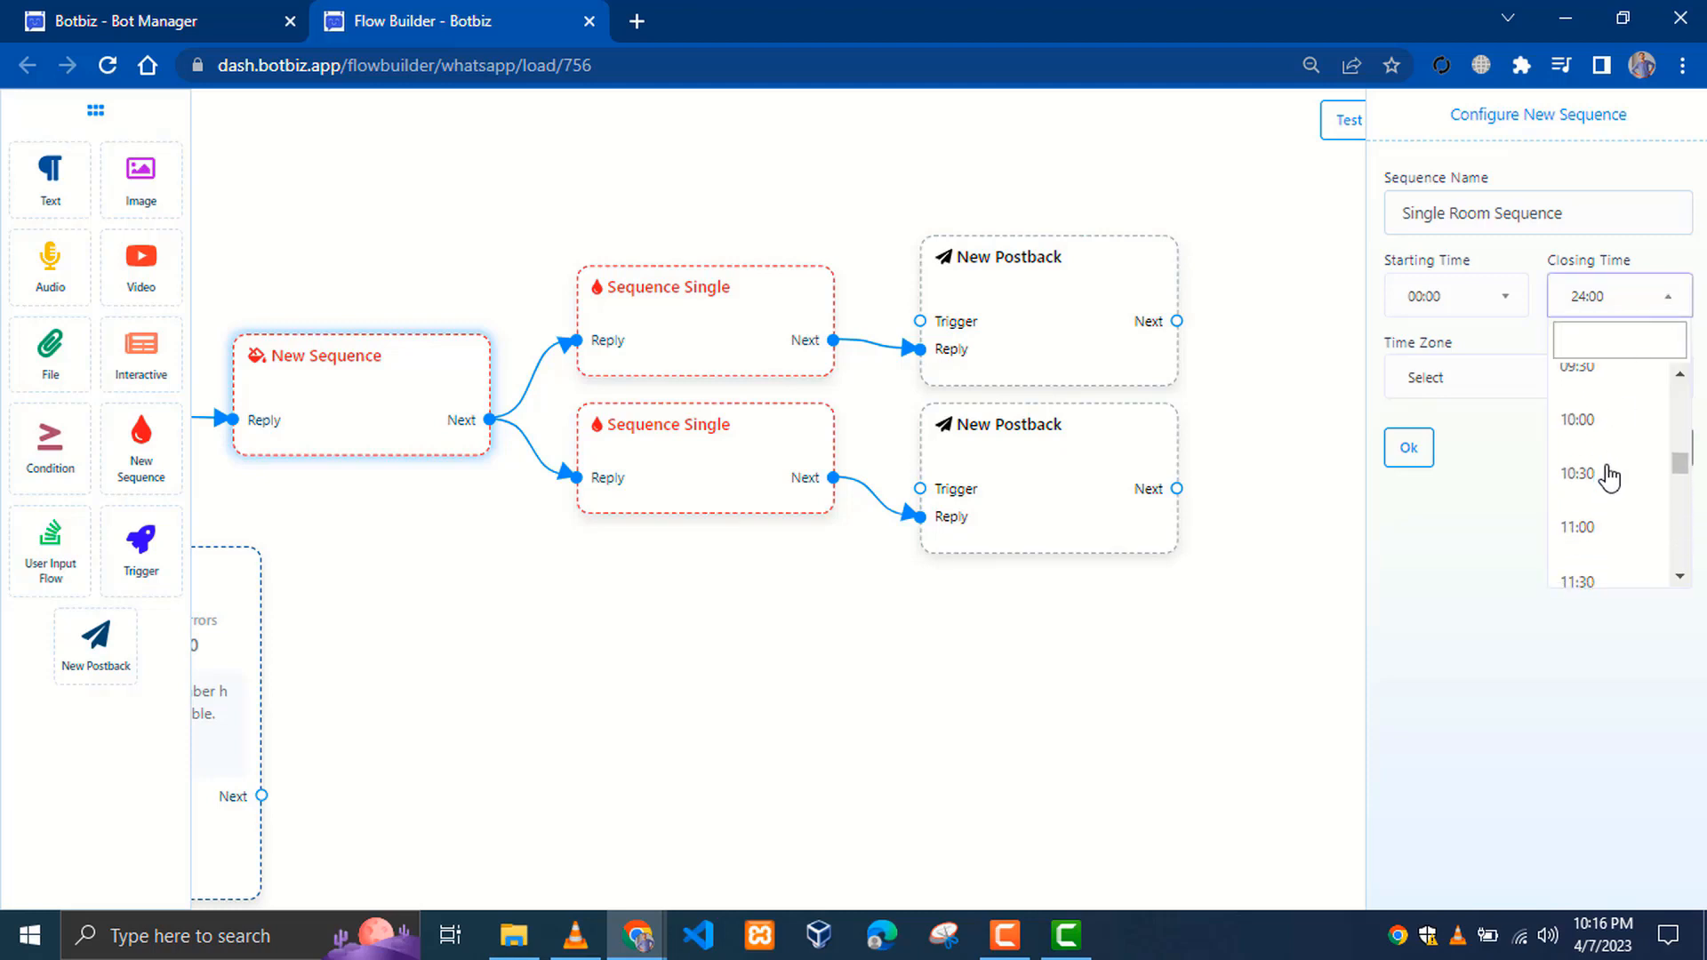
scroll(1611, 475, down, 10)
click(1533, 442)
- Set the sequence's time zone to (GMT+5:00) Asia/Karachi (Pakistan Time) and save its configuration
click(1536, 392)
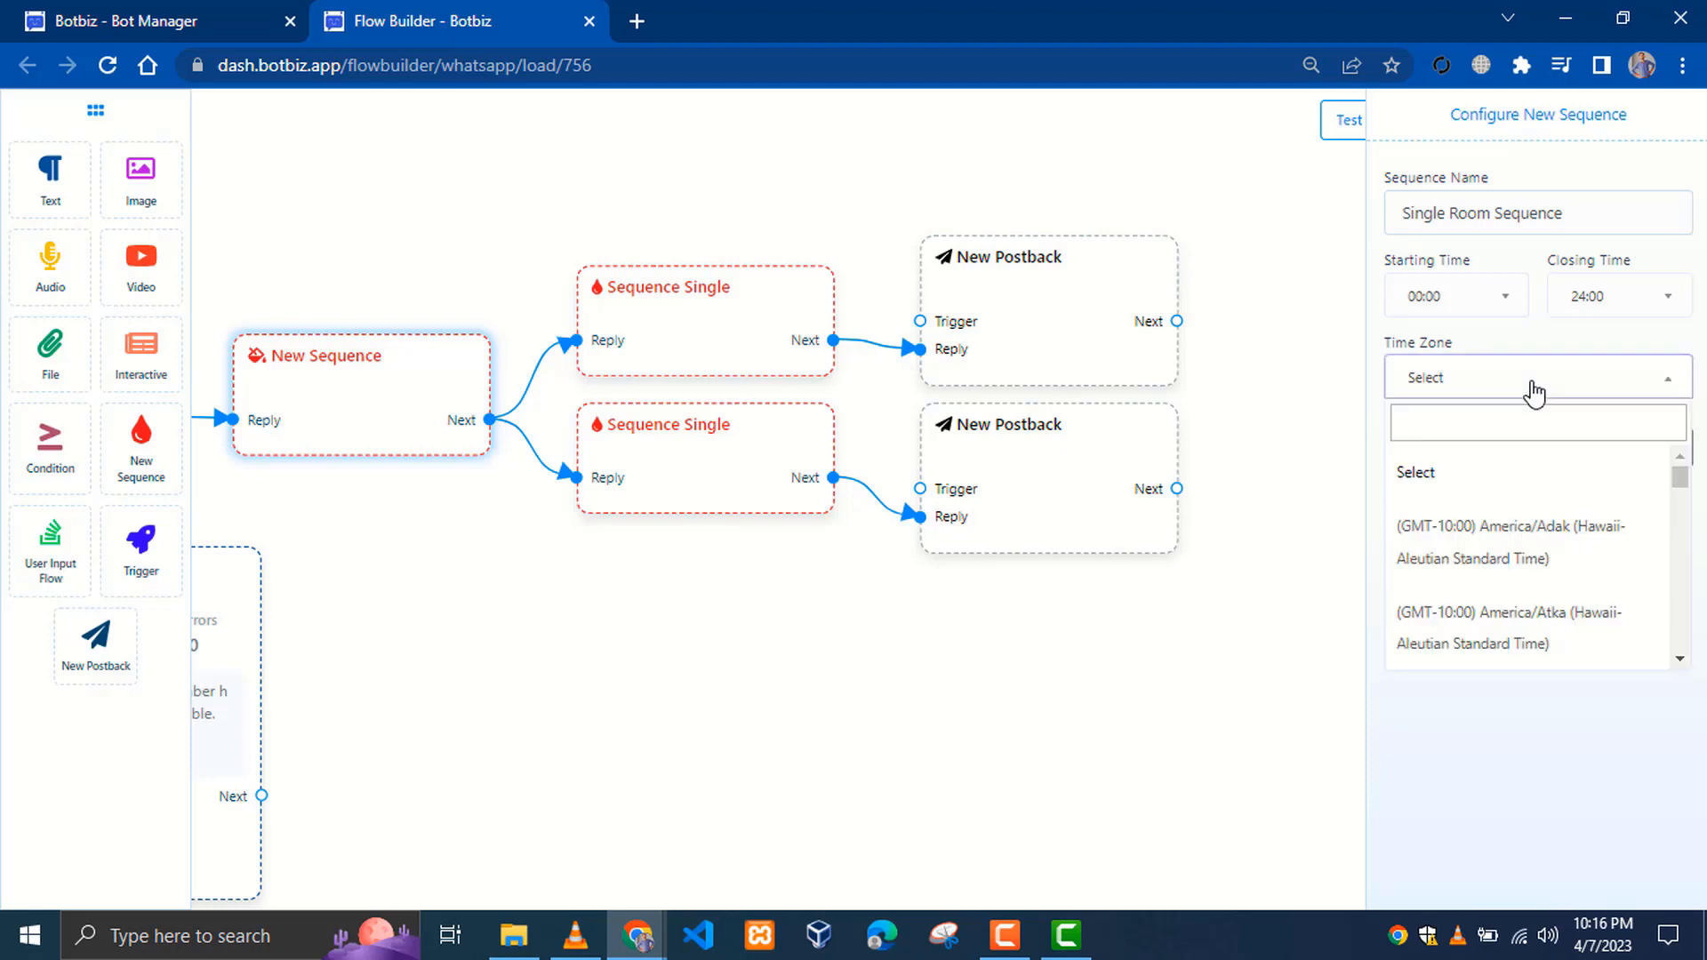
text(+5)
scroll(1528, 573, down, 3)
click(1529, 586)
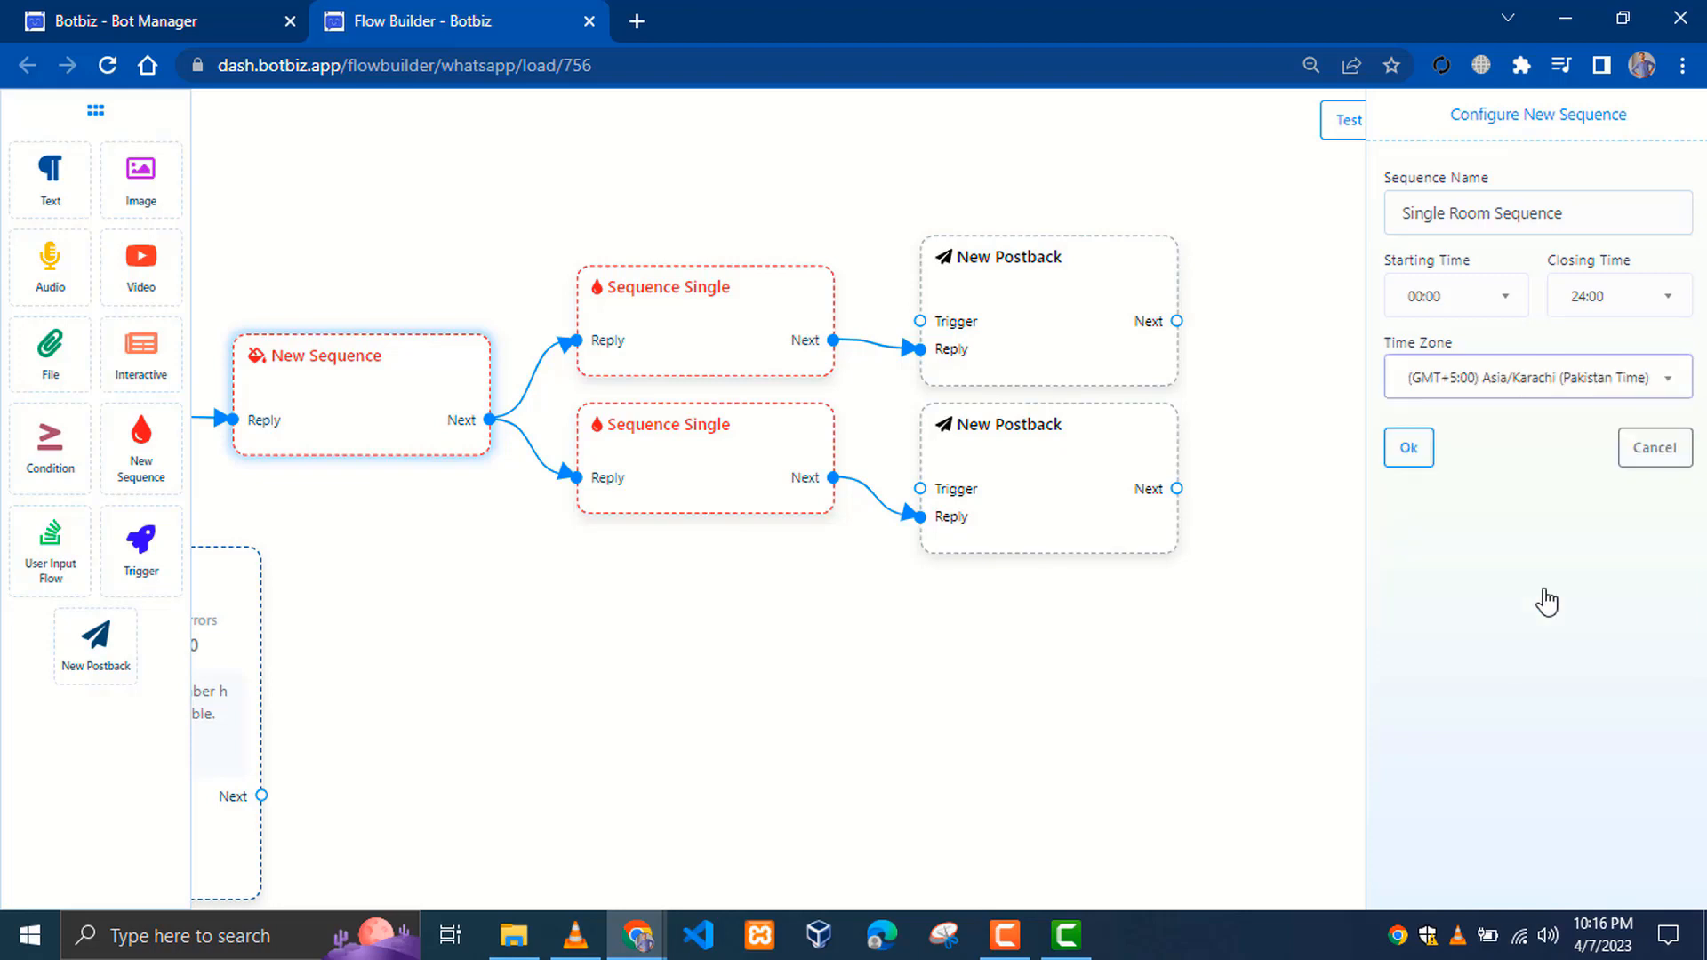
click(1412, 449)
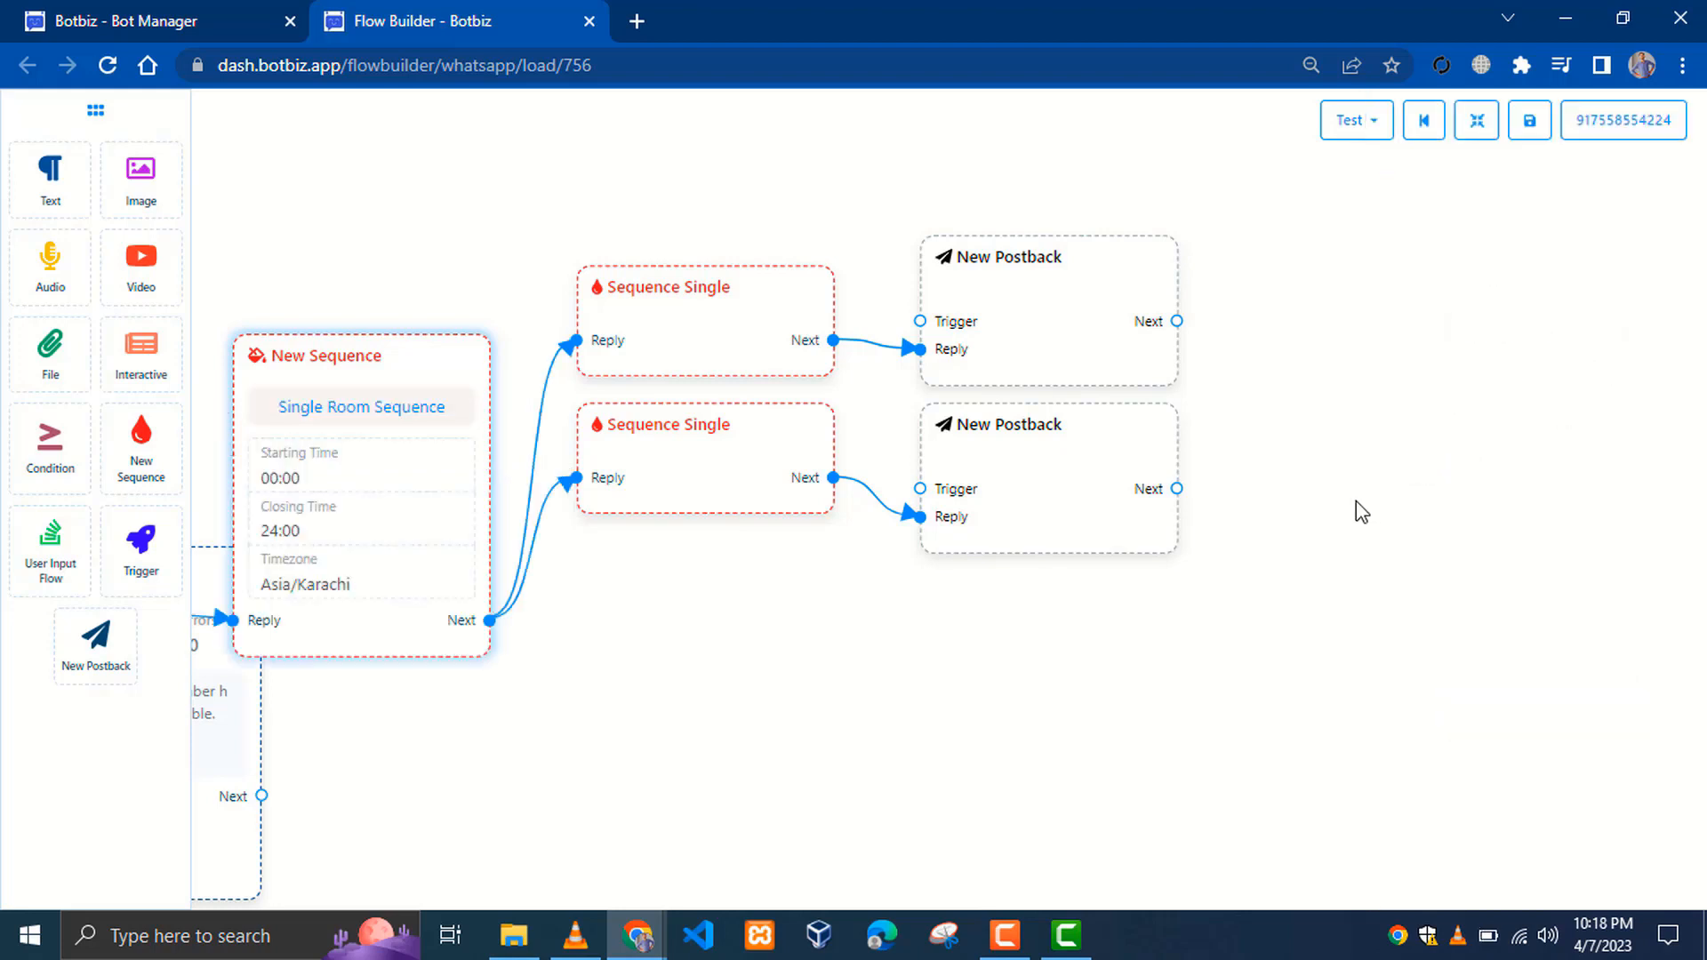
- Set the upper Sequence Single to the 24 hours mode with a 30 mins delay and move the lower Sequence Single clear beneath it
double_click(689, 305)
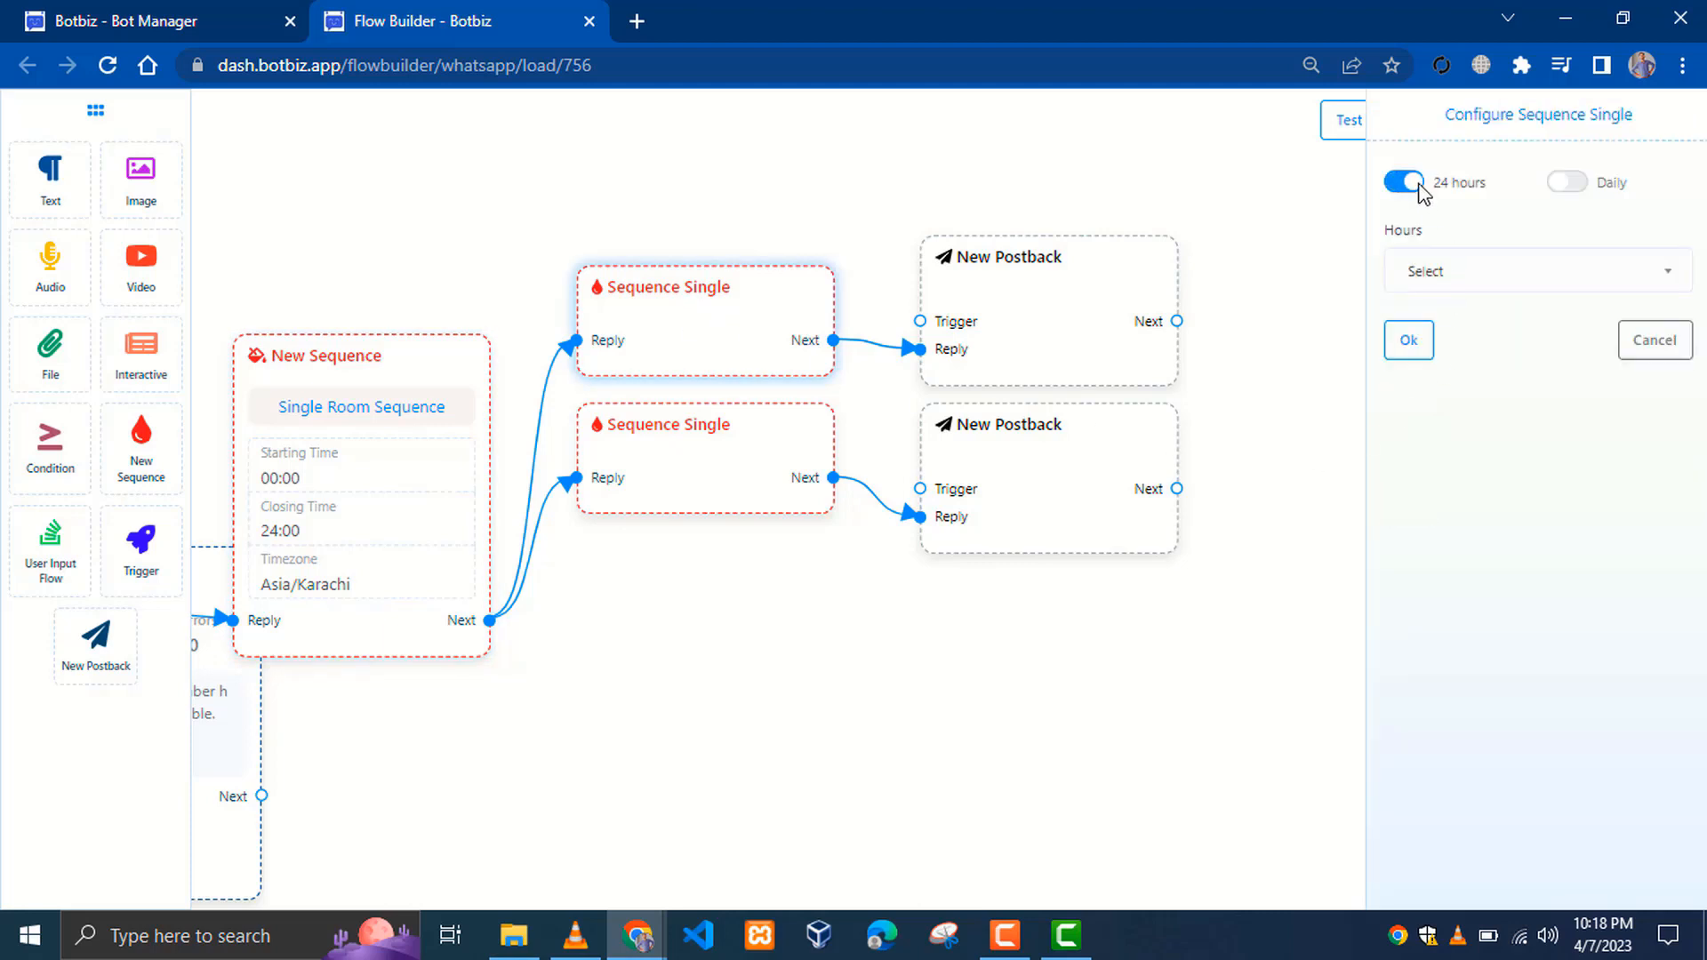
click(1565, 183)
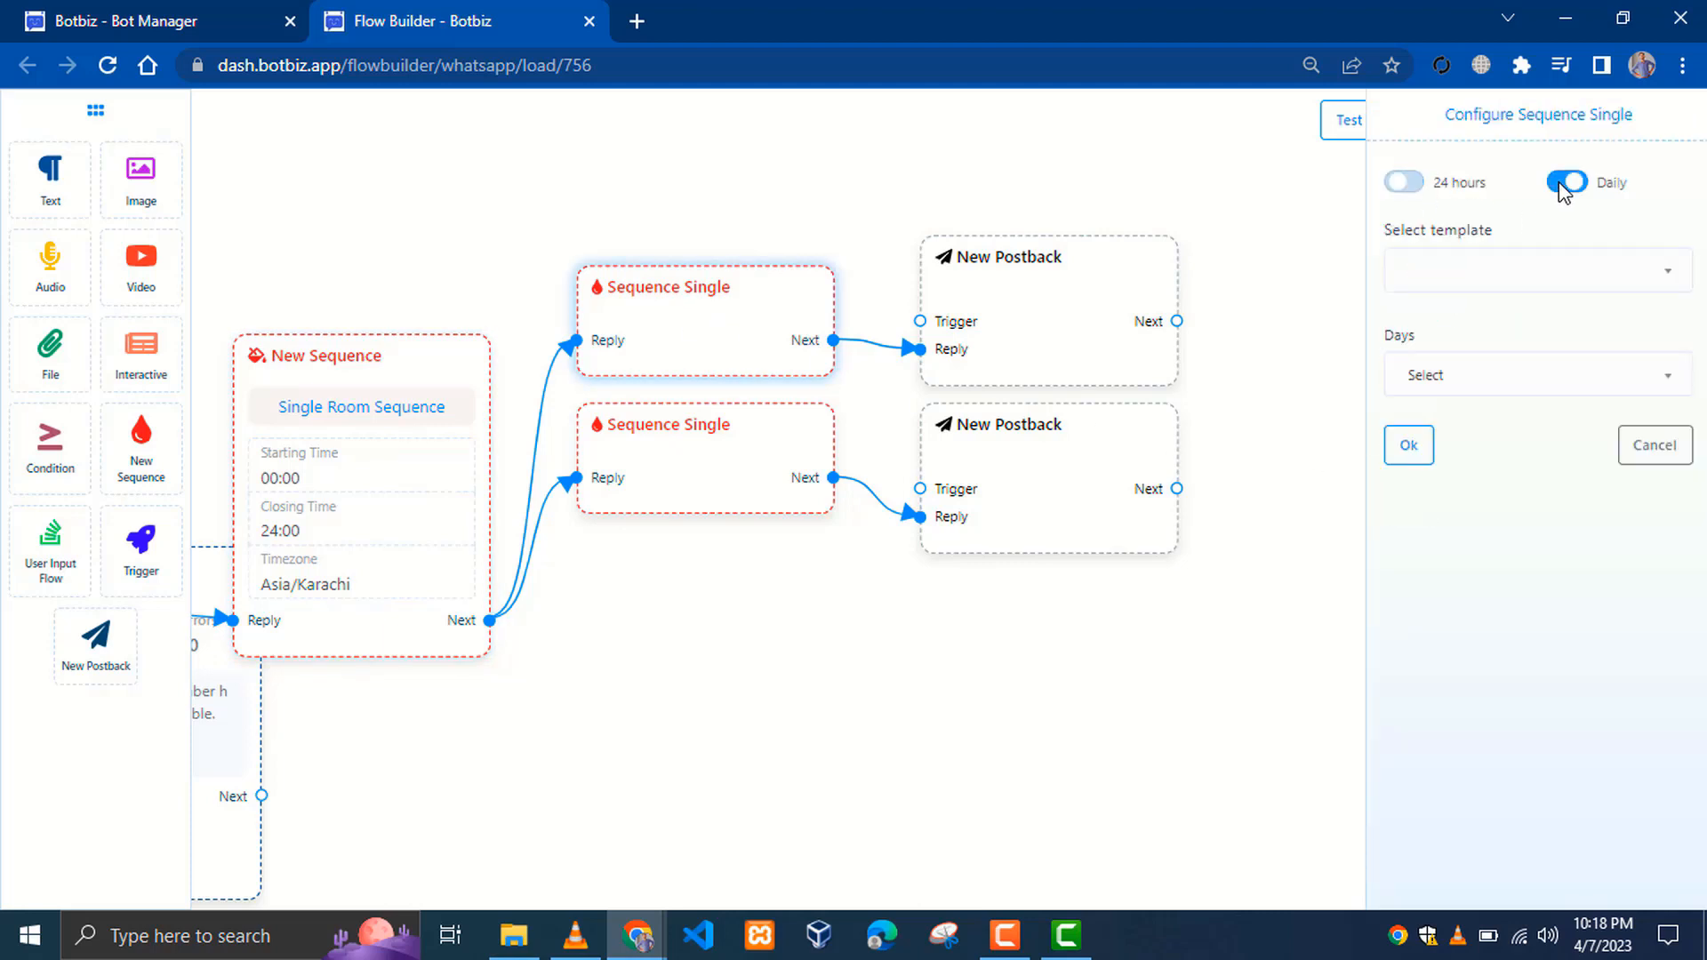
click(1404, 183)
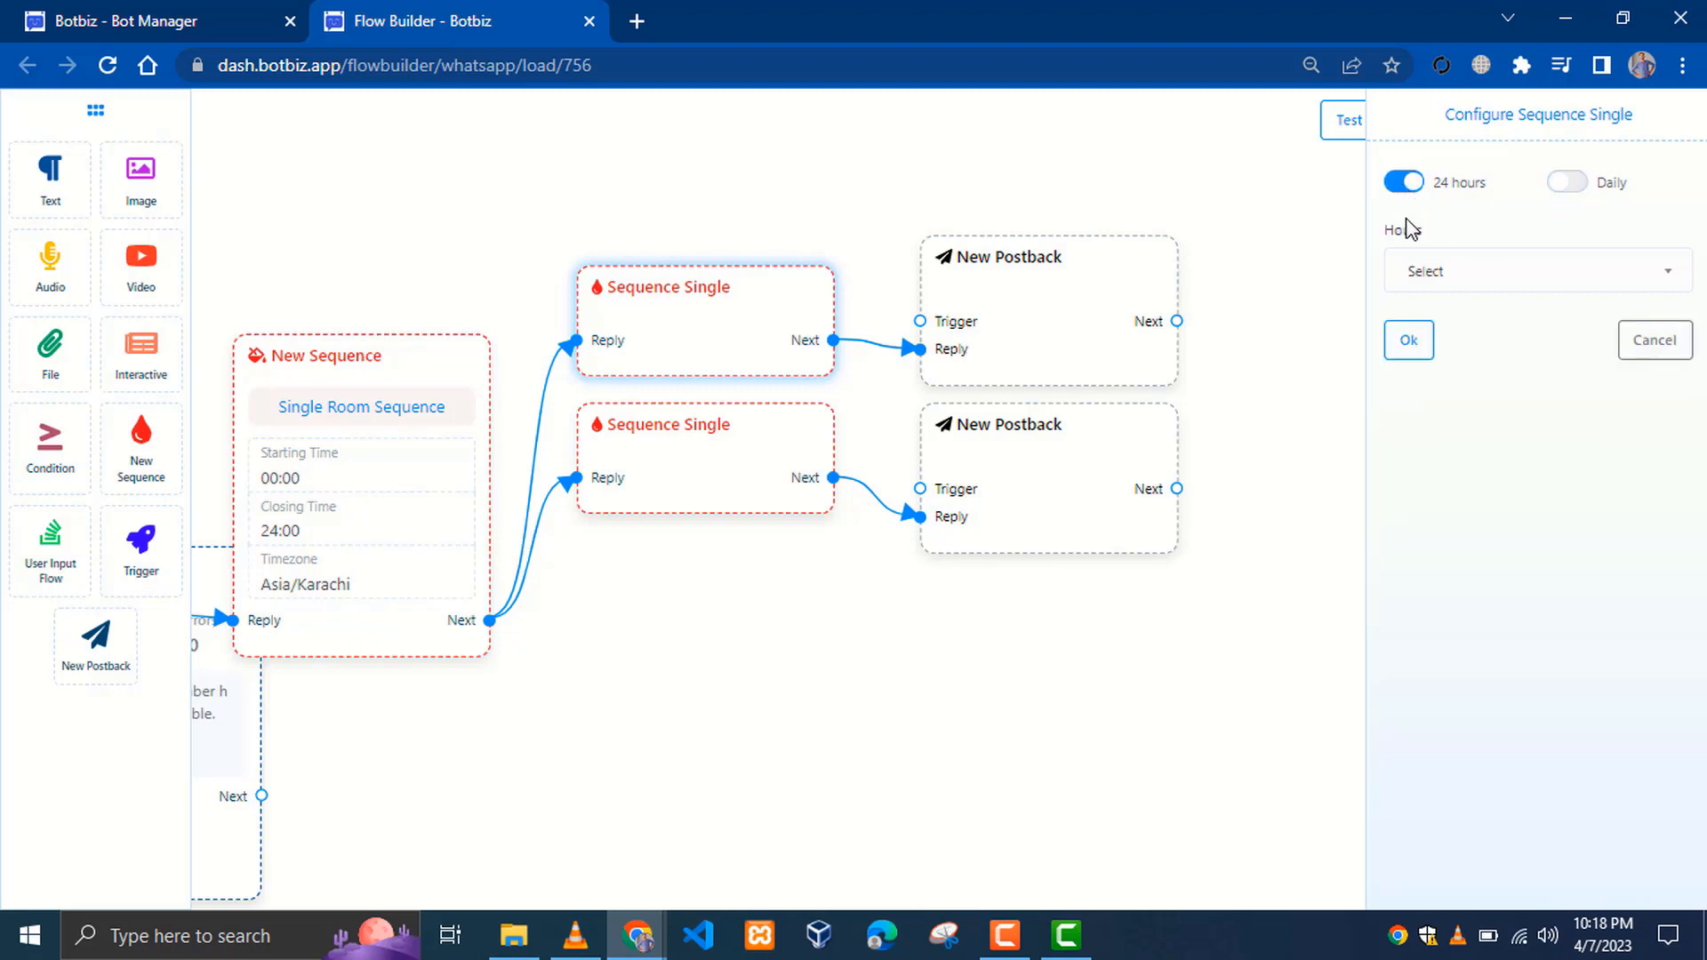
click(1494, 278)
scroll(1513, 467, down, 1)
scroll(1513, 470, down, 2)
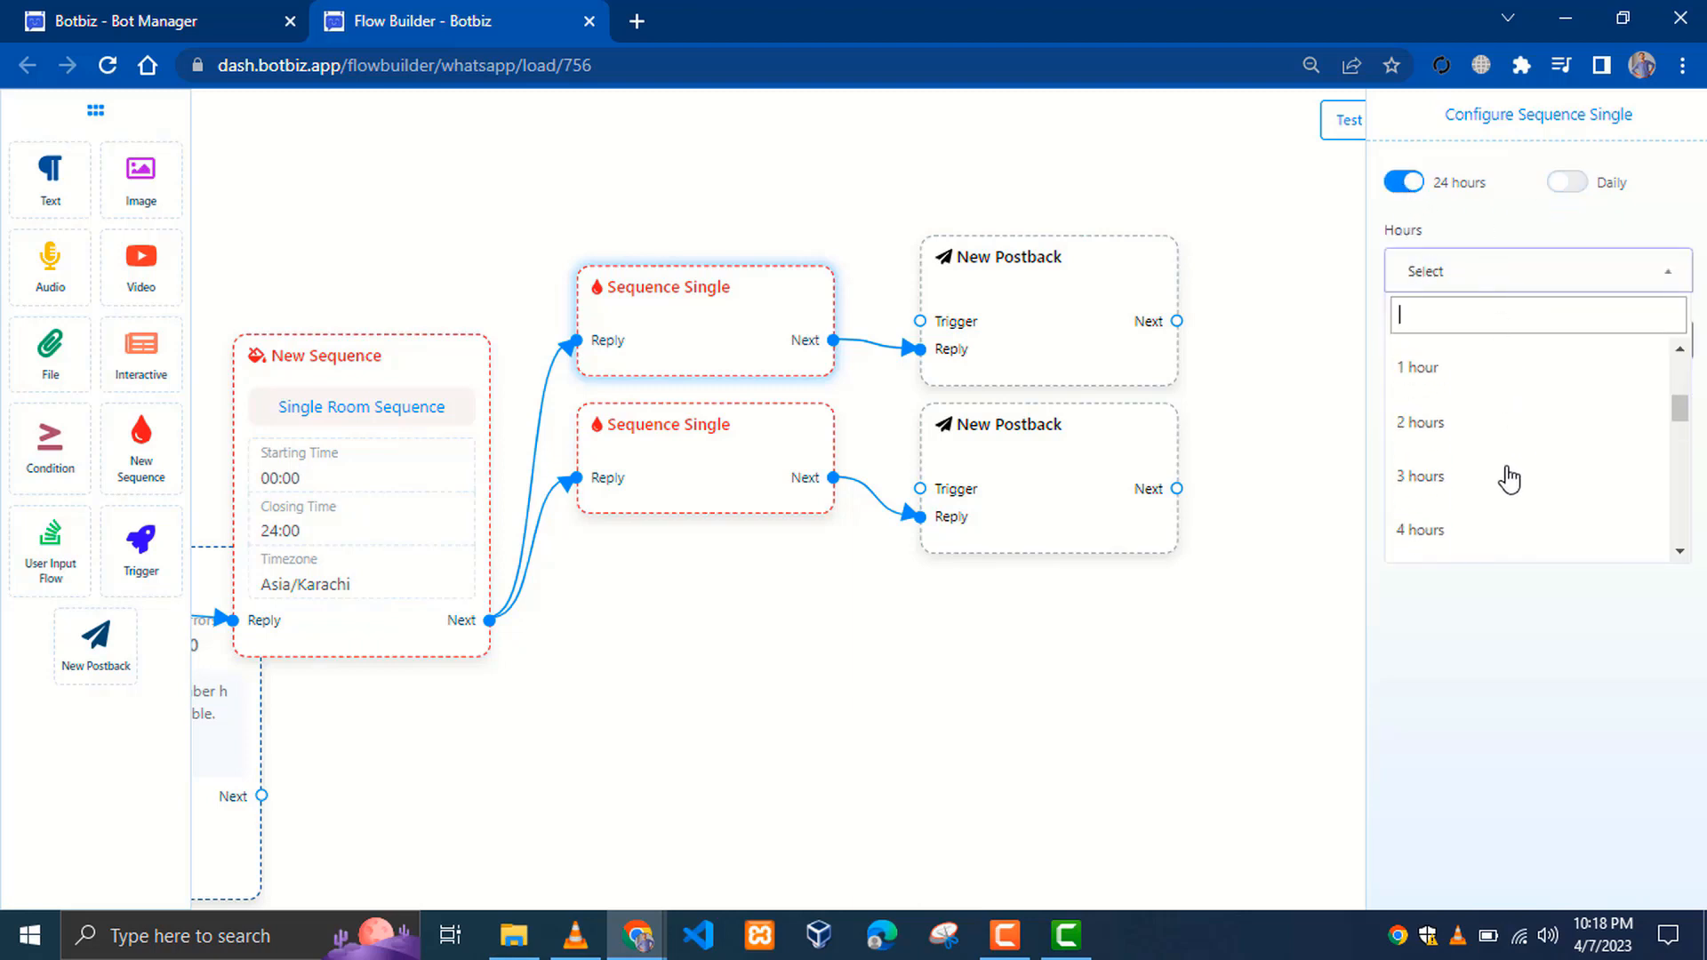
scroll(1505, 477, up, 2)
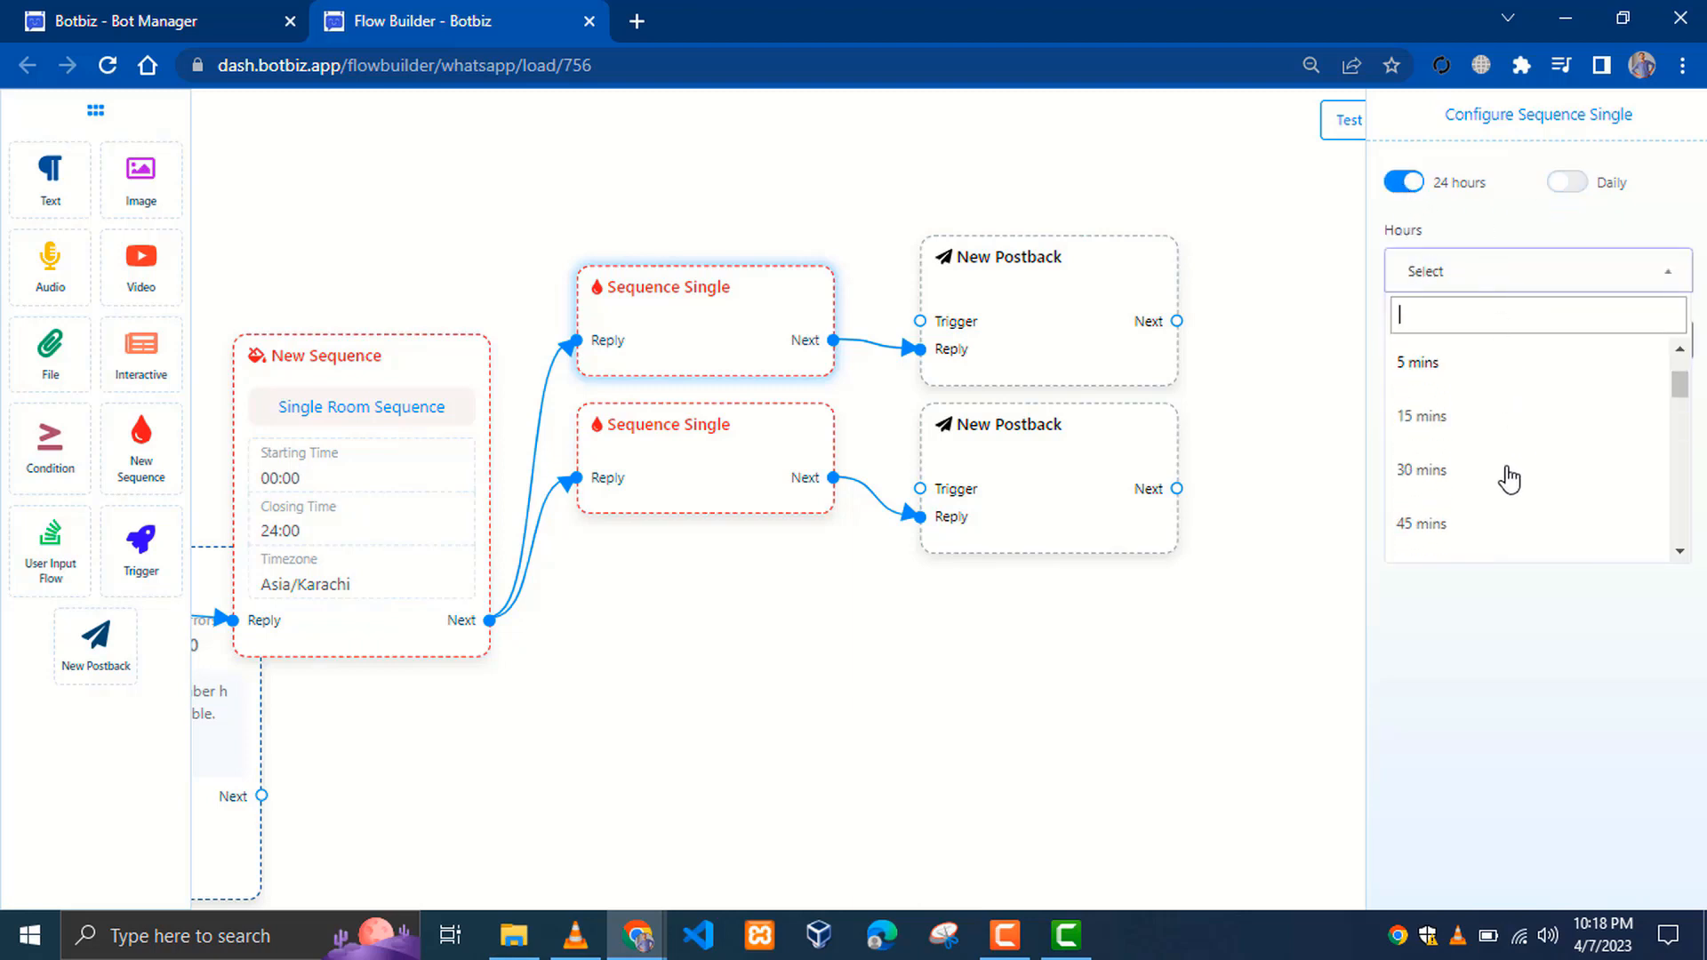
click(1431, 472)
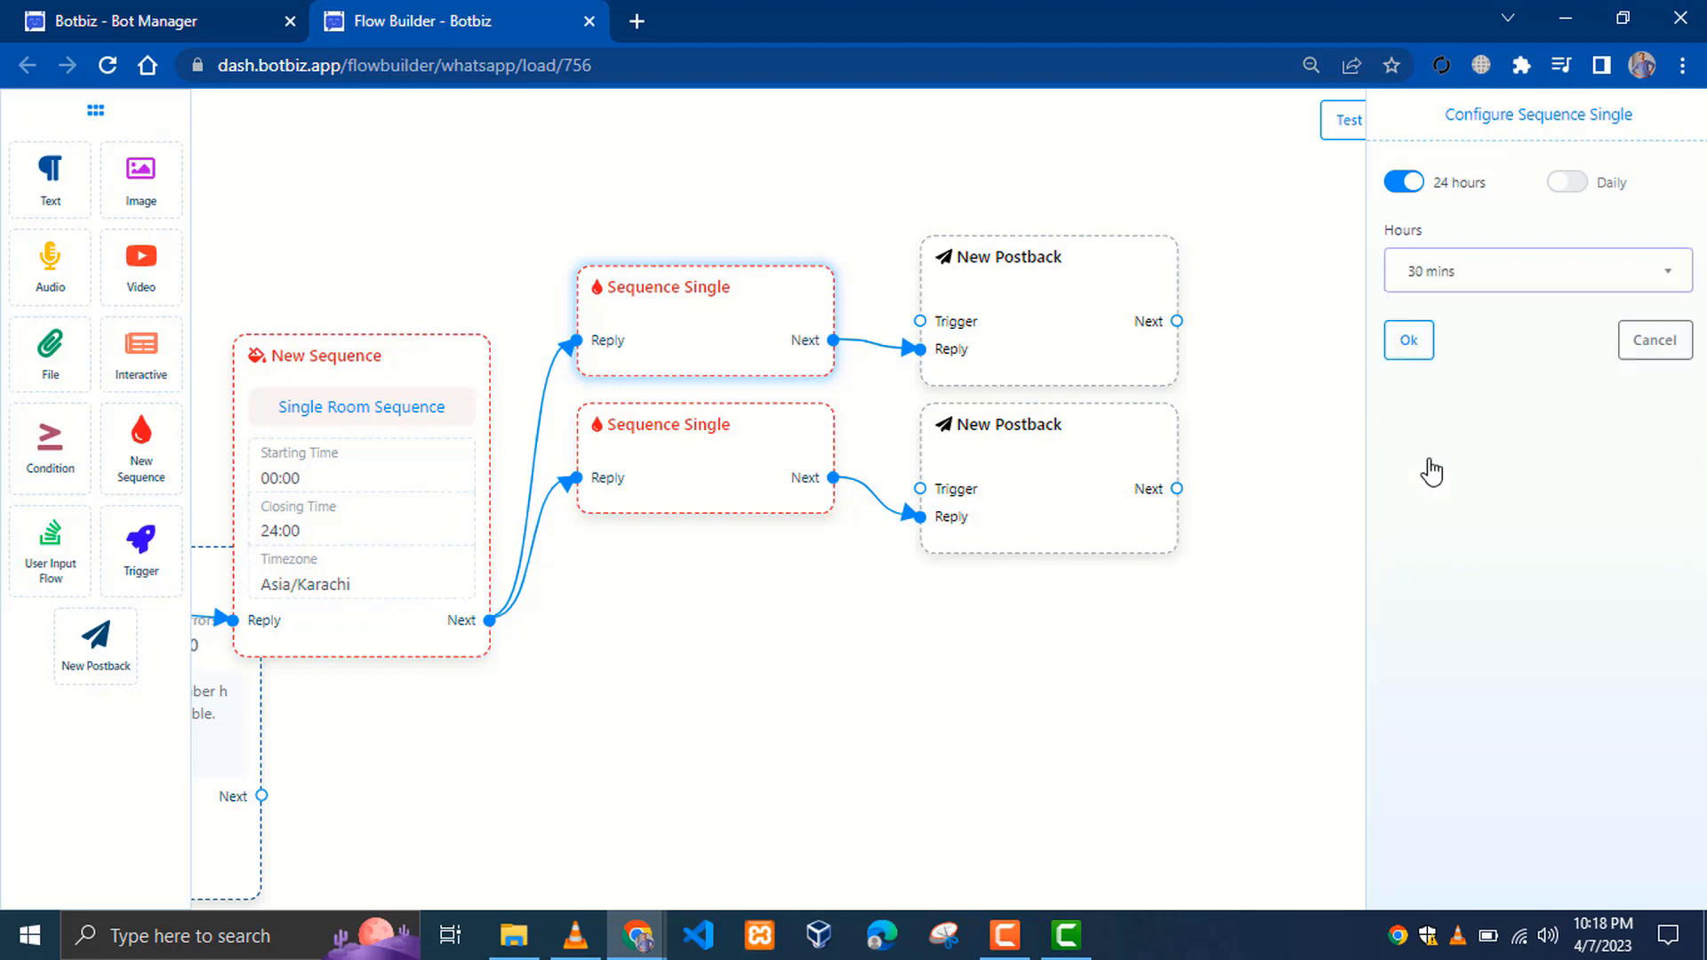
click(1413, 344)
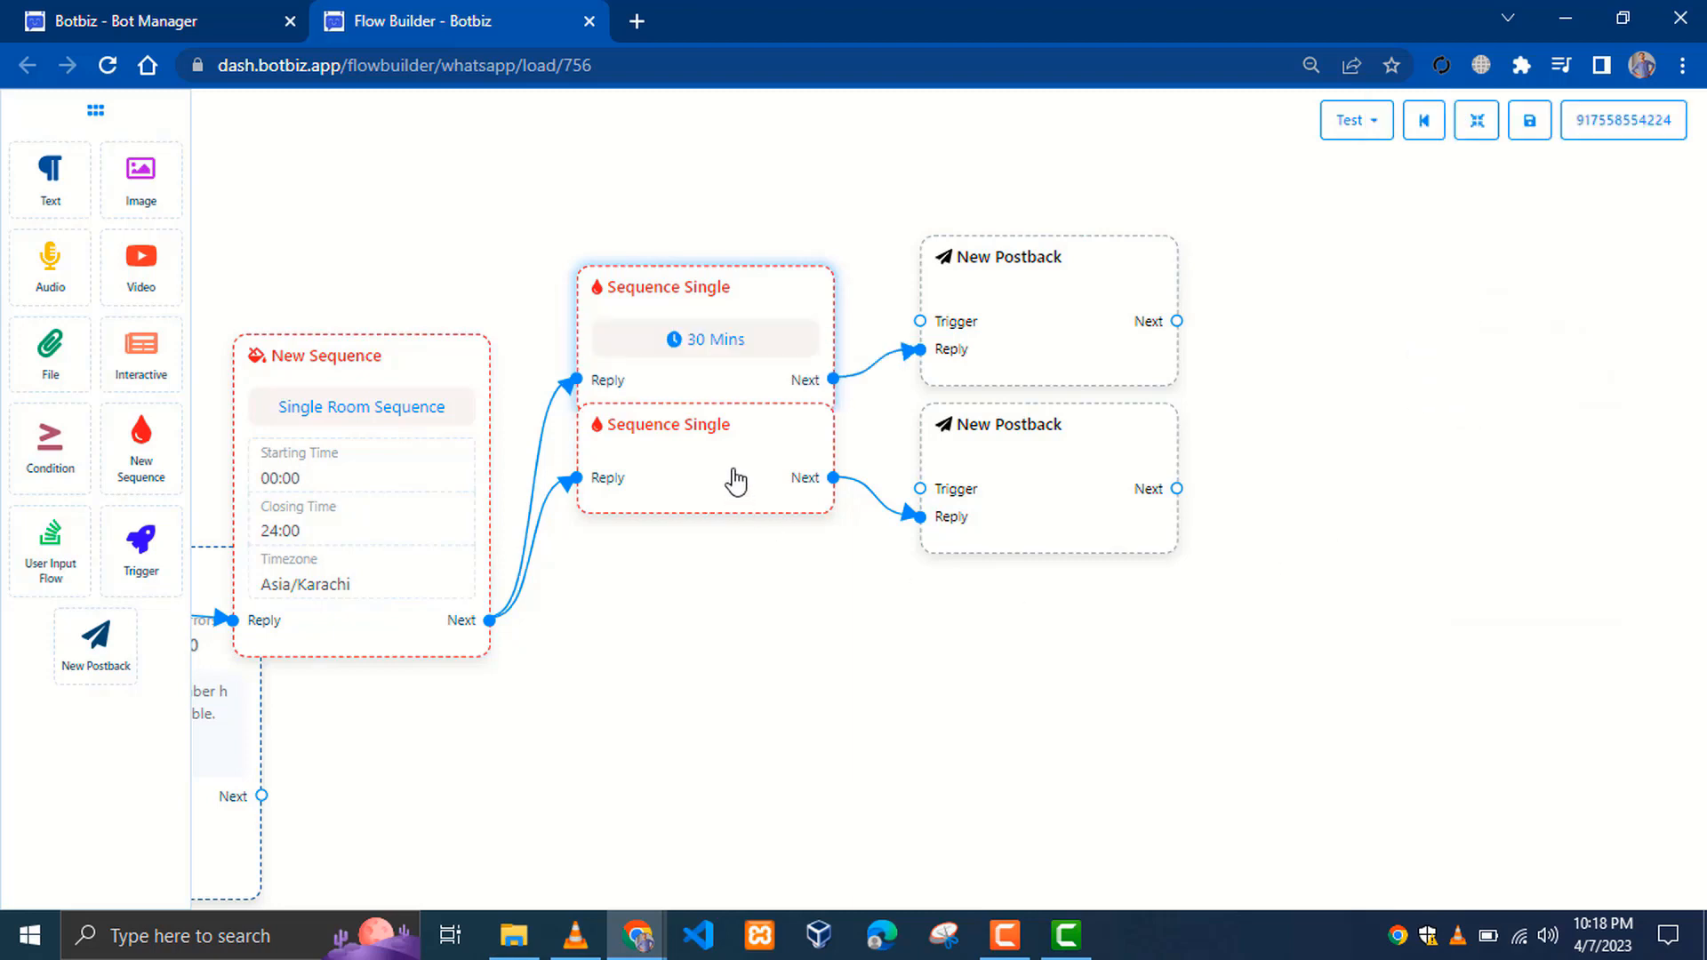
drag(735, 480, 727, 567)
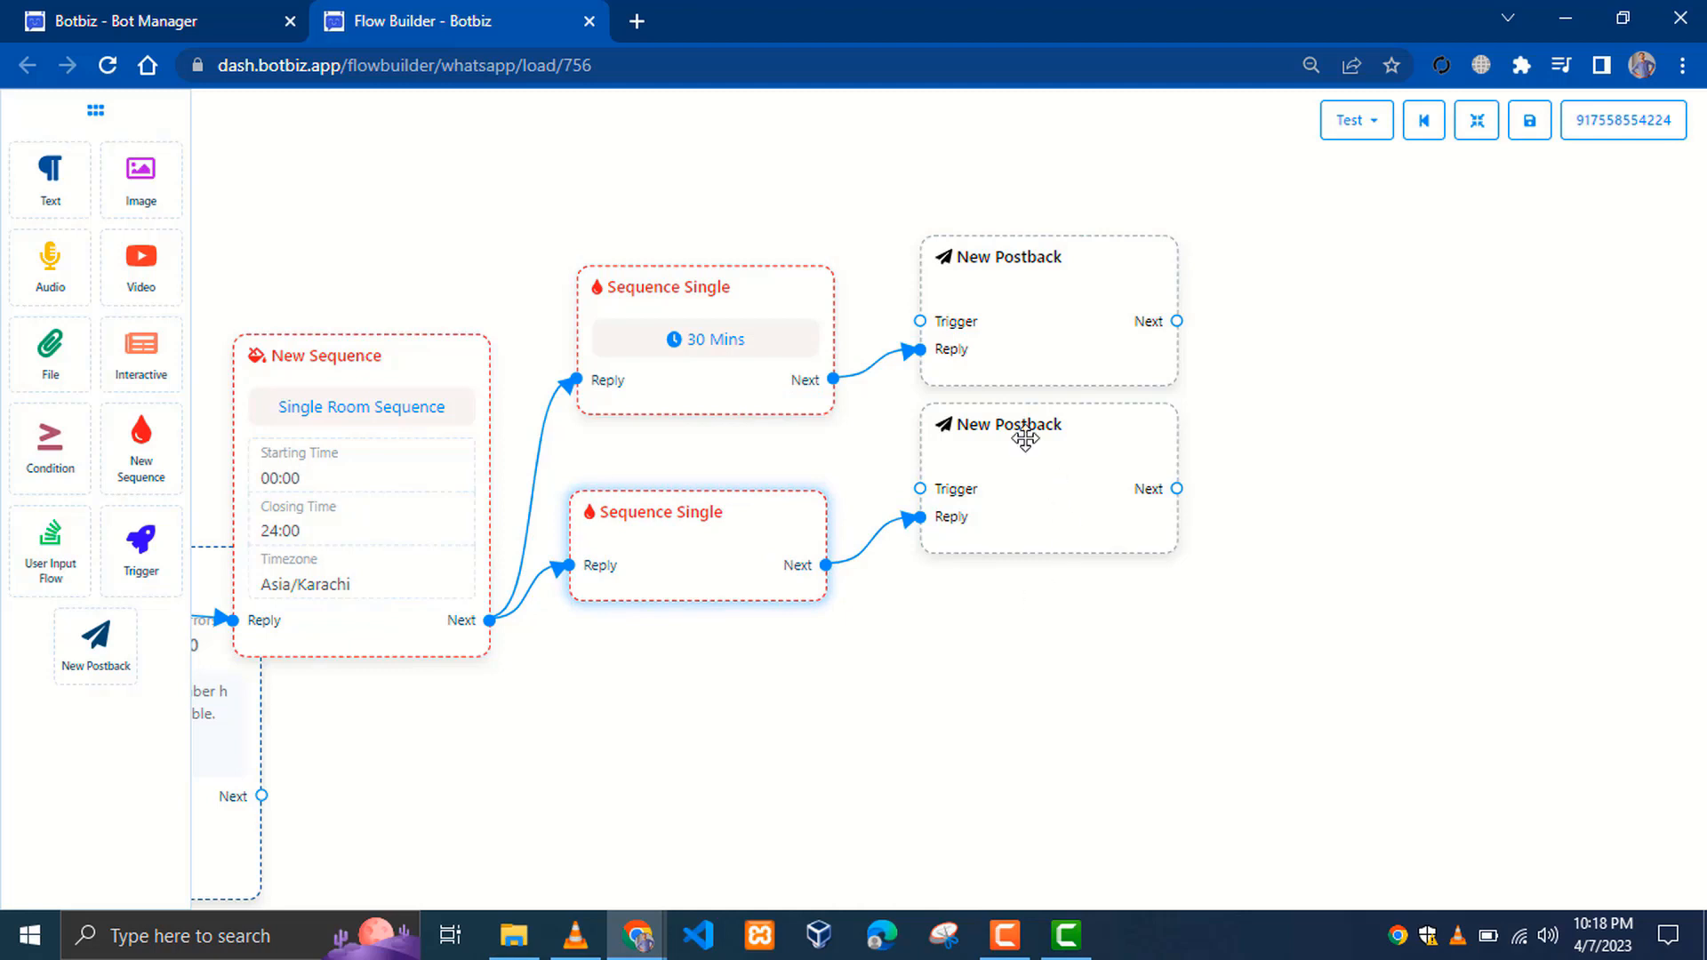
- Title the upper sequence's New Postback "30 minutes" and move the lower New Postback further down
double_click(993, 263)
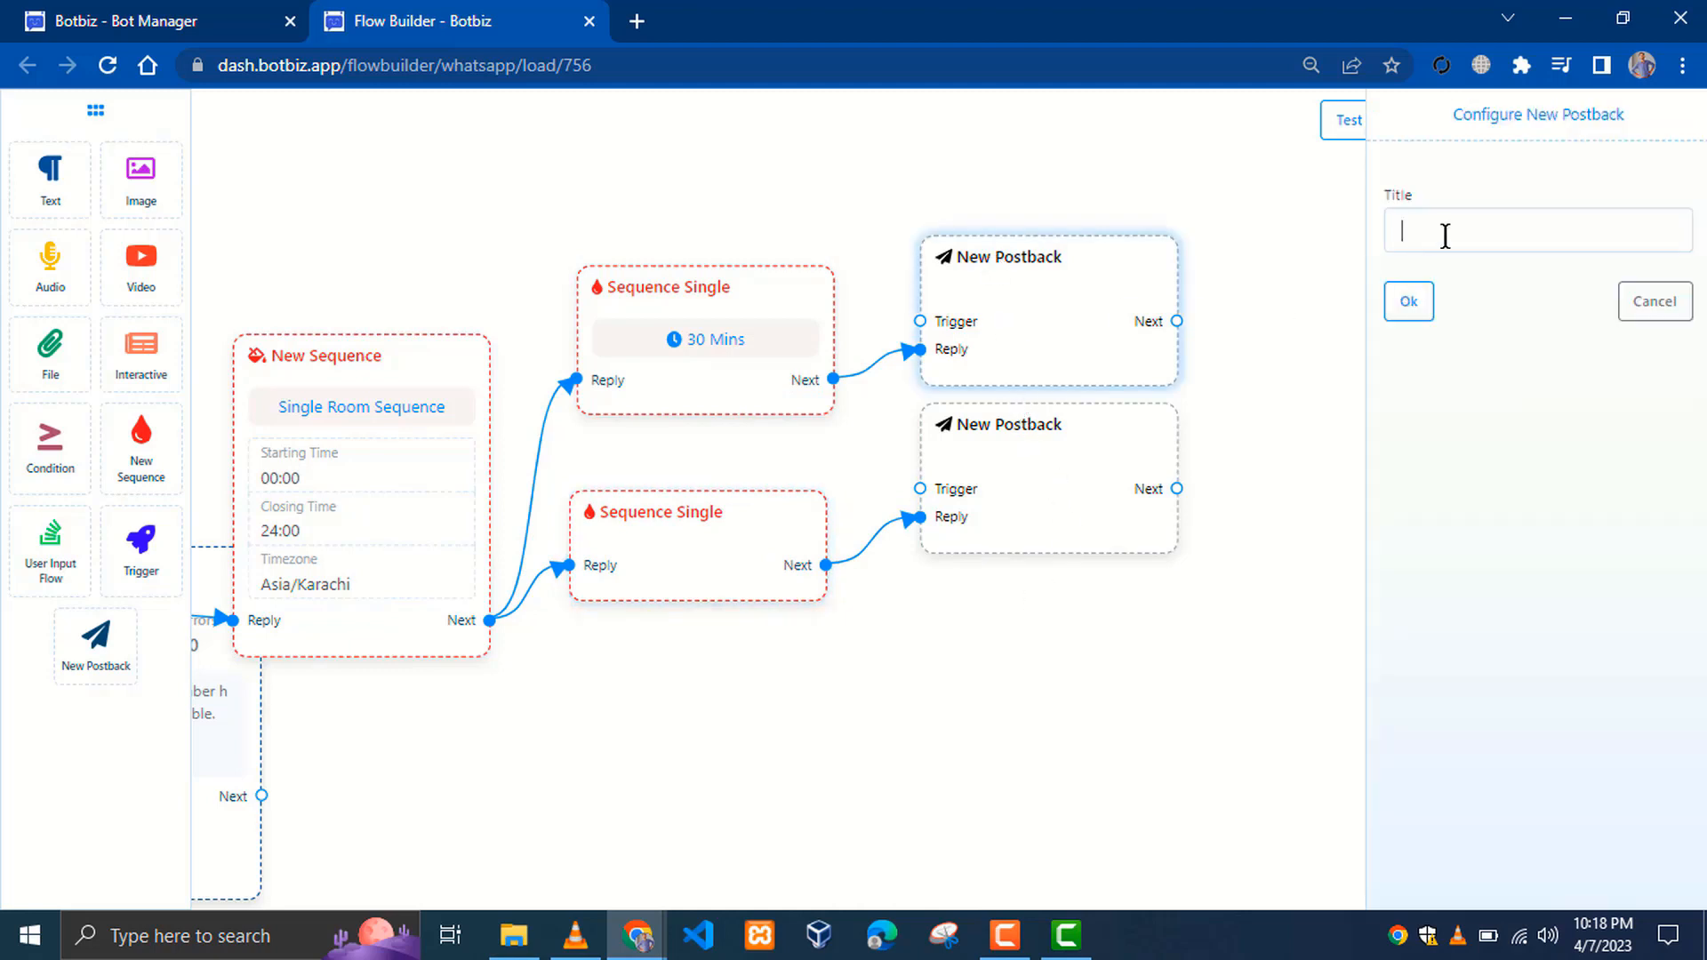
text(30 minutes)
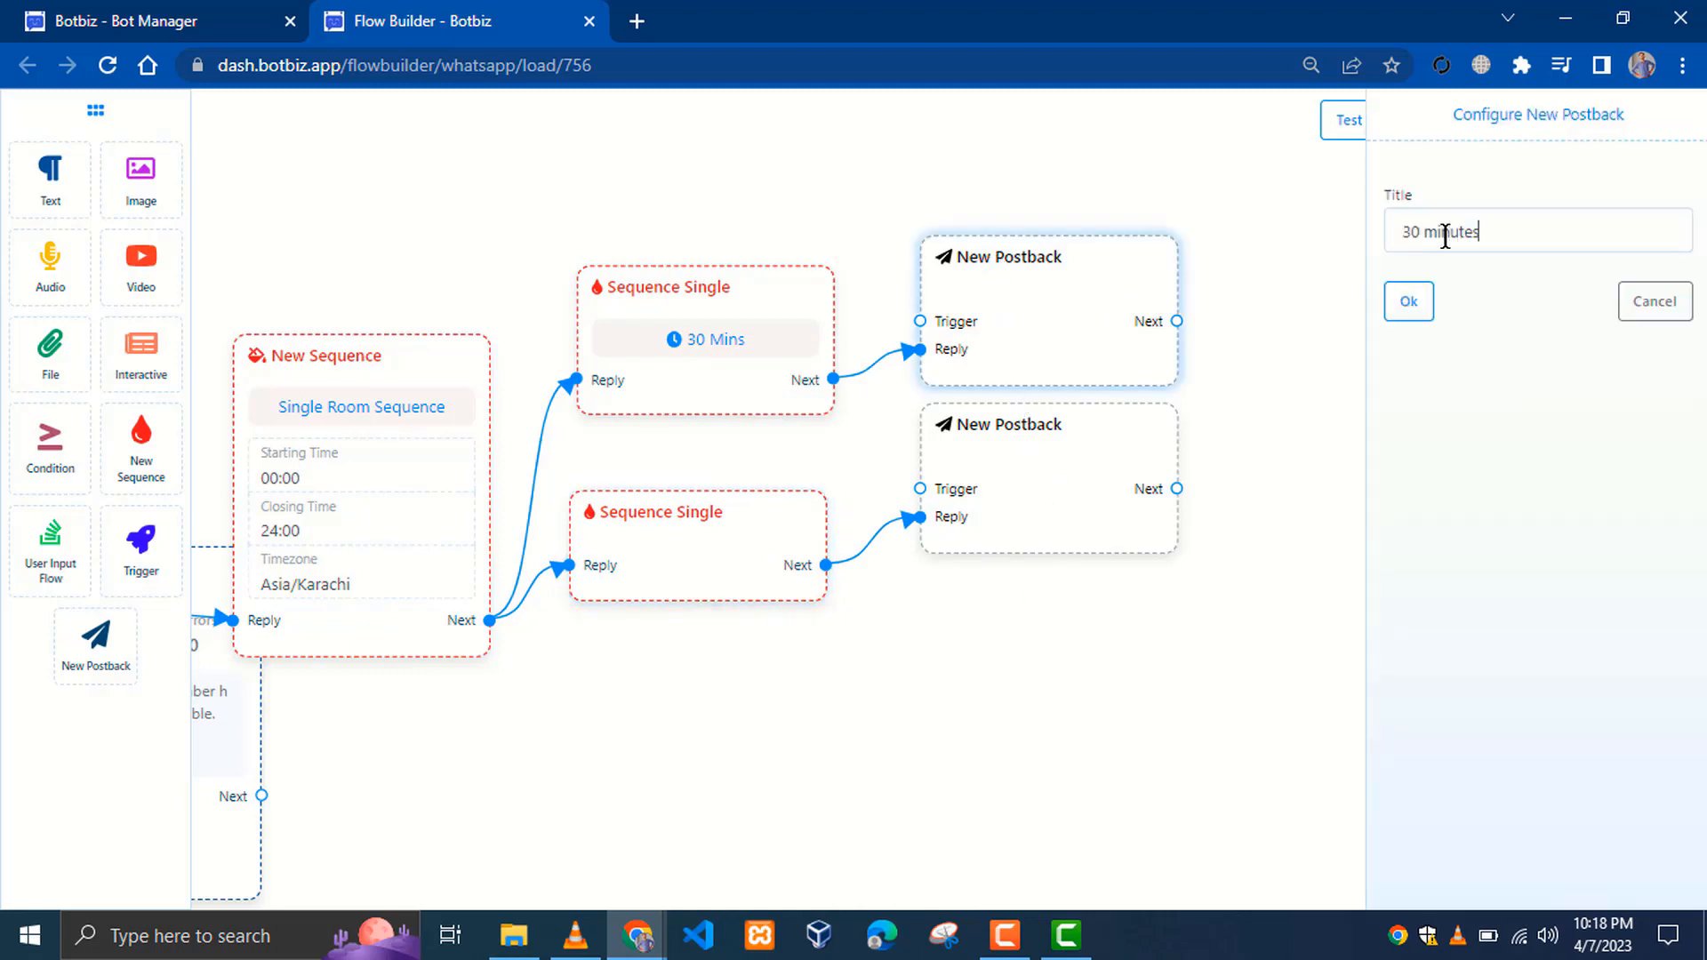
click(1410, 305)
drag(1102, 465, 1113, 567)
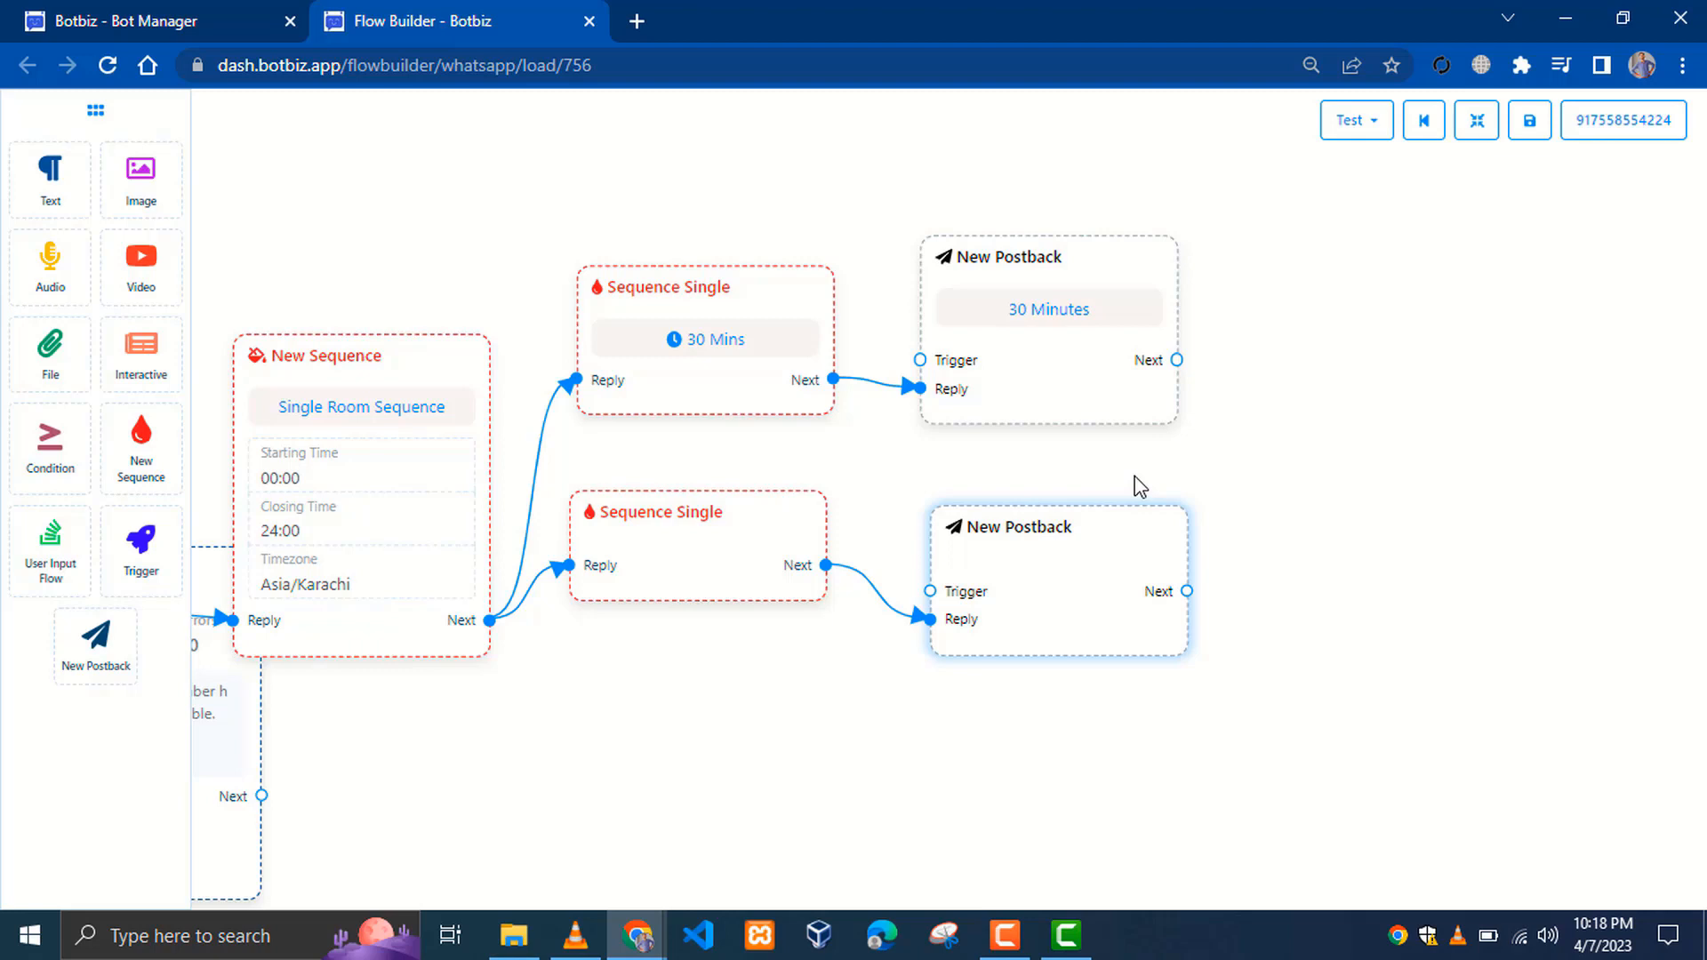
- Attach a Text reply to the 30 Minutes postback and start its message with "Hello , #LEAD_USER_FIRST_NAME#"
drag(1176, 361, 1316, 296)
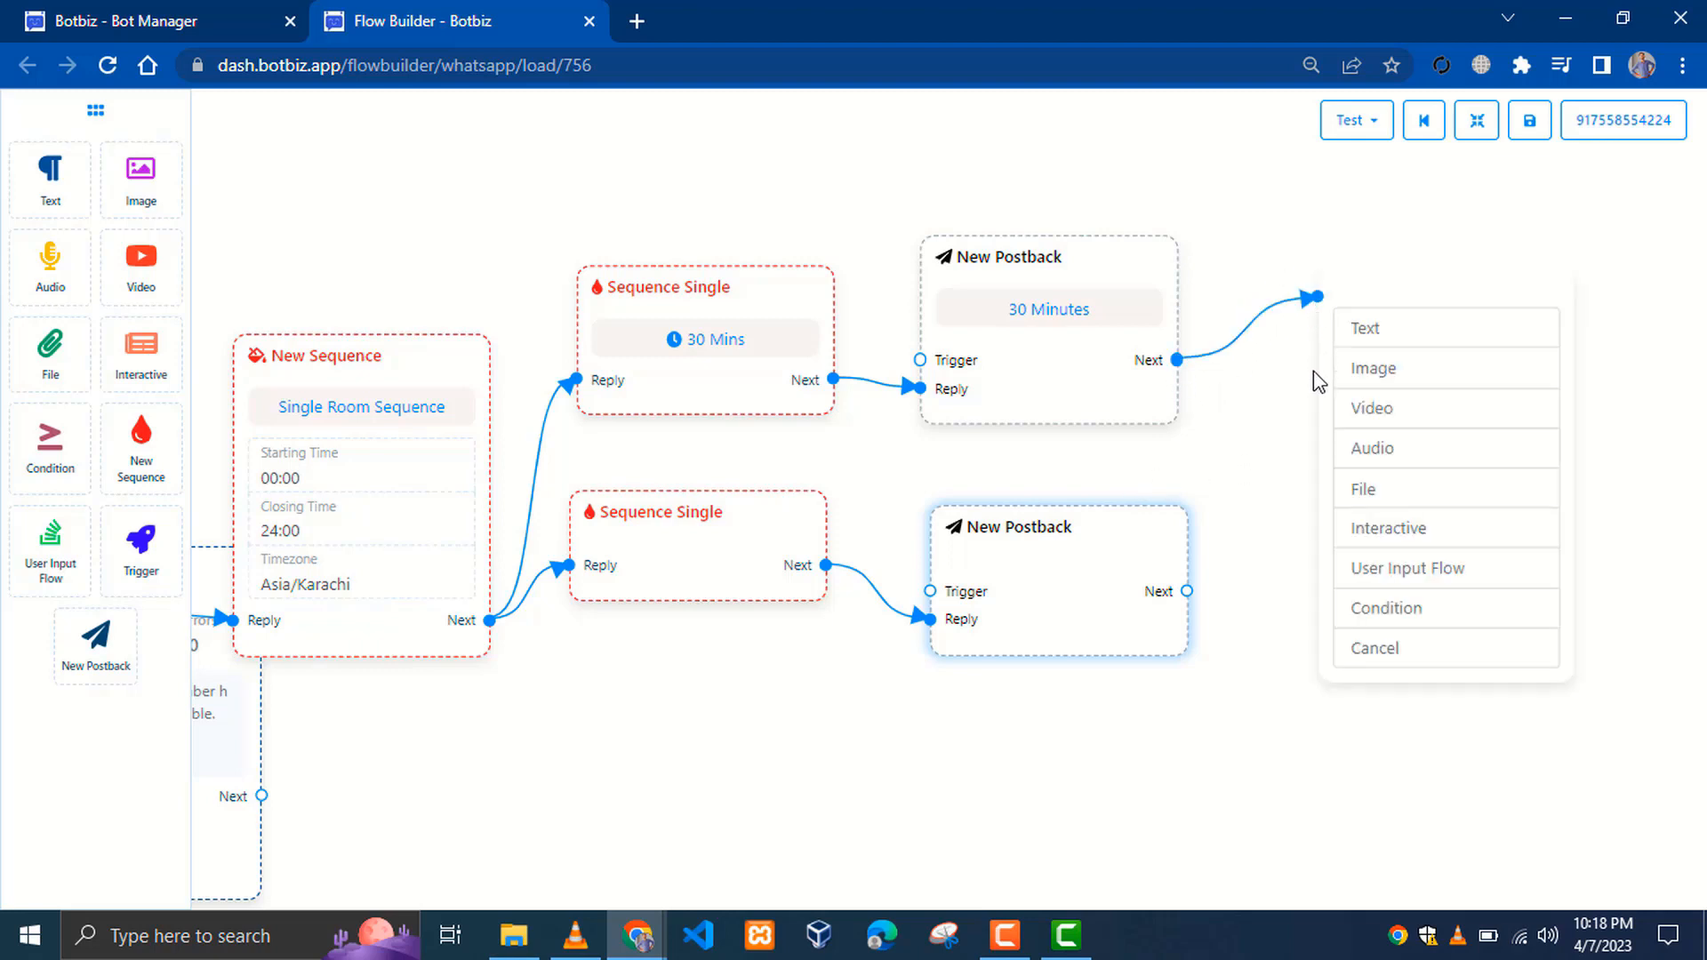
click(1370, 334)
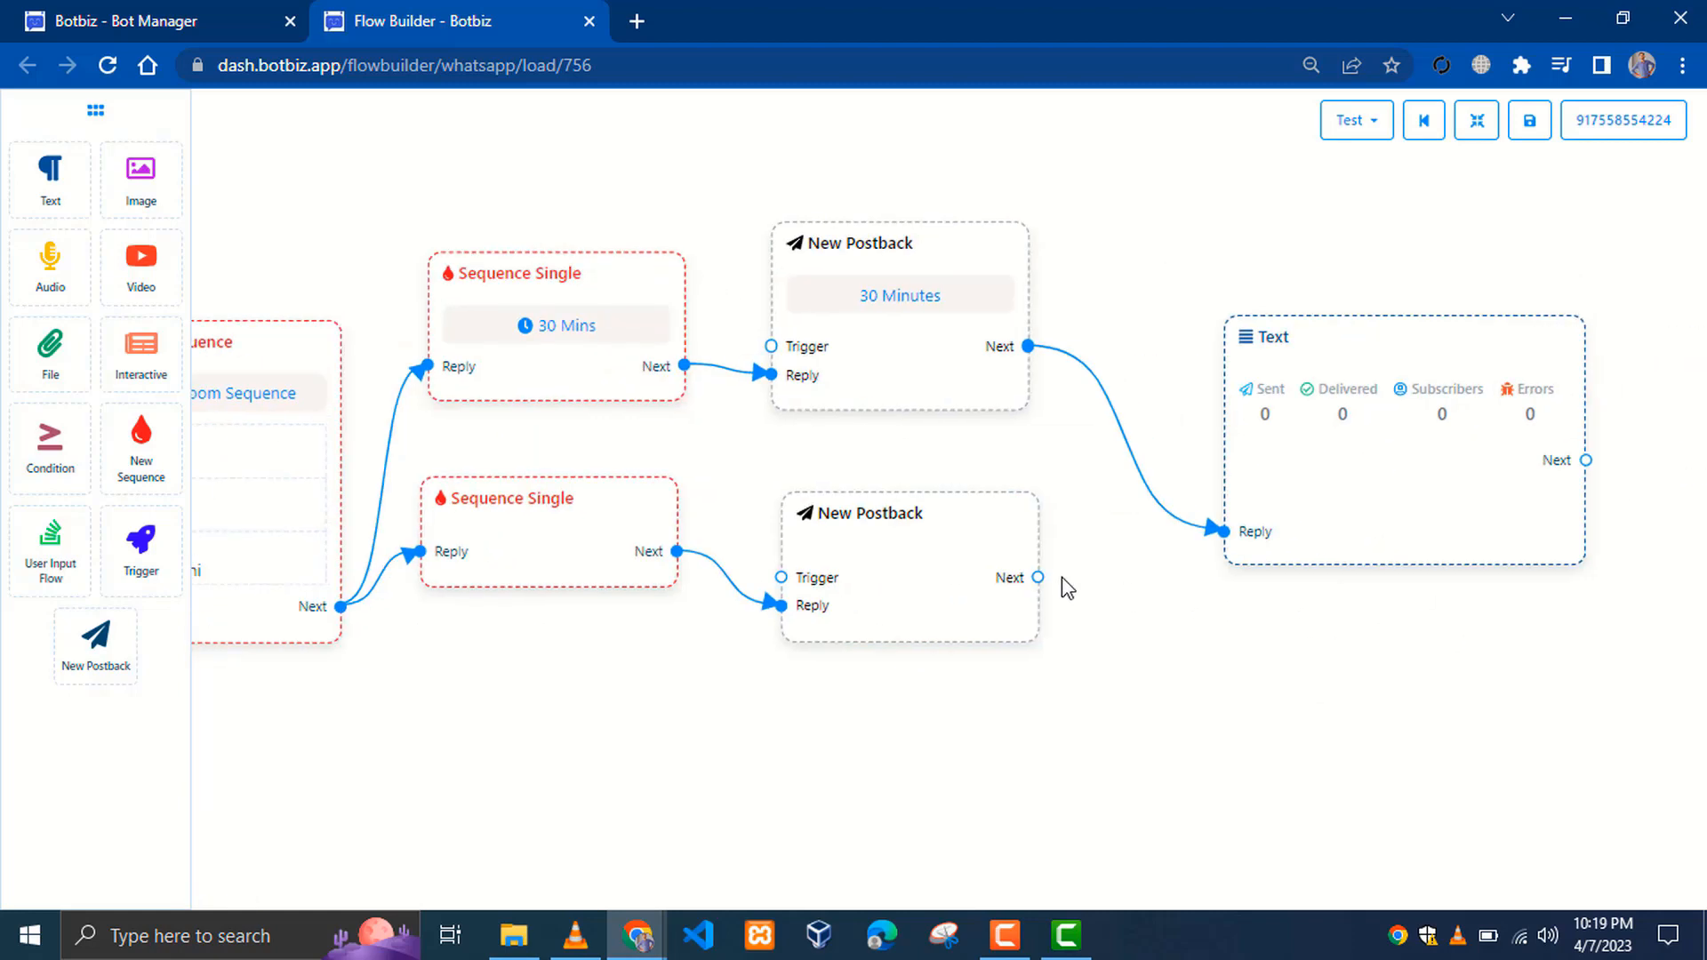
double_click(1006, 283)
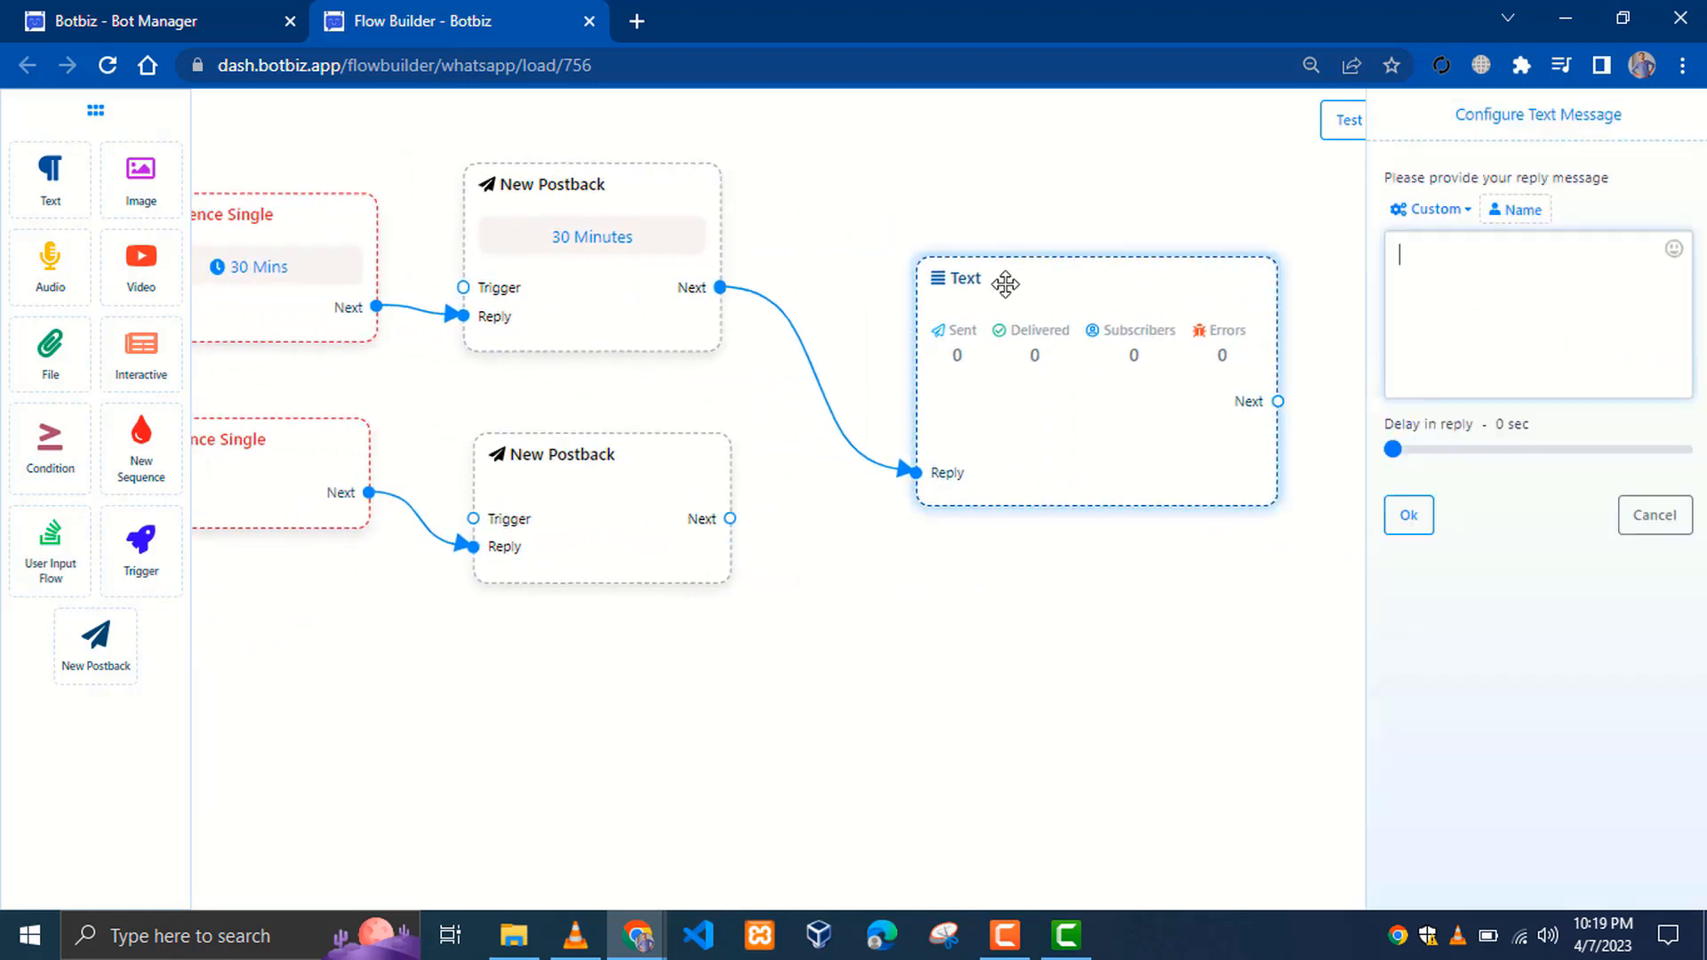
text(Hello , #LEAD_USER_FIRST_NAME#)
click(1518, 210)
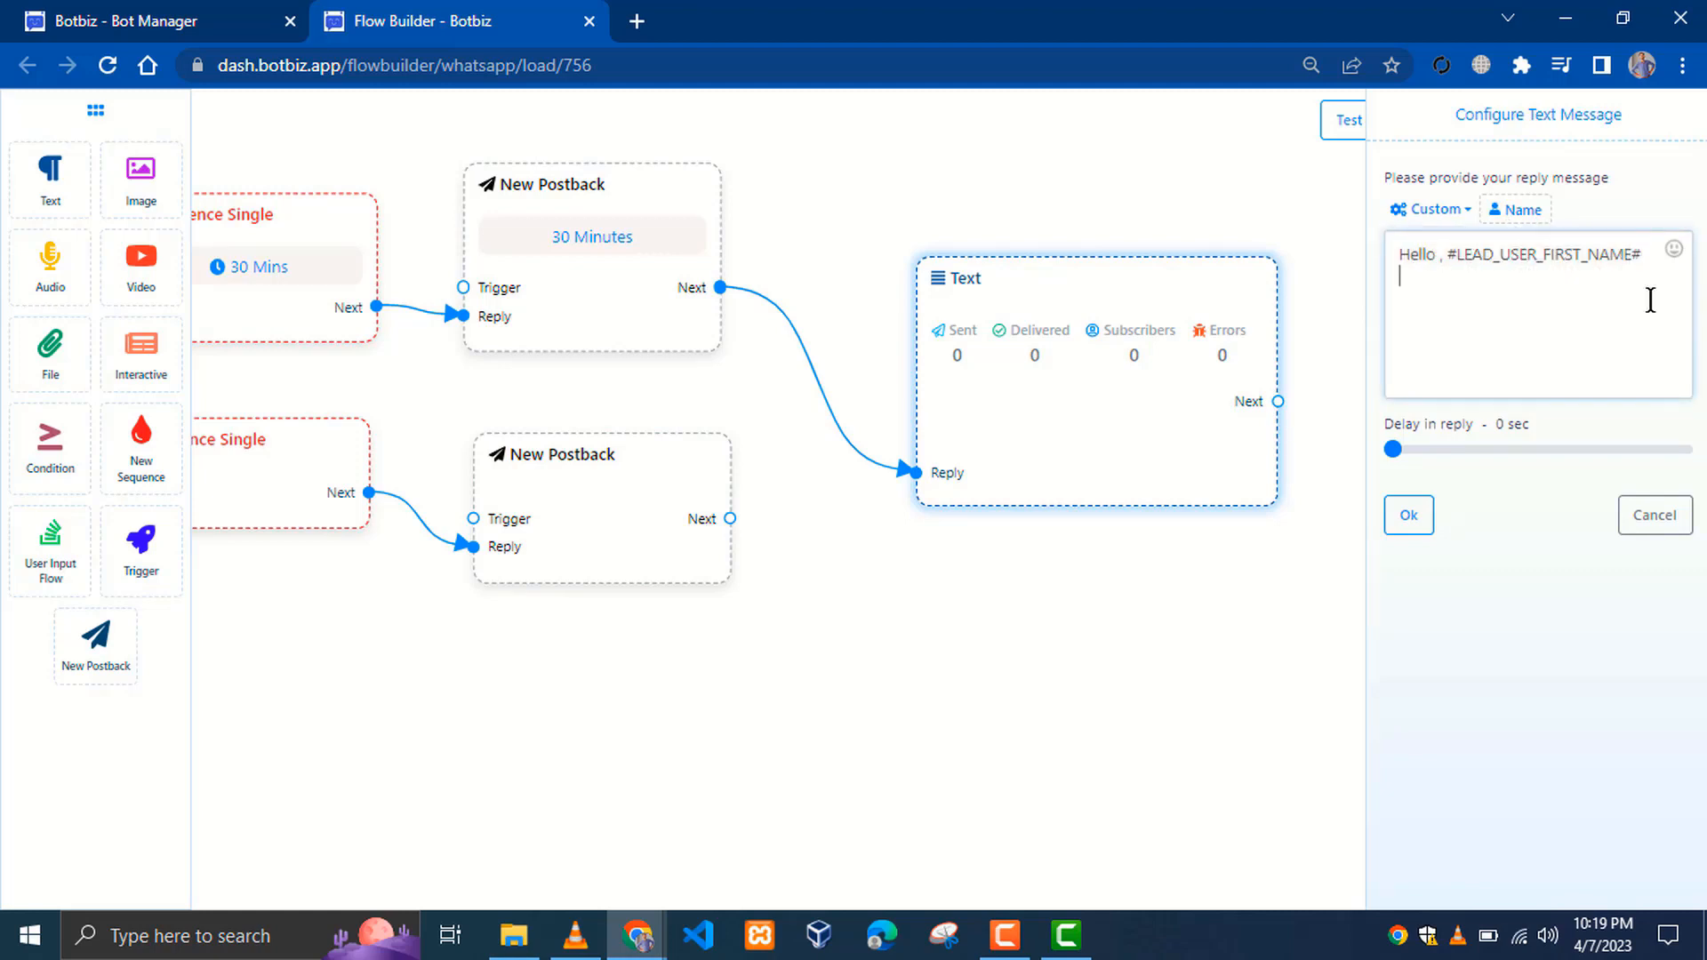
- Append "You were looking for single rooms, did you find one ? if not then you can have a look to our single rooms from the link below."
key(Return)
text(You were looking for single rooms, did you find one ? if not then you can have a look to our single rooms from the link below.)
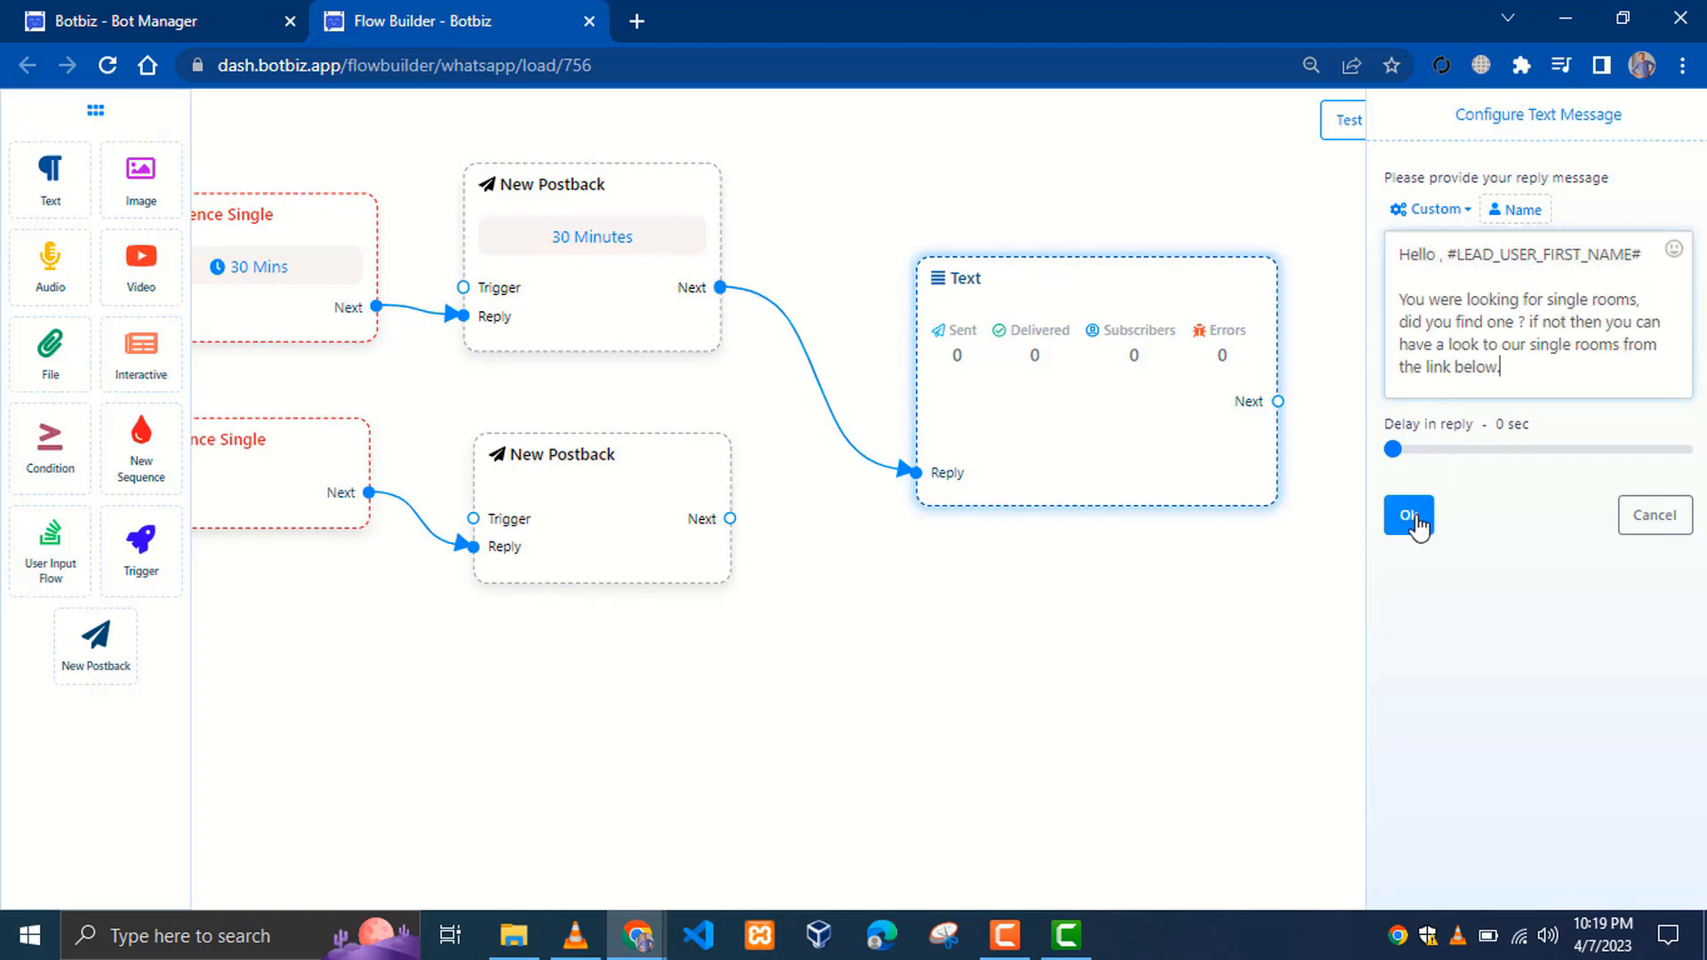
click(1412, 516)
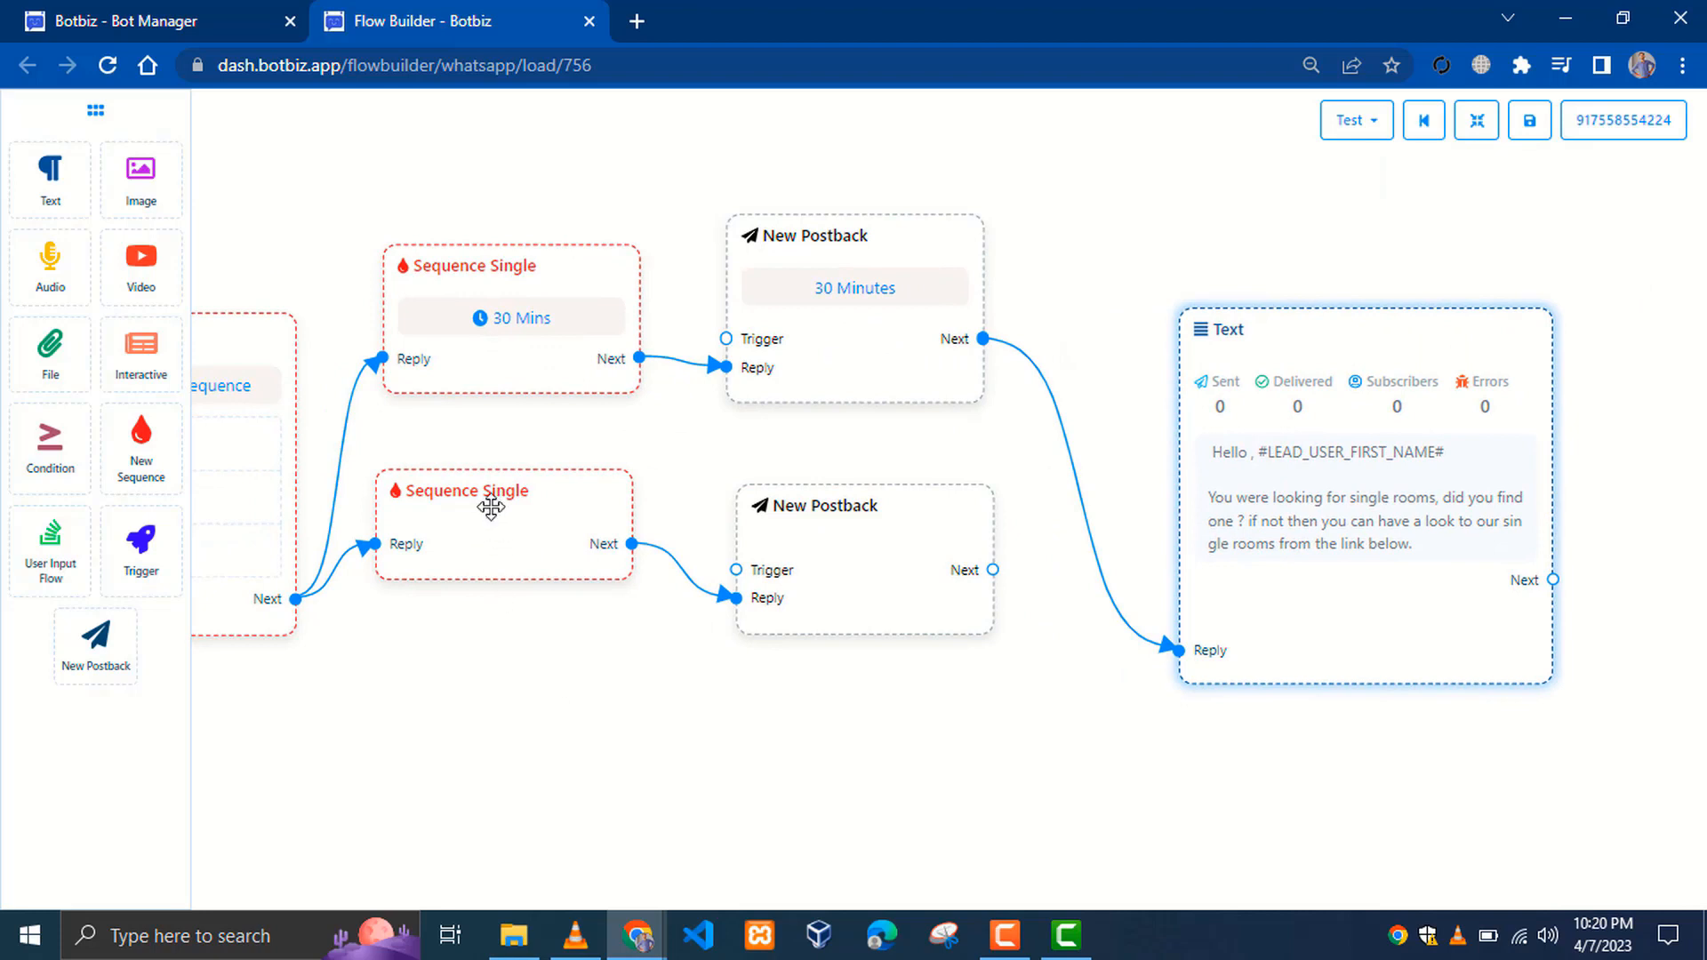
- Set the lower Sequence Single to Daily mode with the template mymessagetemplate (text) on Day-2
double_click(491, 507)
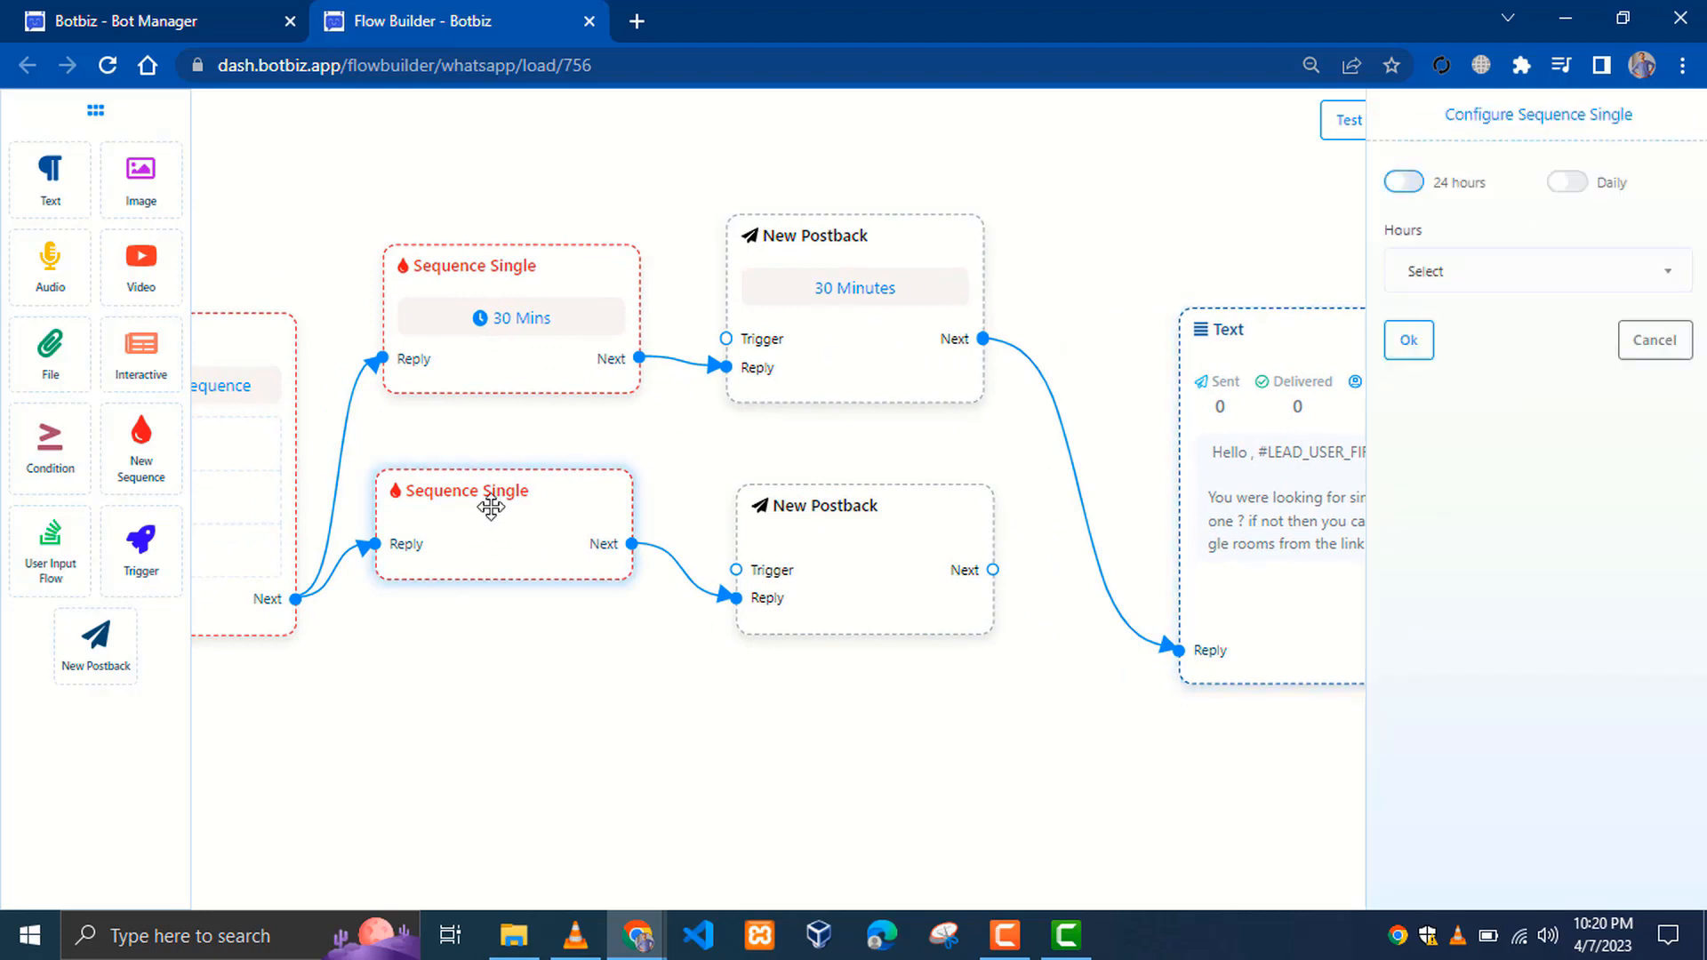
click(1571, 185)
click(1675, 275)
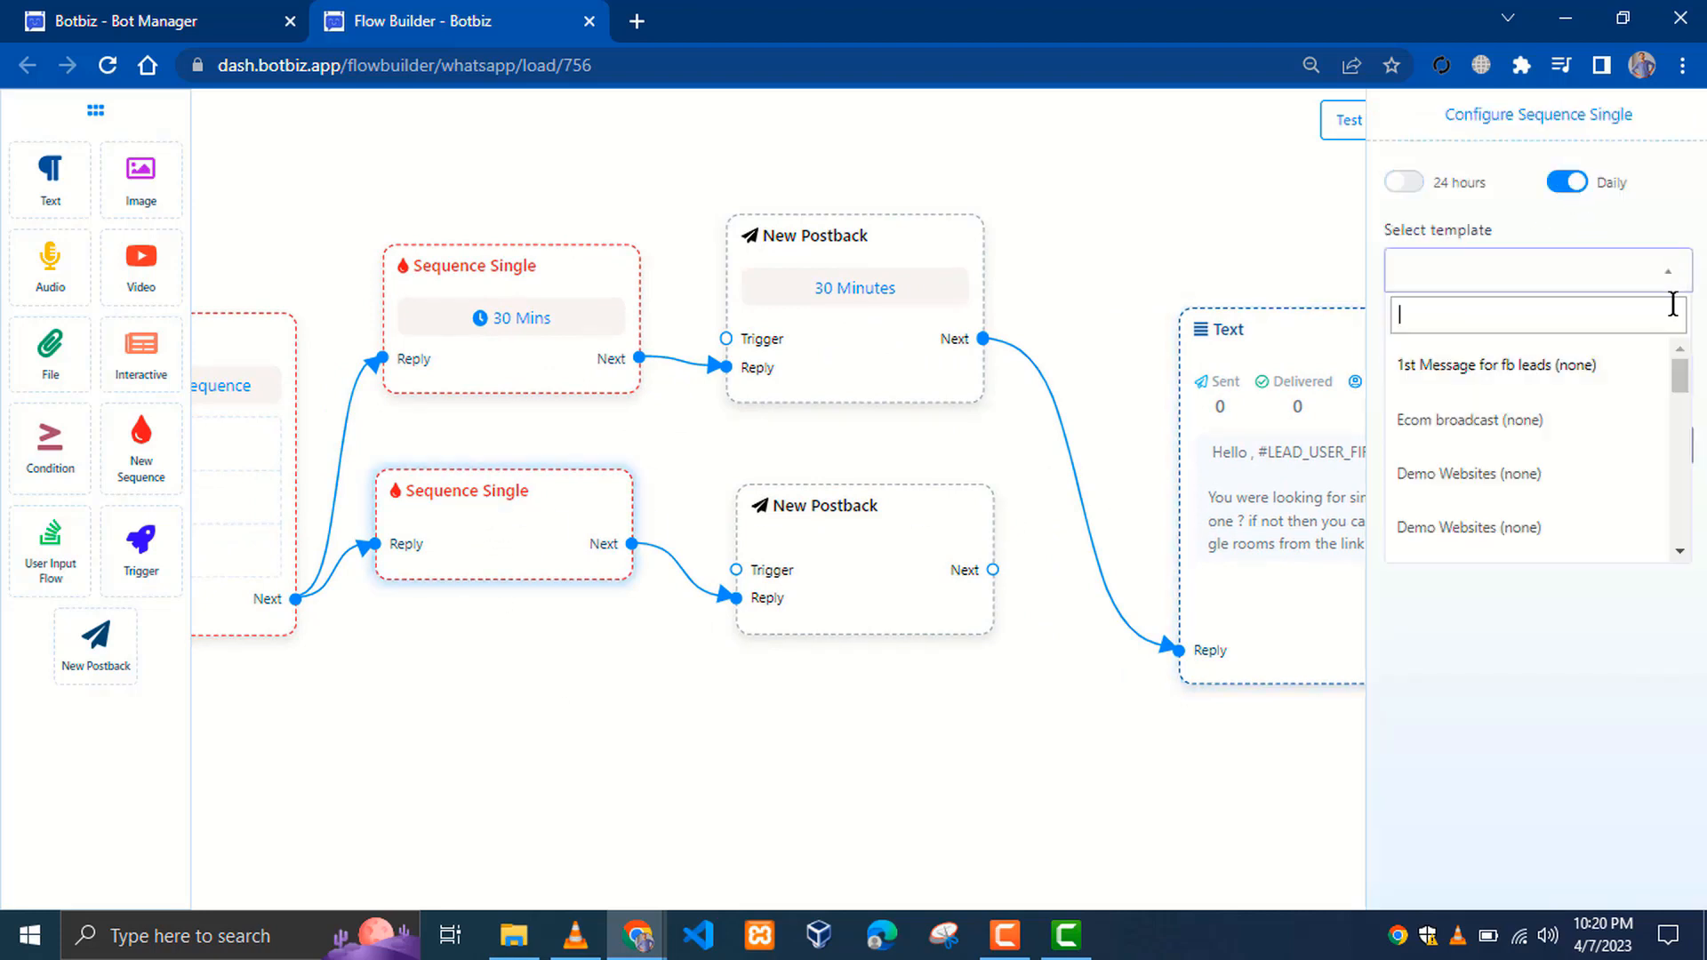
drag(1680, 380, 1679, 430)
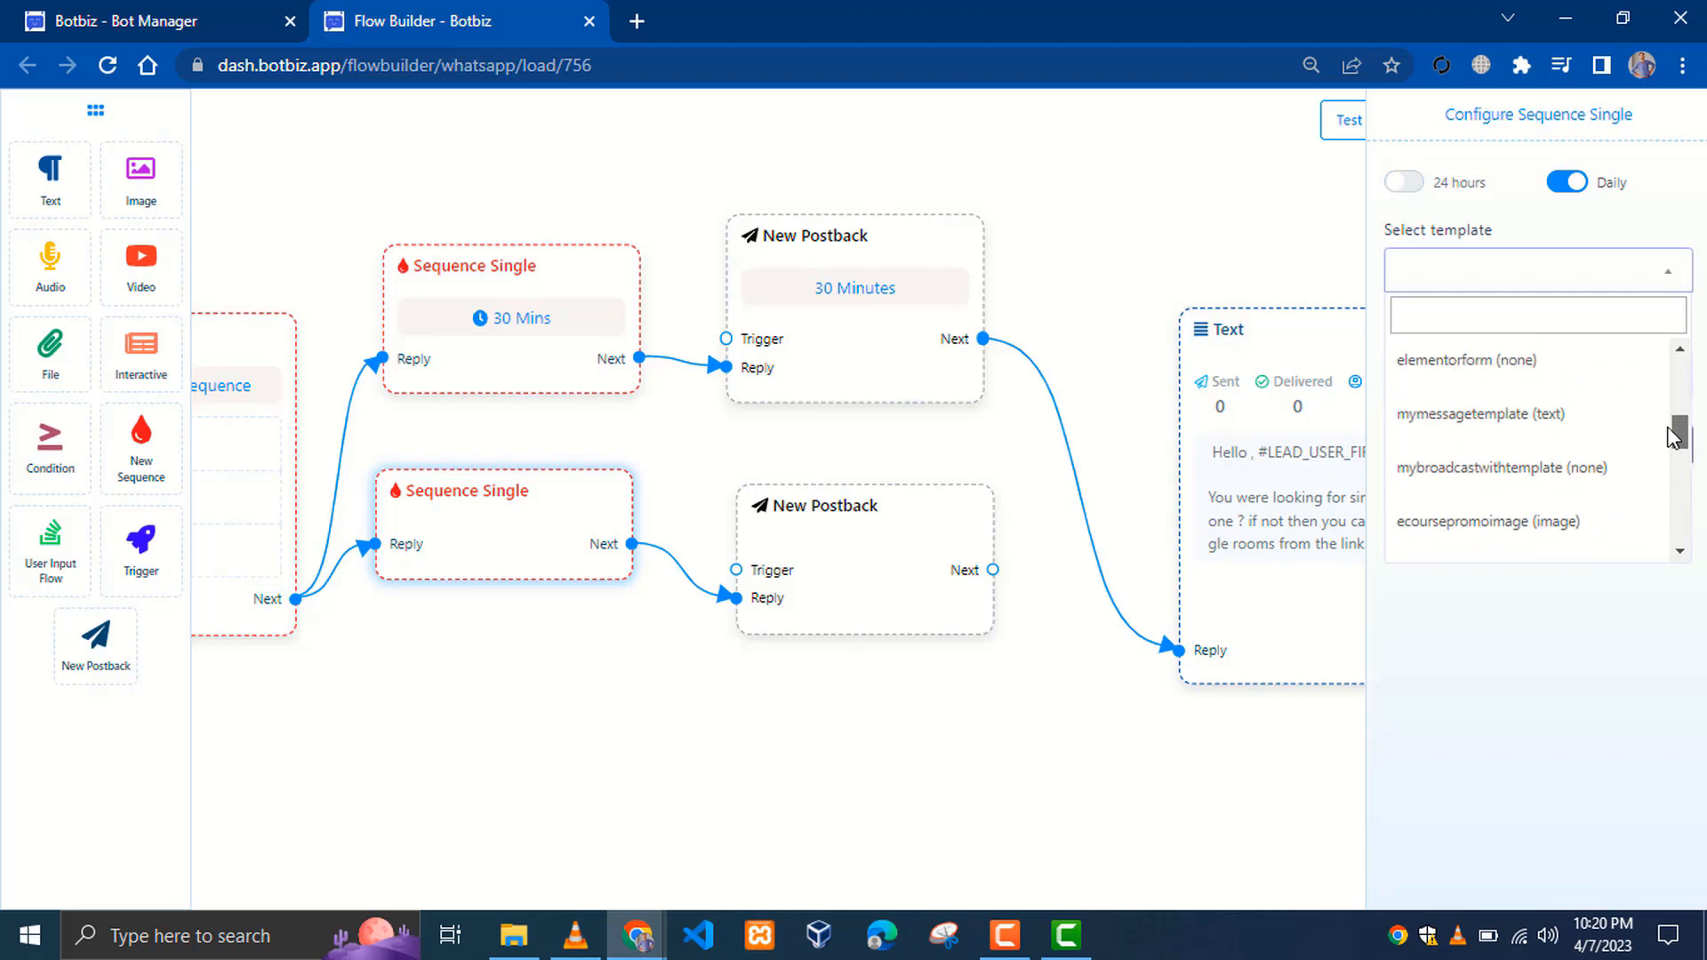
click(1529, 437)
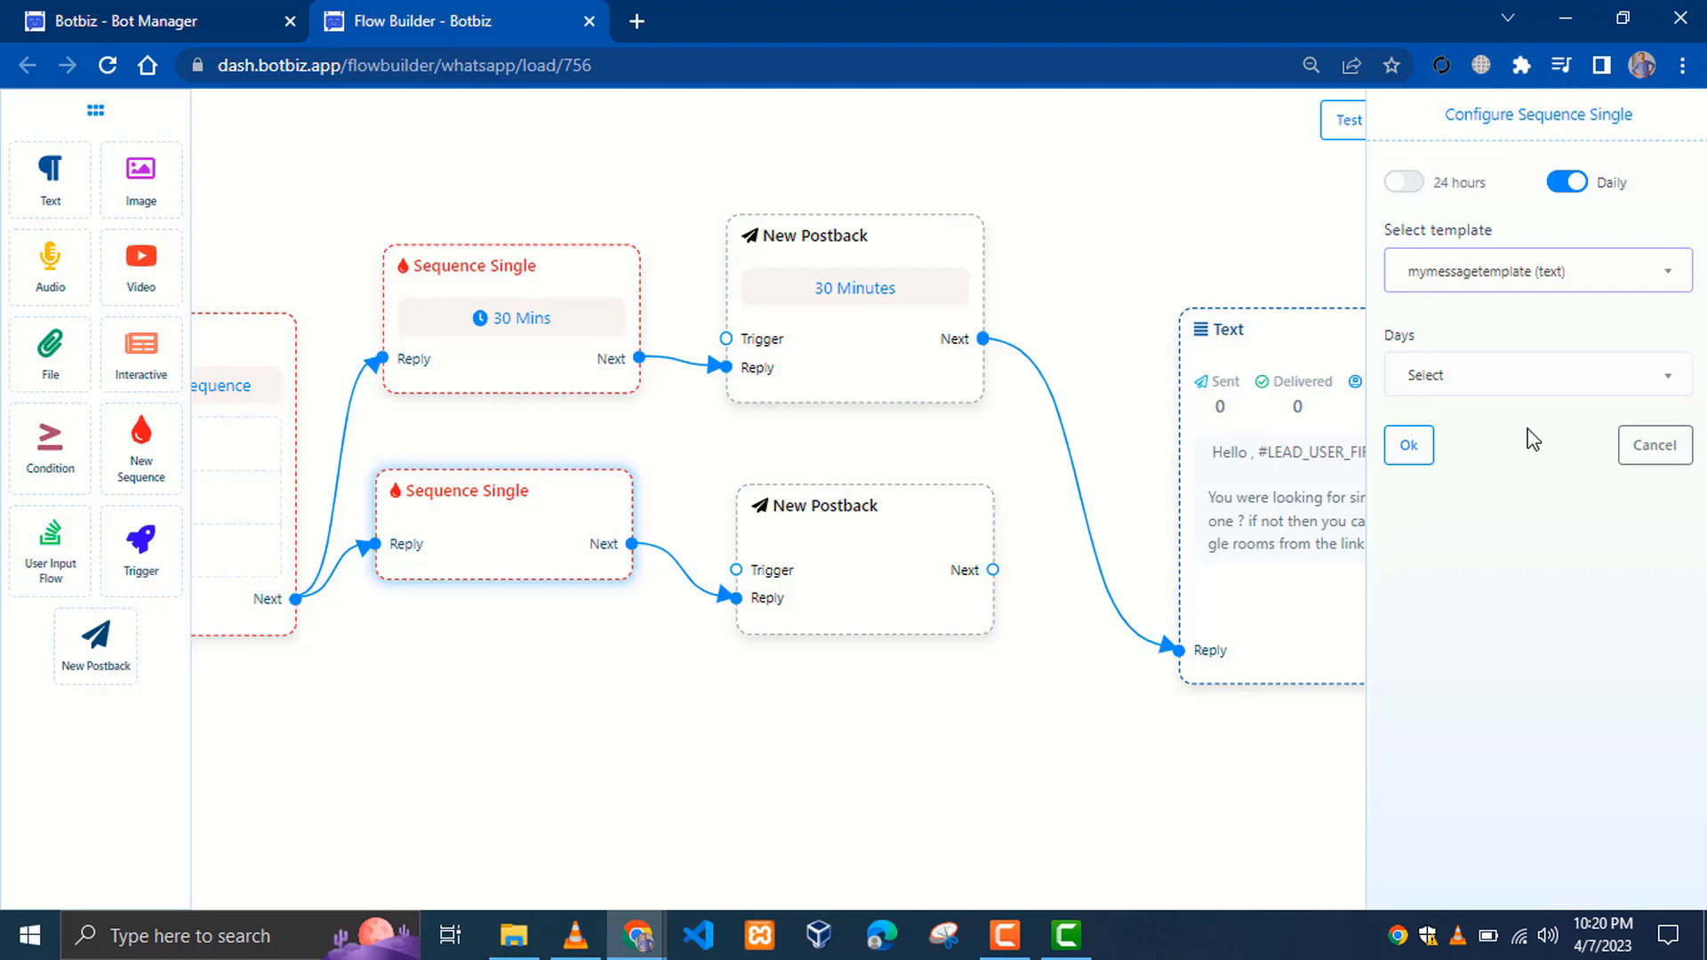
click(1585, 389)
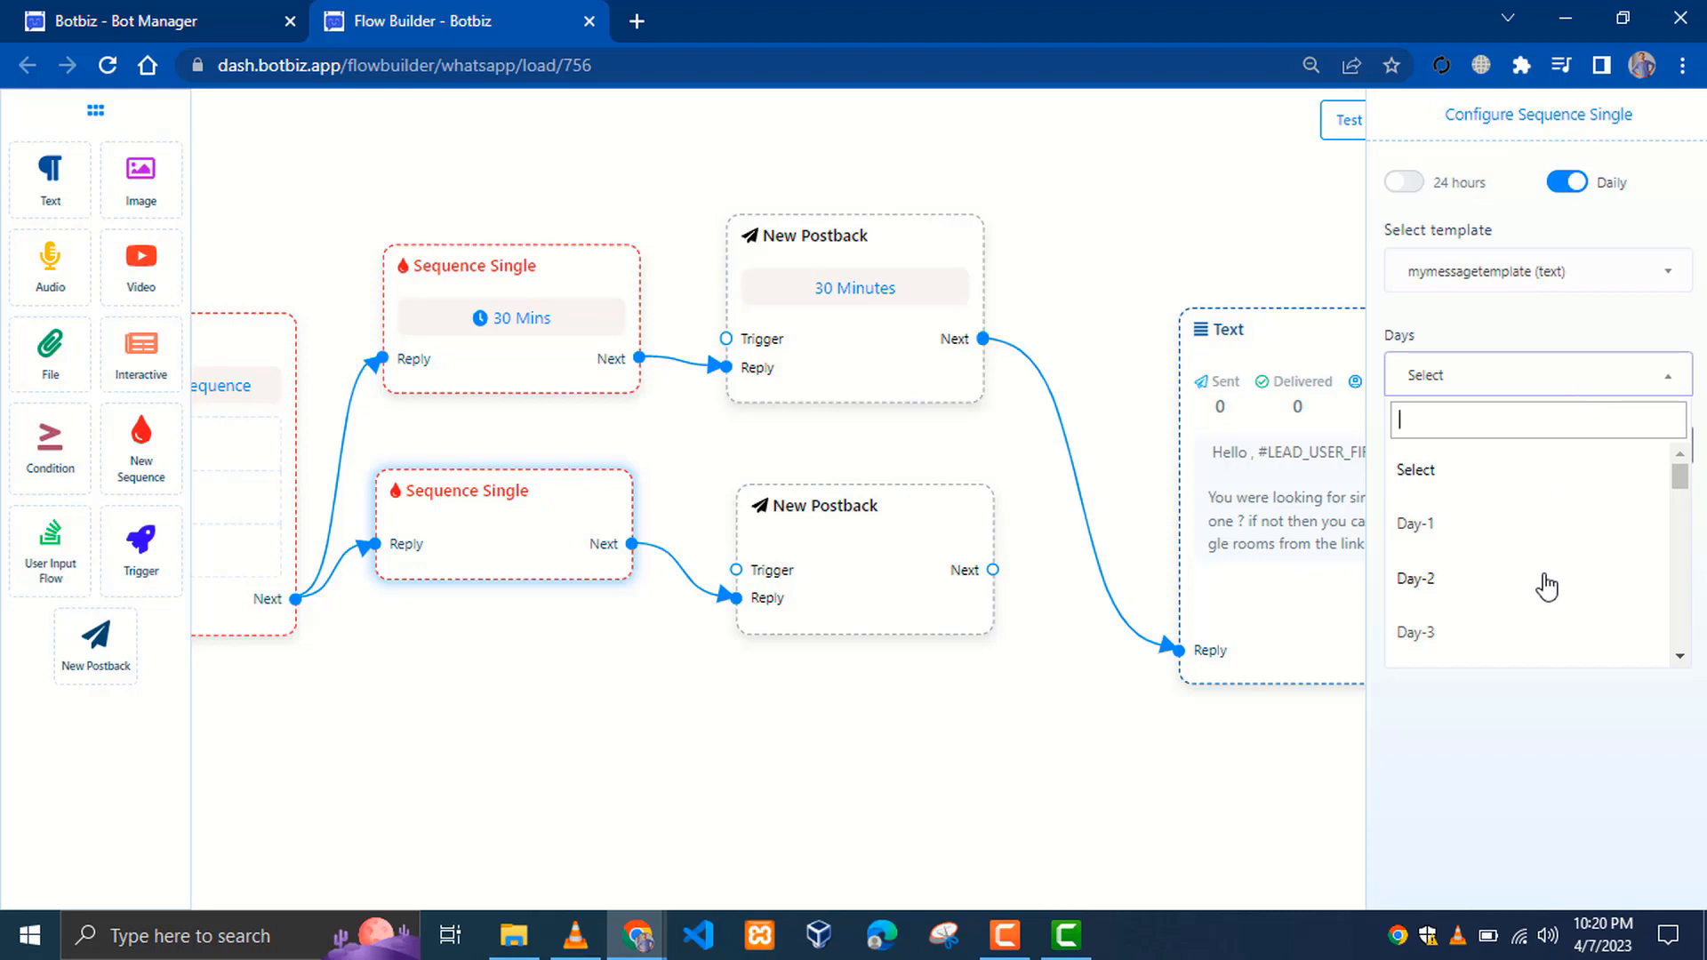
scroll(1547, 587, down, 1)
scroll(1545, 586, up, 1)
click(1432, 583)
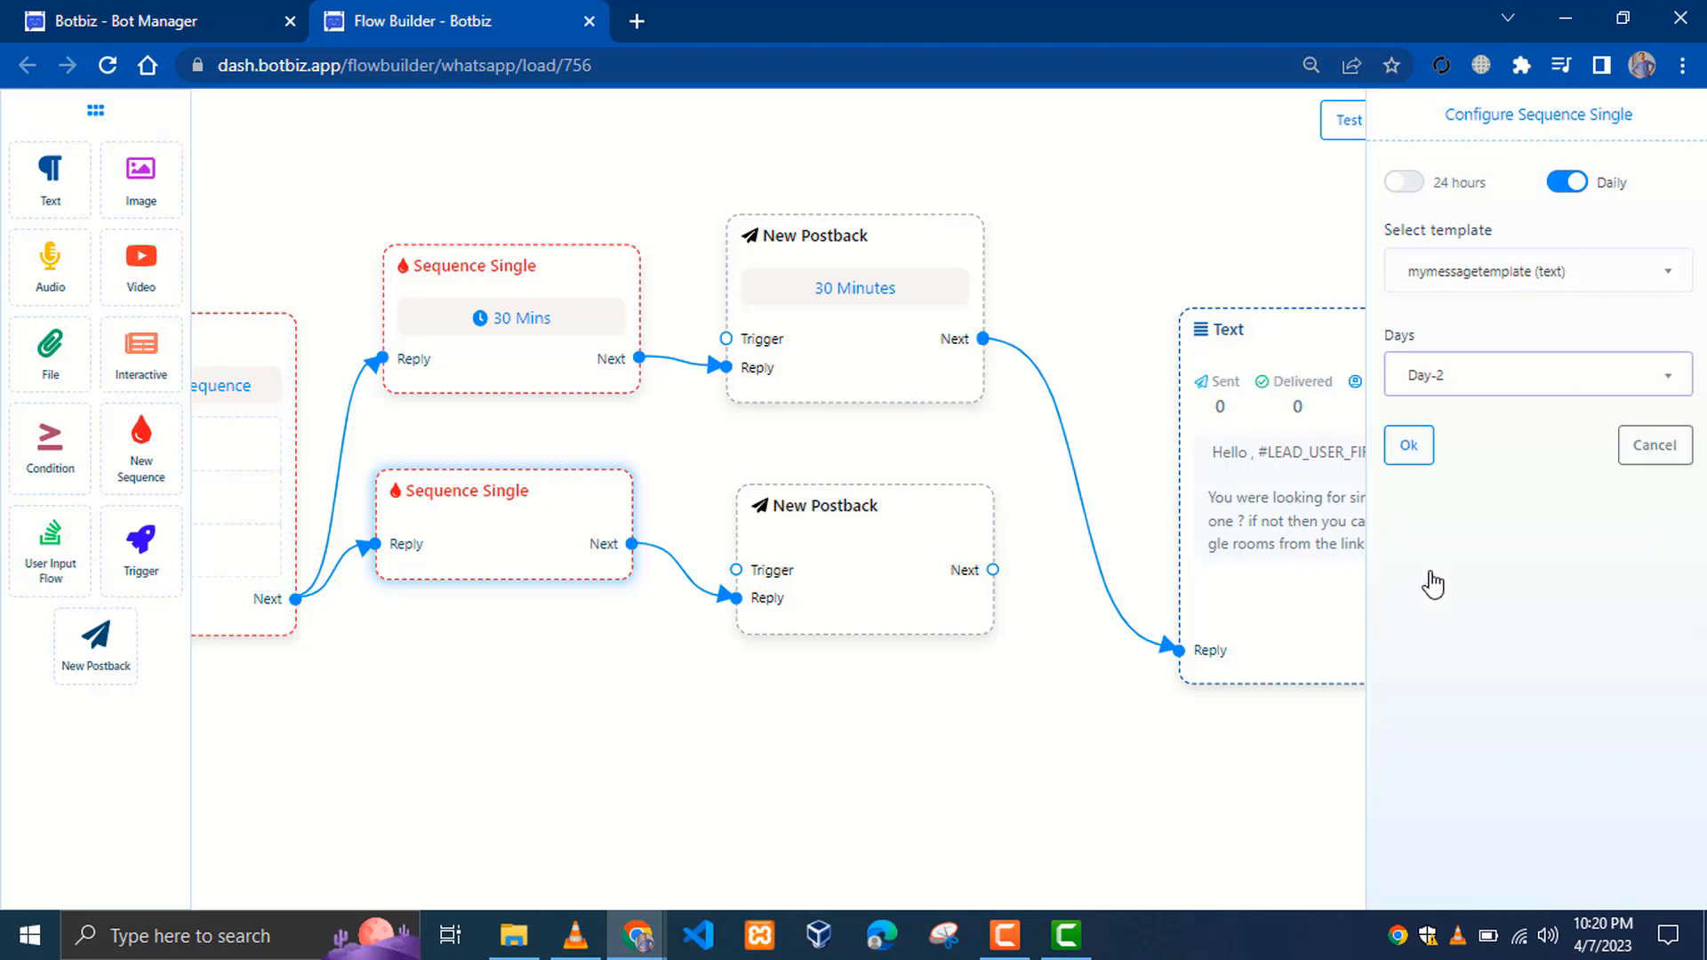
click(1419, 452)
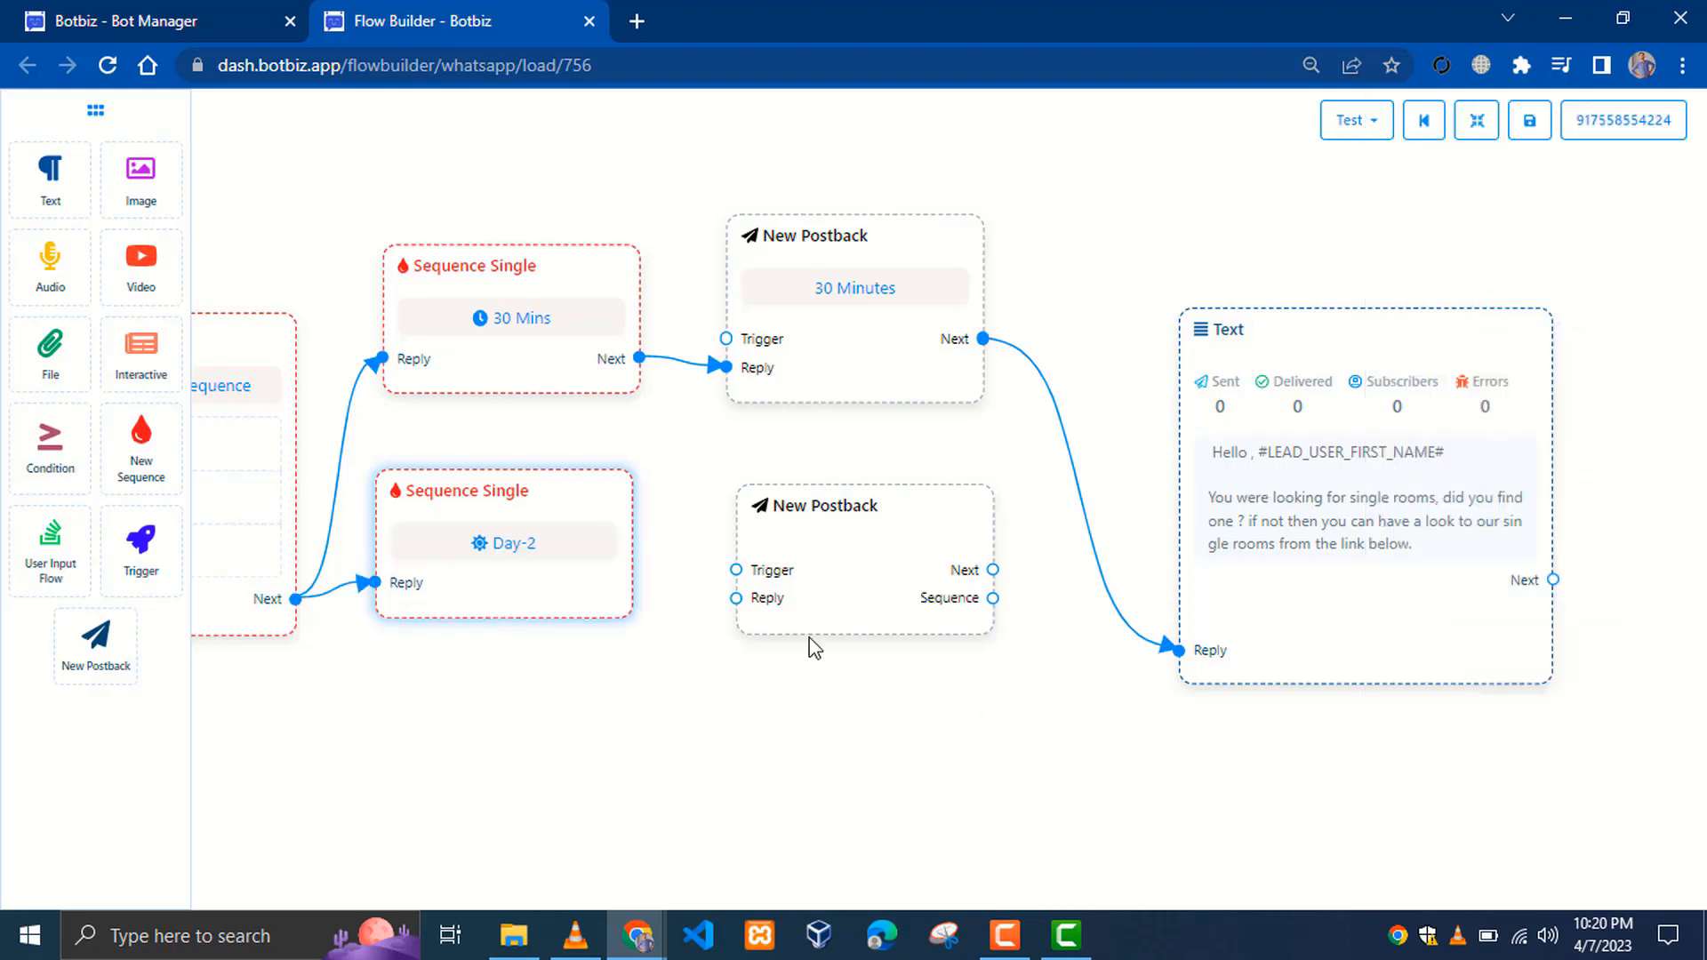
- Delete the unconnected New Postback beside the Day-2 sequence and rearrange the flow's blocks automatically
right_click(832, 514)
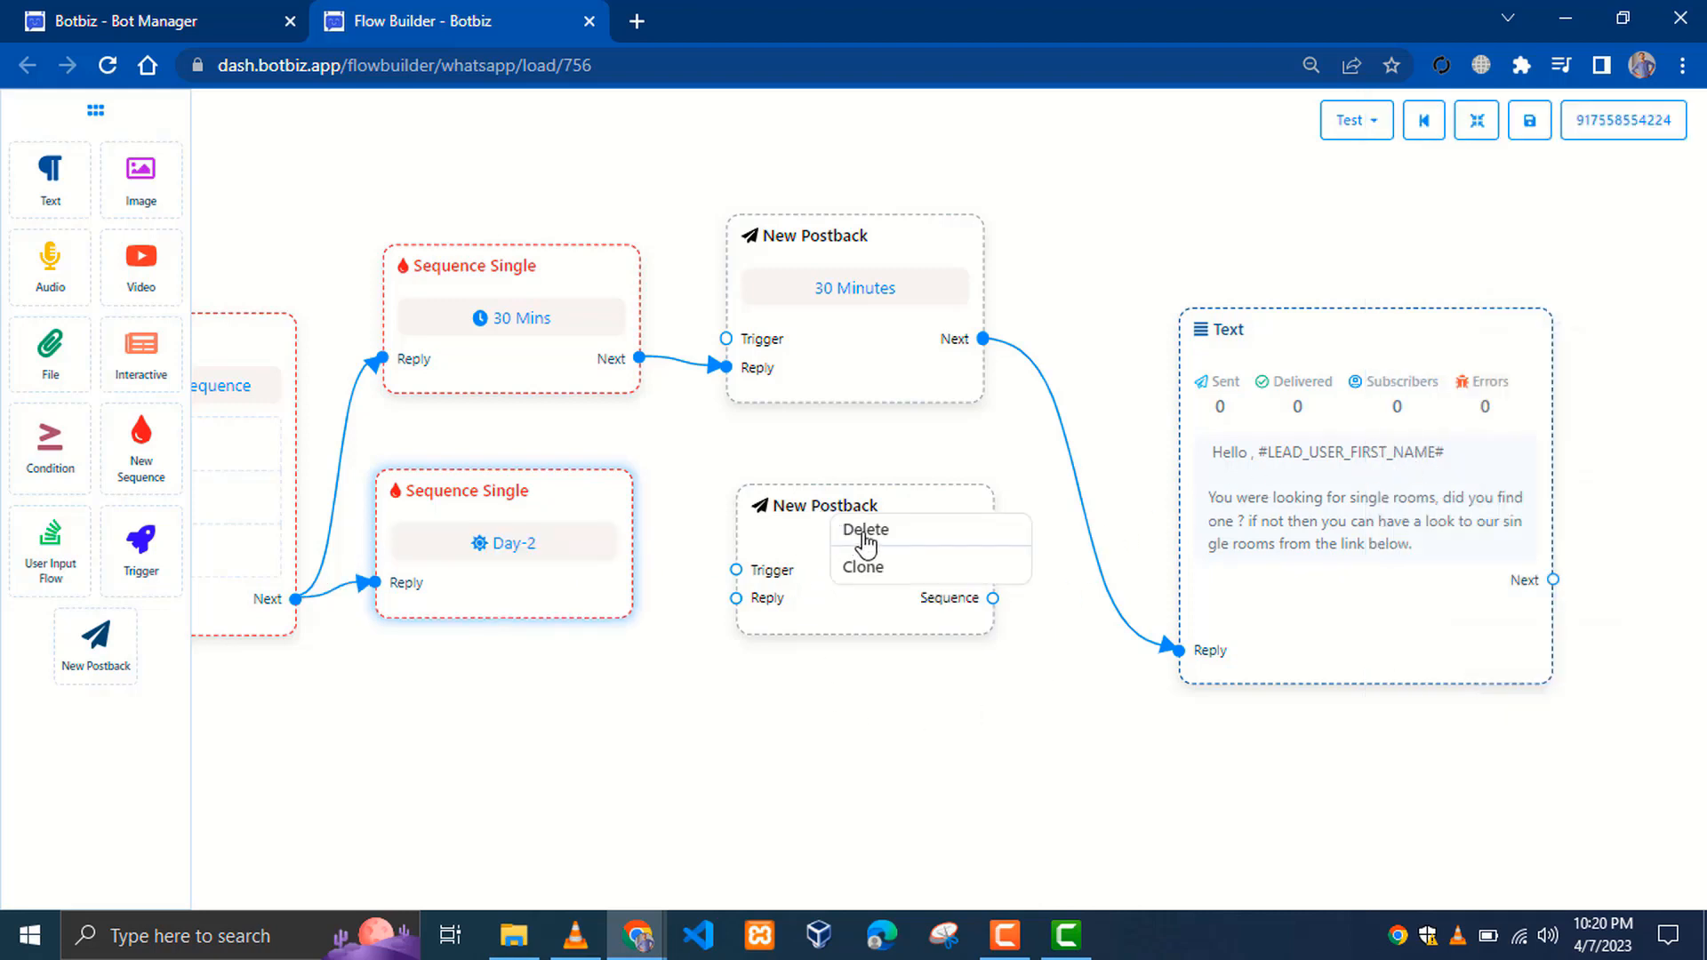
click(859, 534)
click(1477, 120)
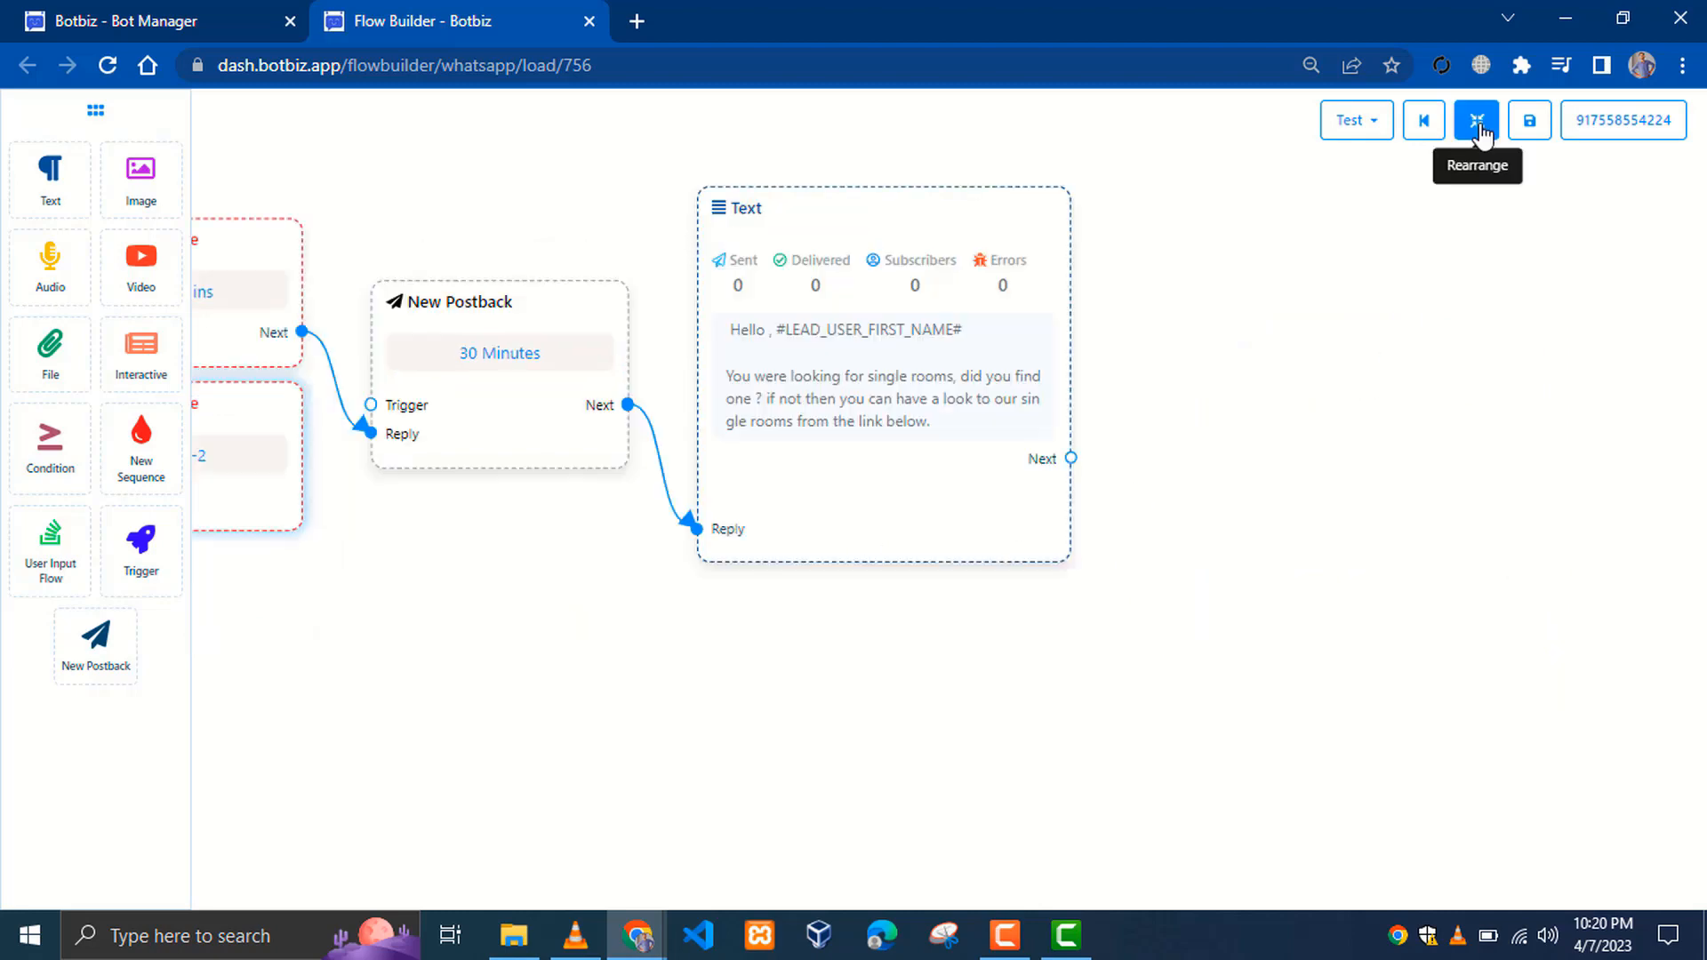
- Look over the complete rearranged hotel booking flow and save it
scroll(898, 611, down, 5)
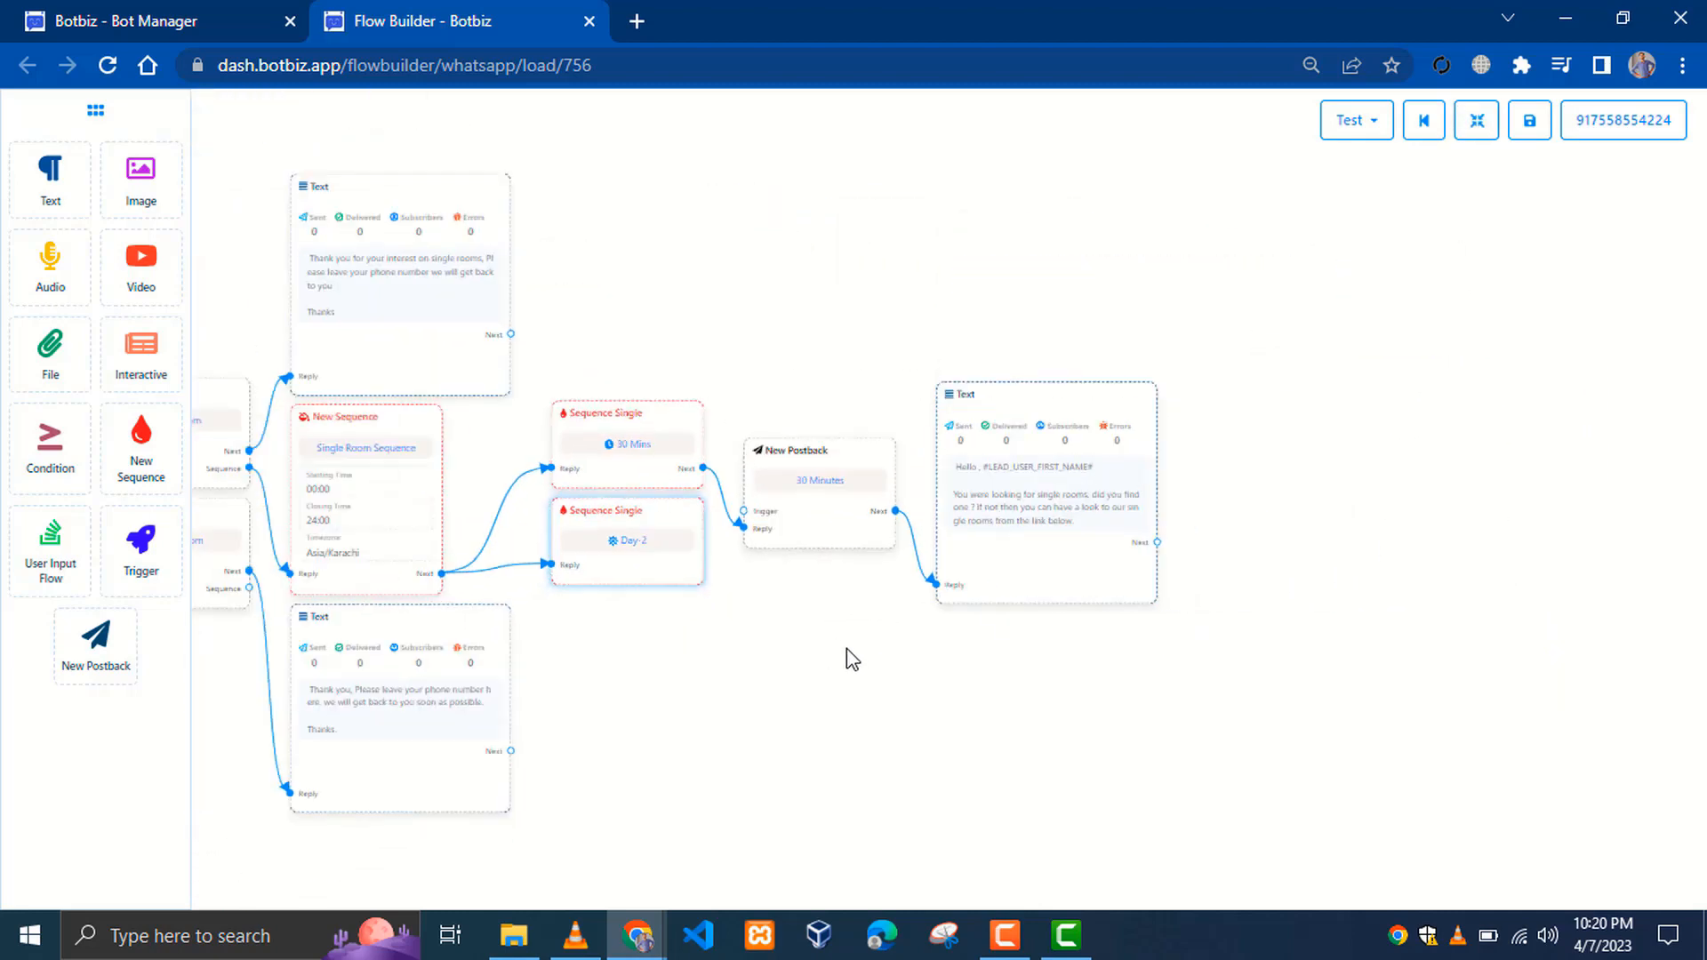
drag(846, 648, 1432, 599)
scroll(1254, 667, down, 5)
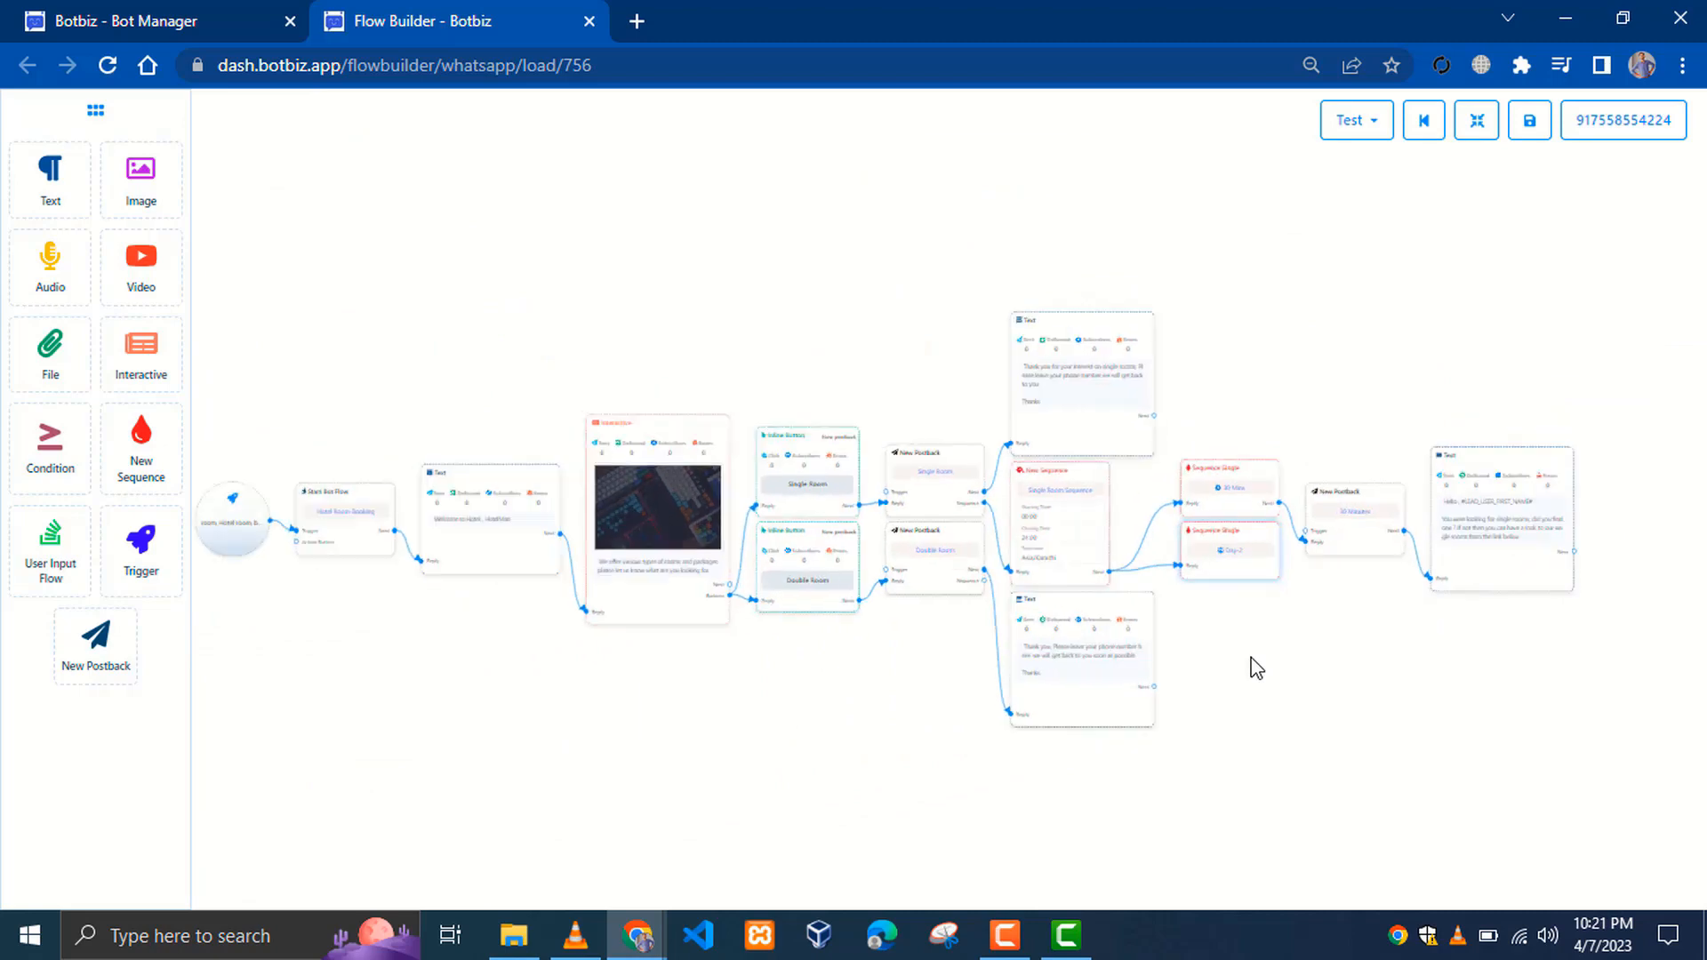
scroll(1241, 637, up, 3)
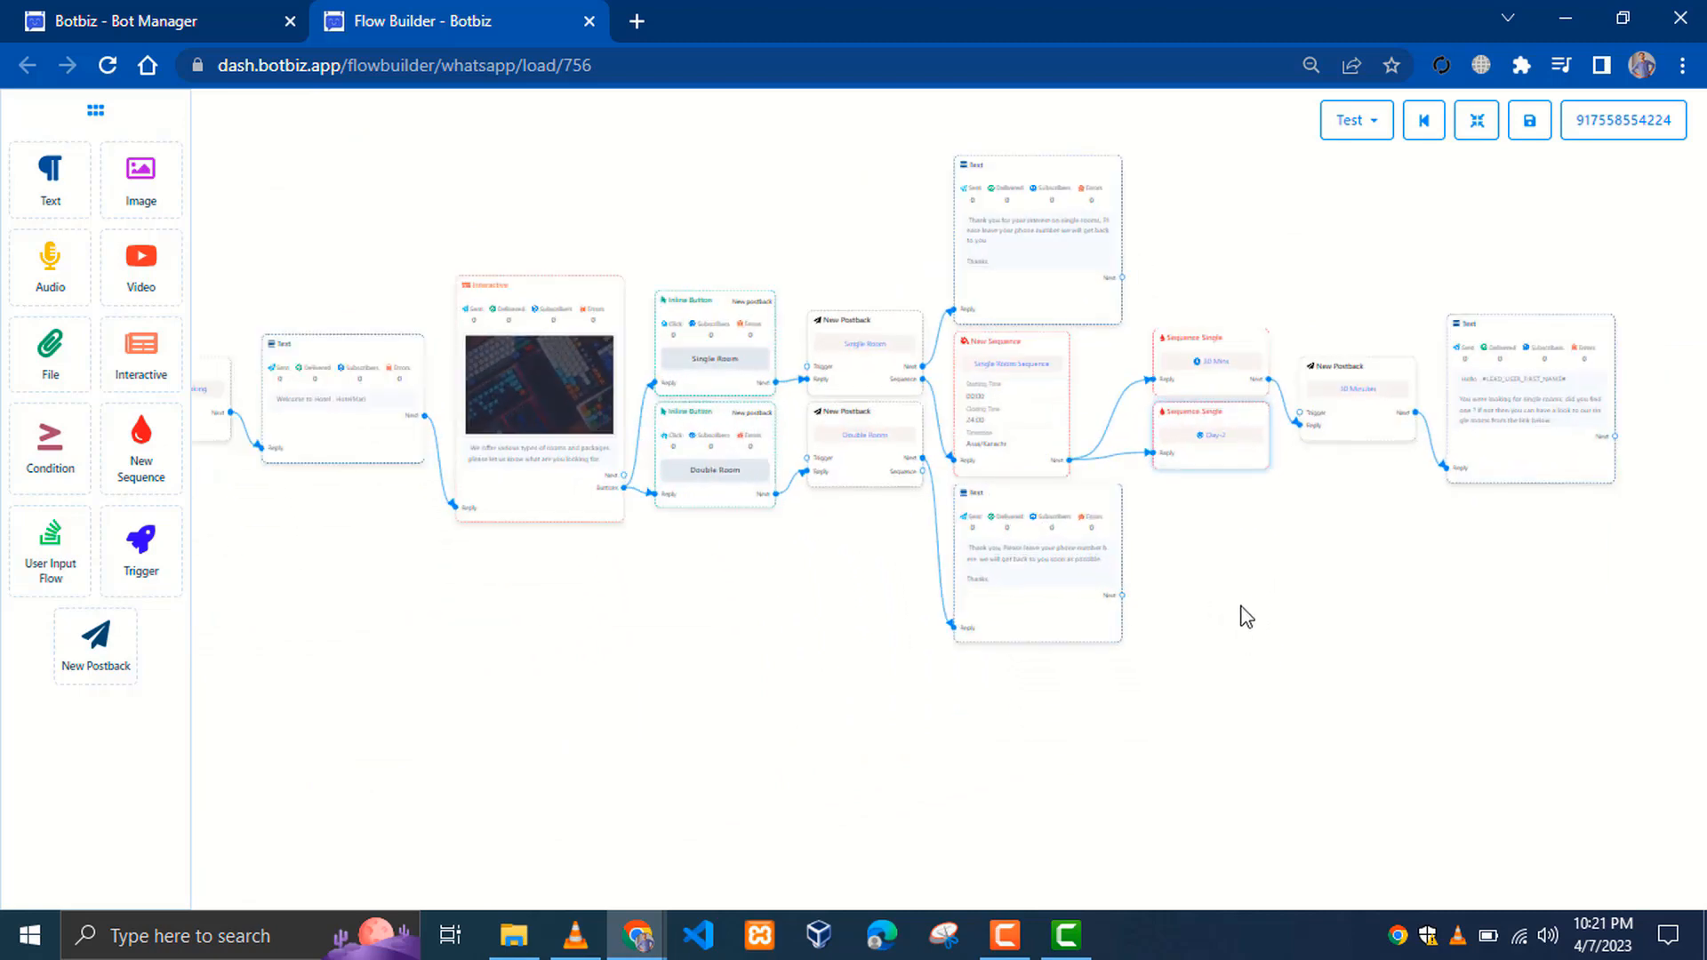
click(1529, 127)
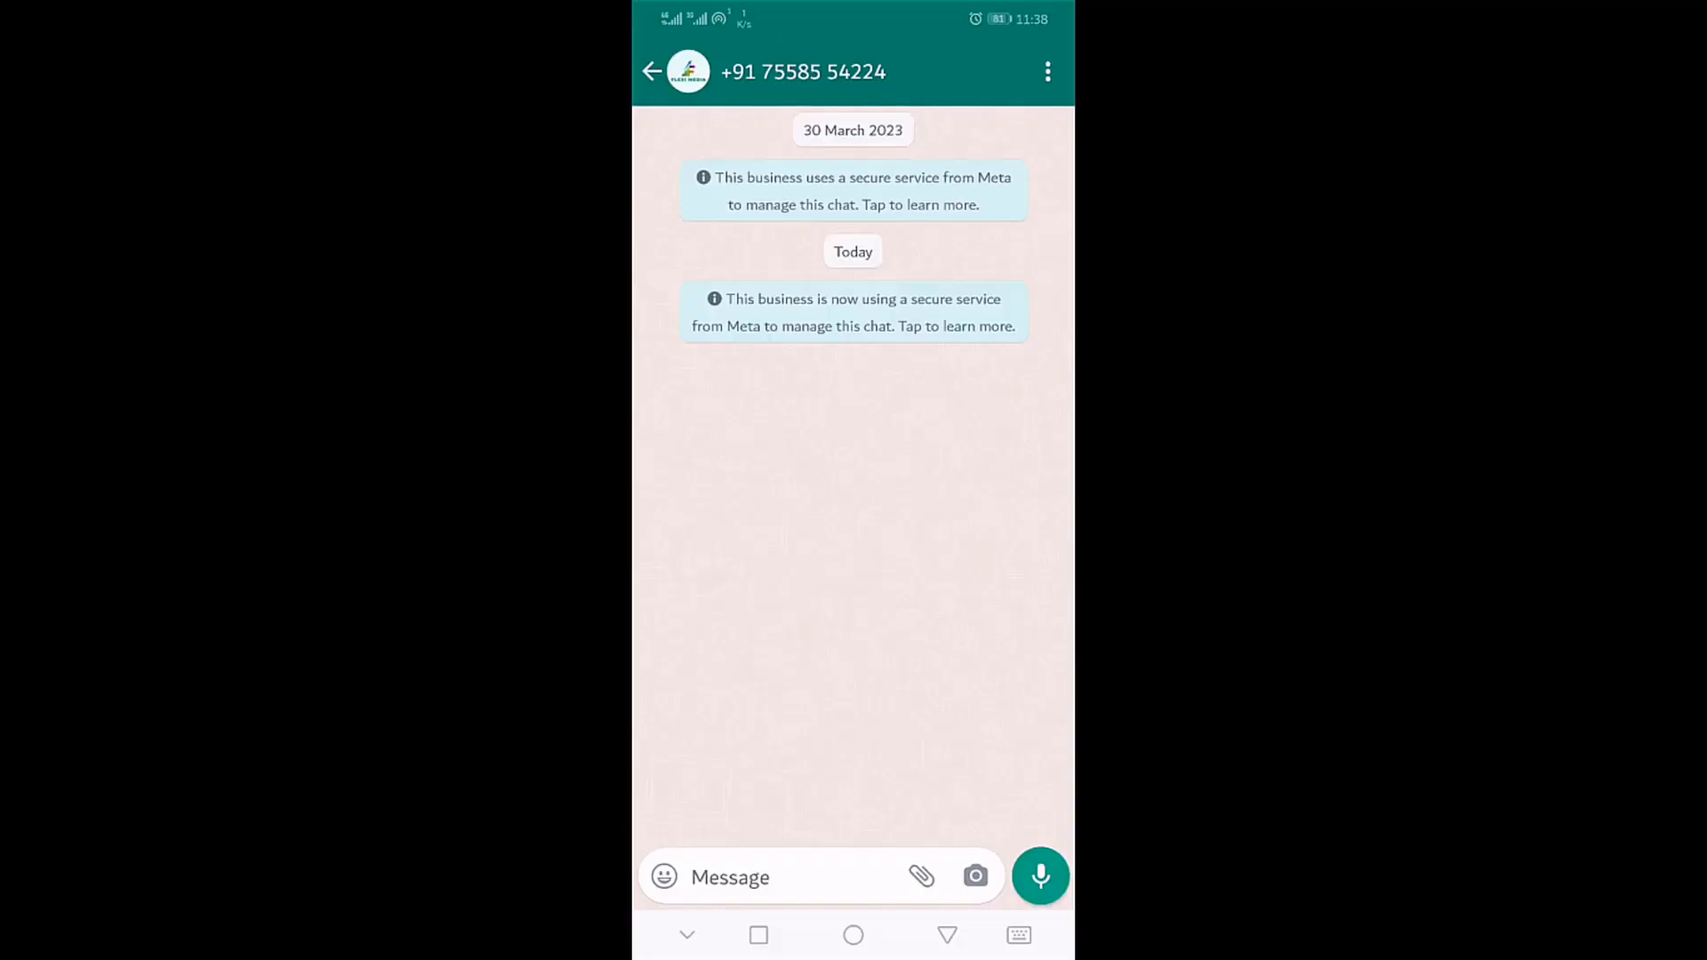
- In the bot's WhatsApp chat, send "I want to book a room" and choose the Single Room option from the reply
click(729, 442)
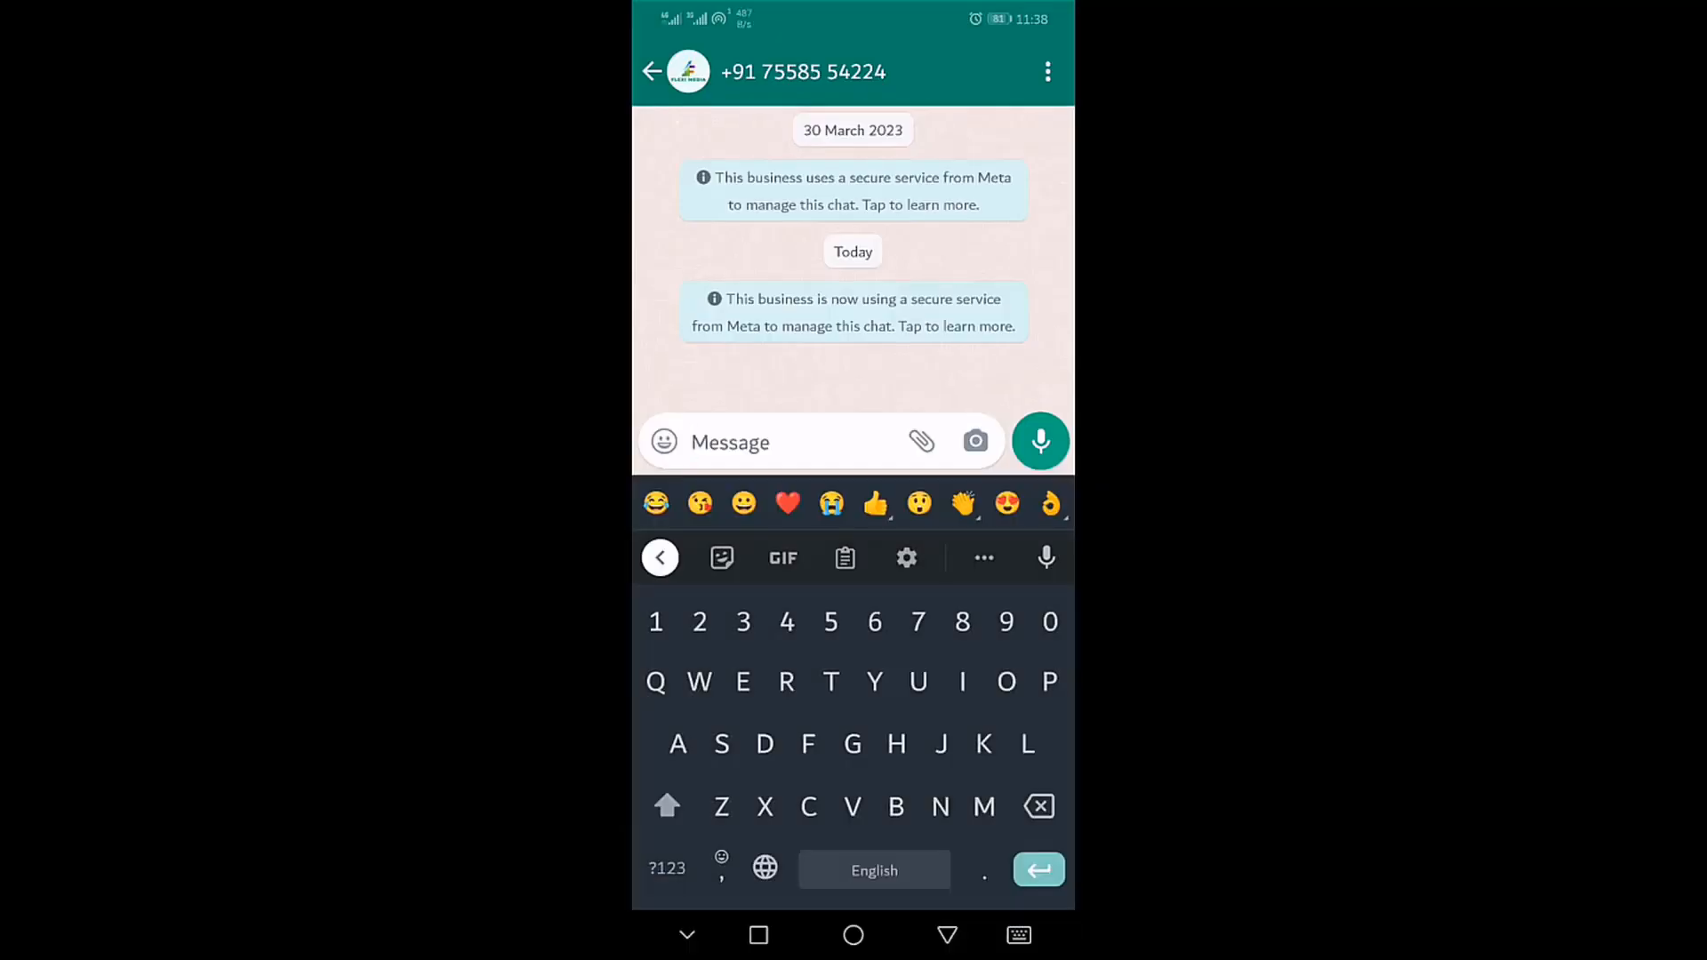
text(I want to book a room)
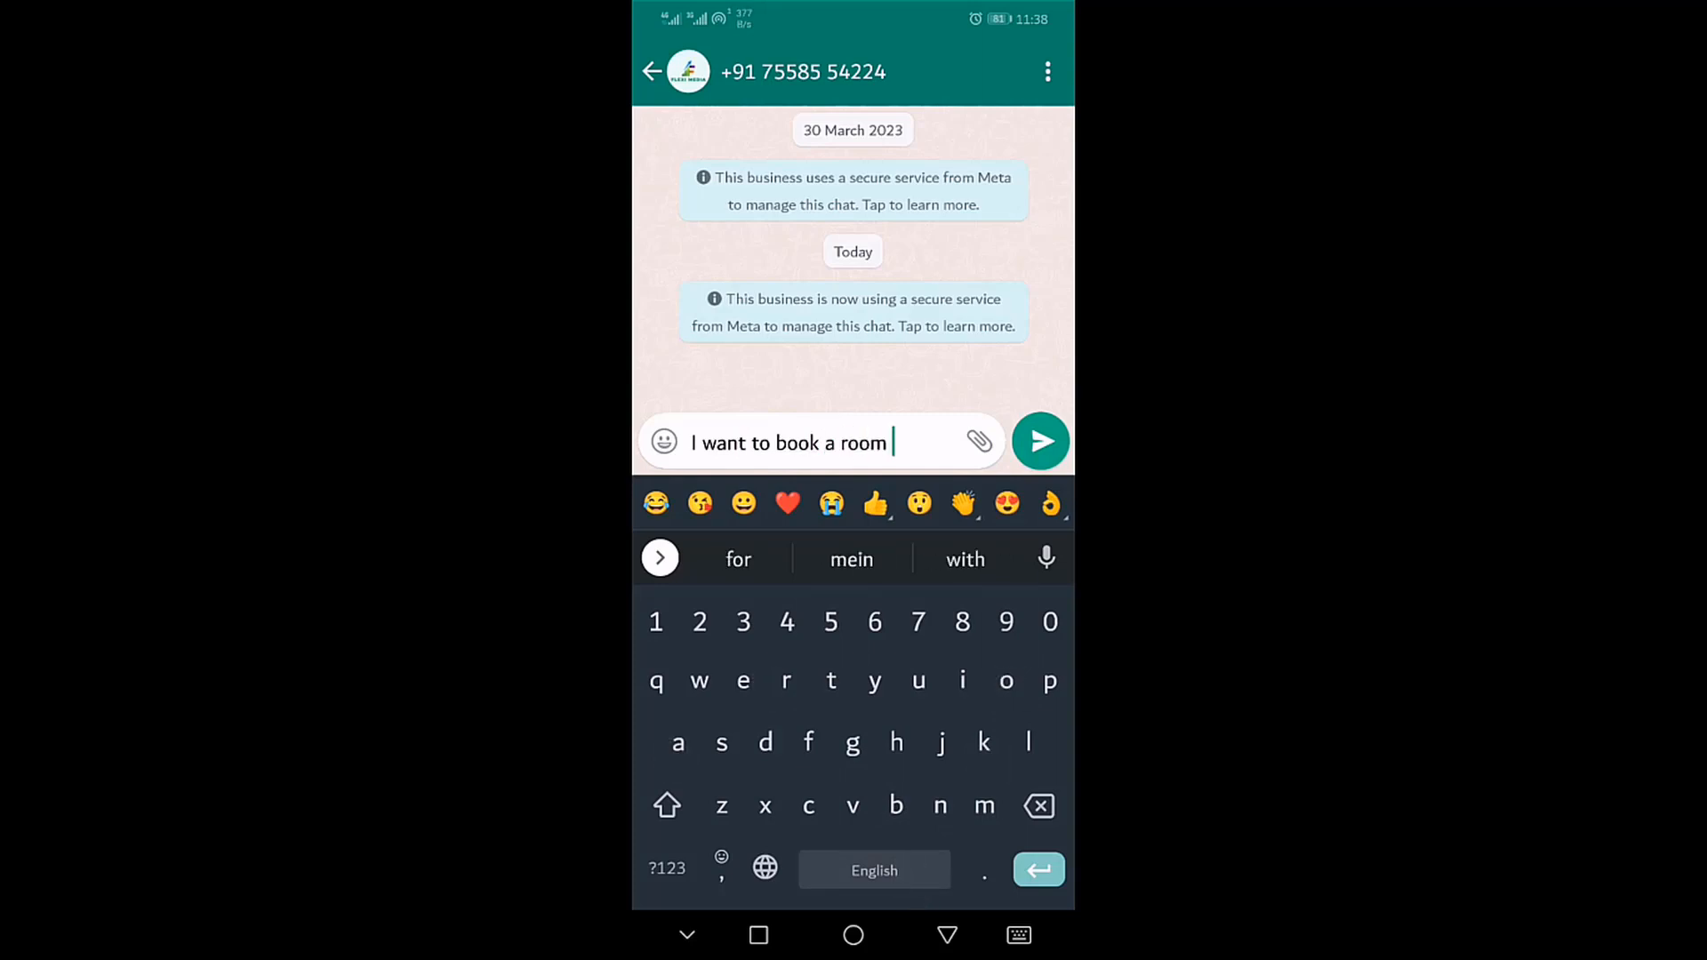
click(1041, 441)
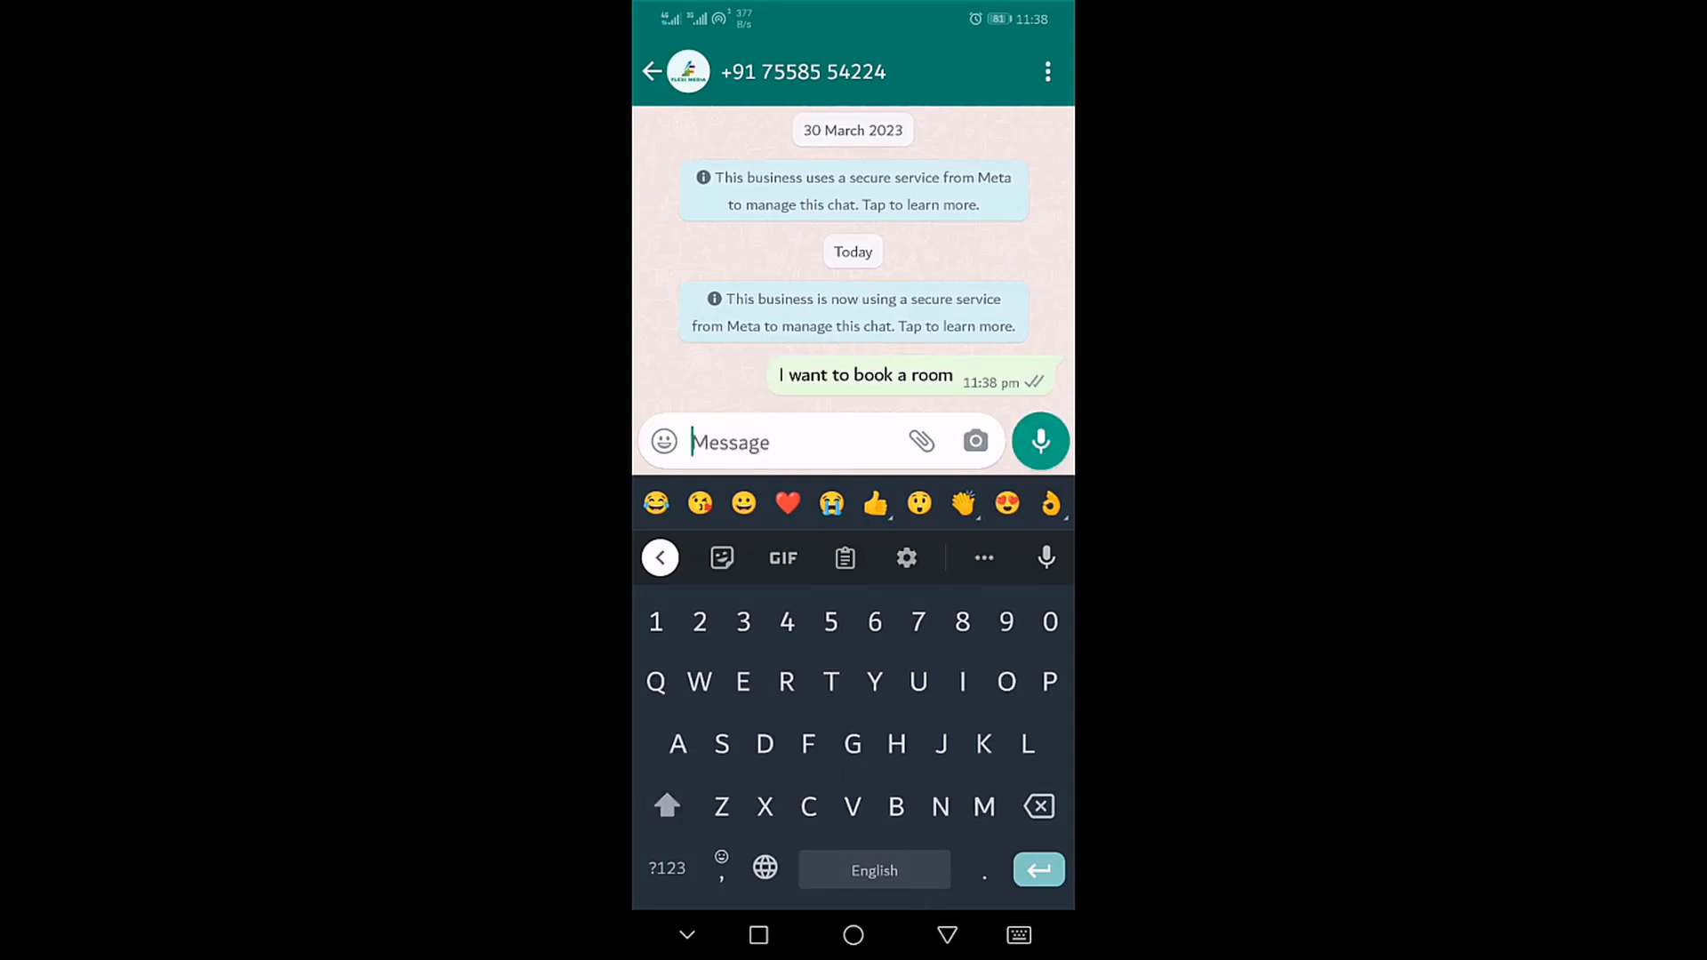
click(948, 935)
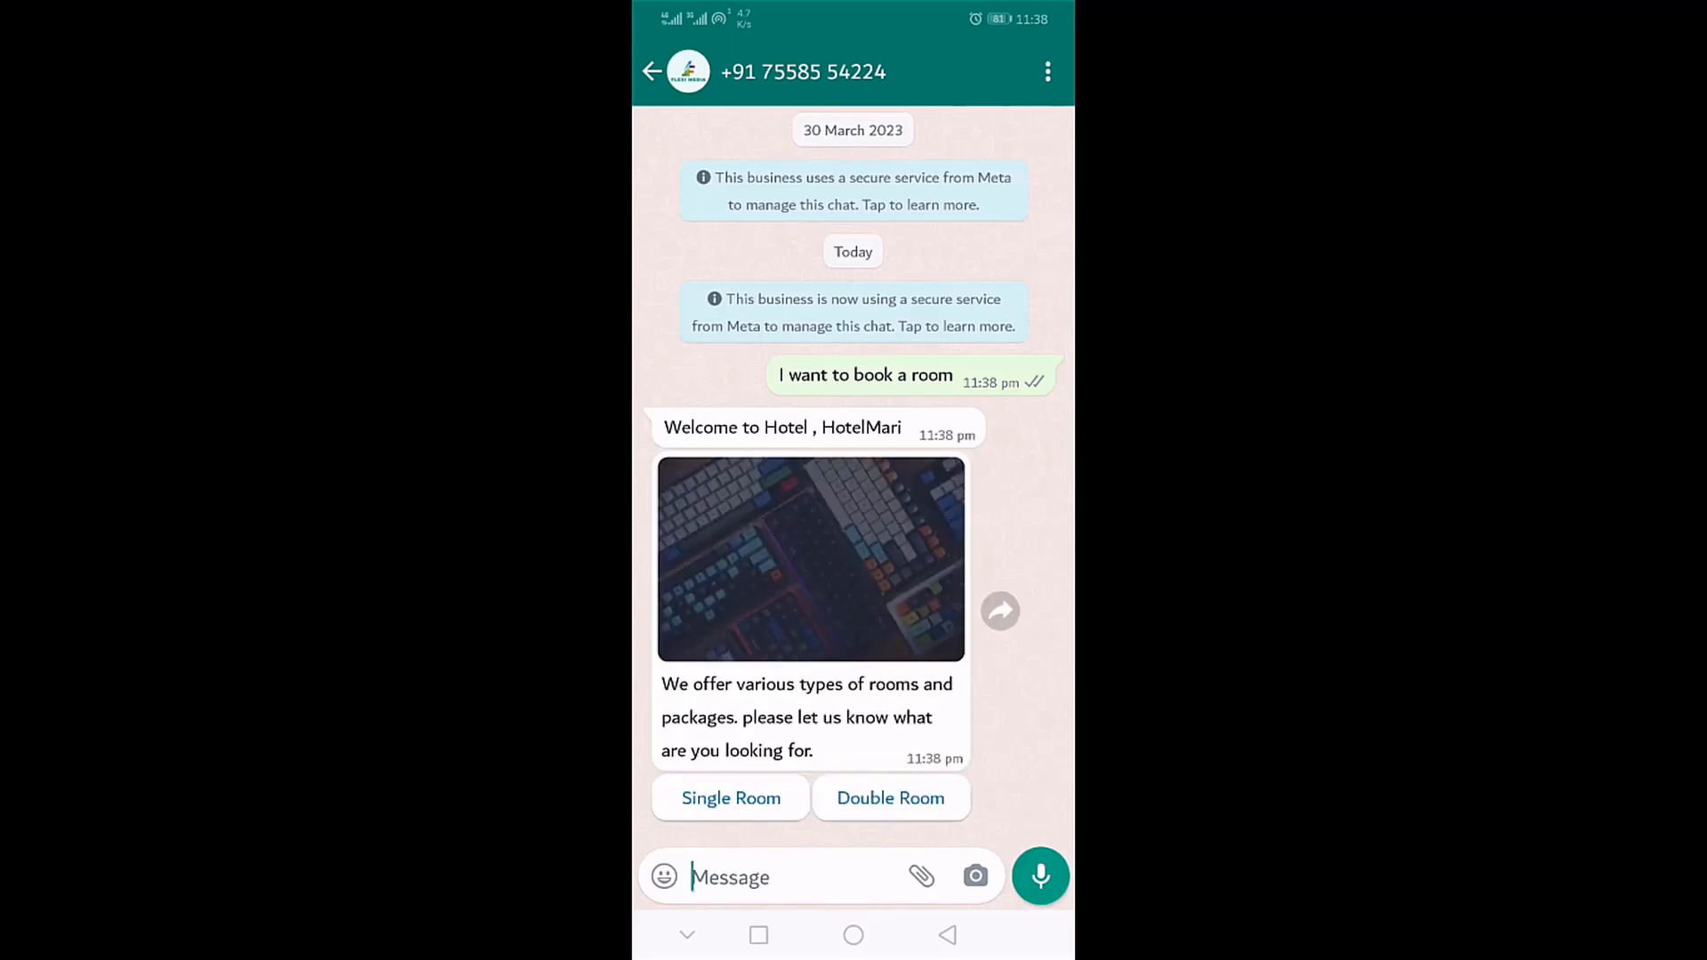
click(731, 798)
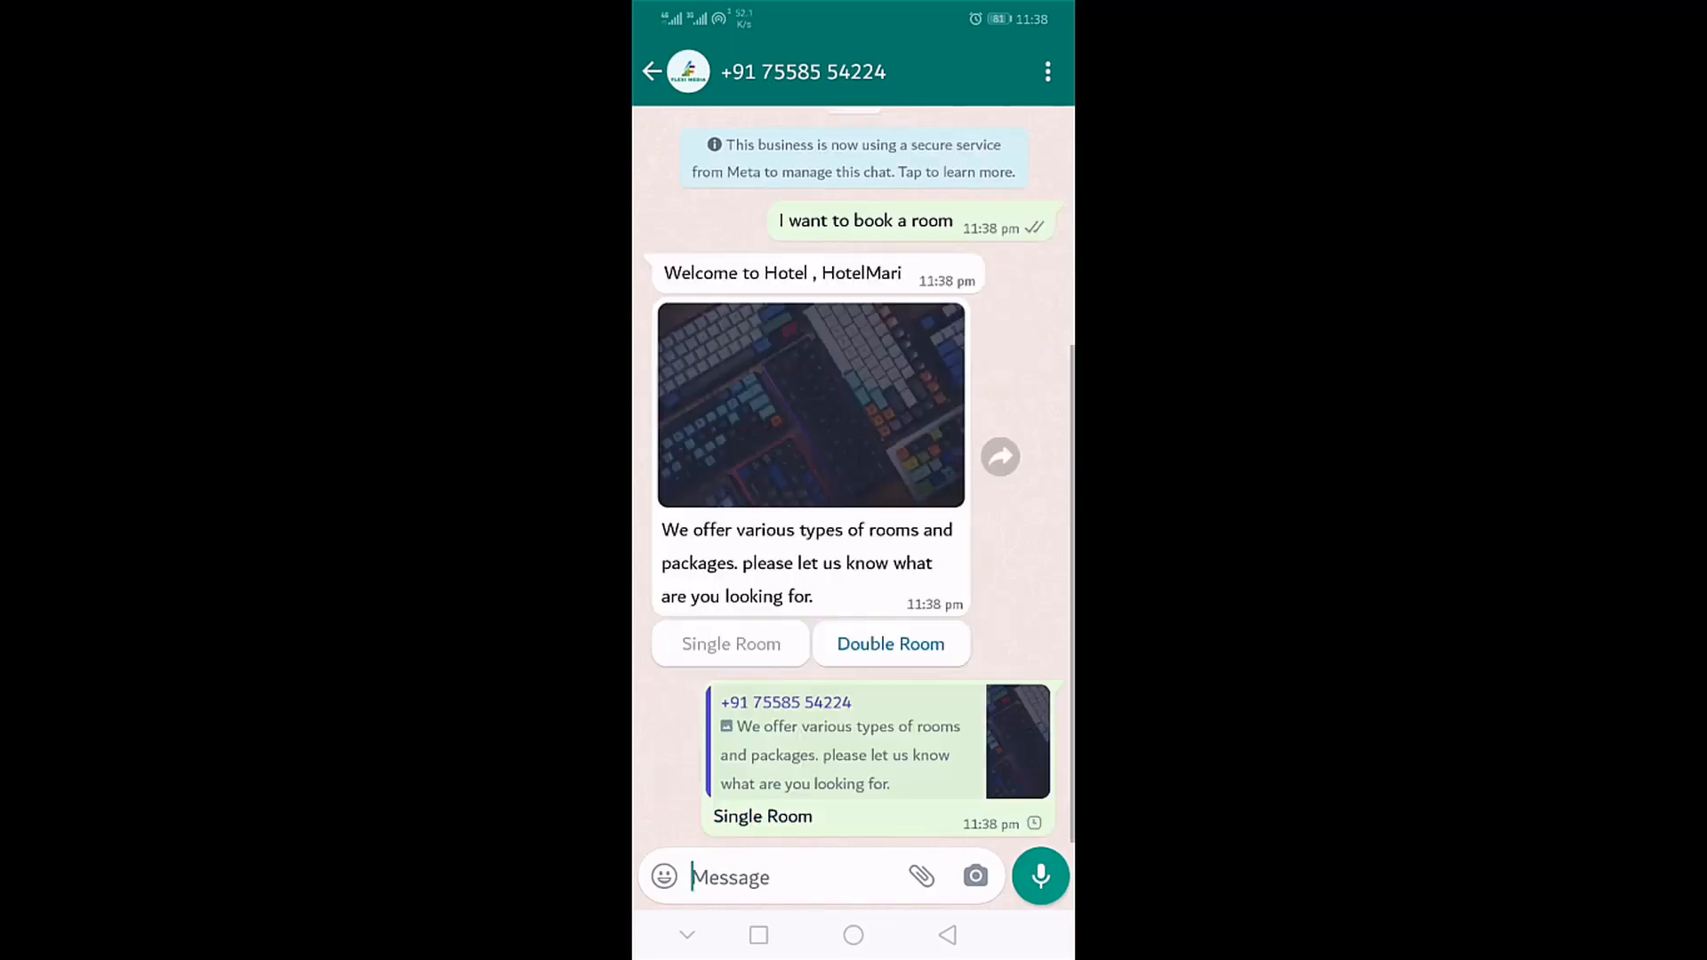